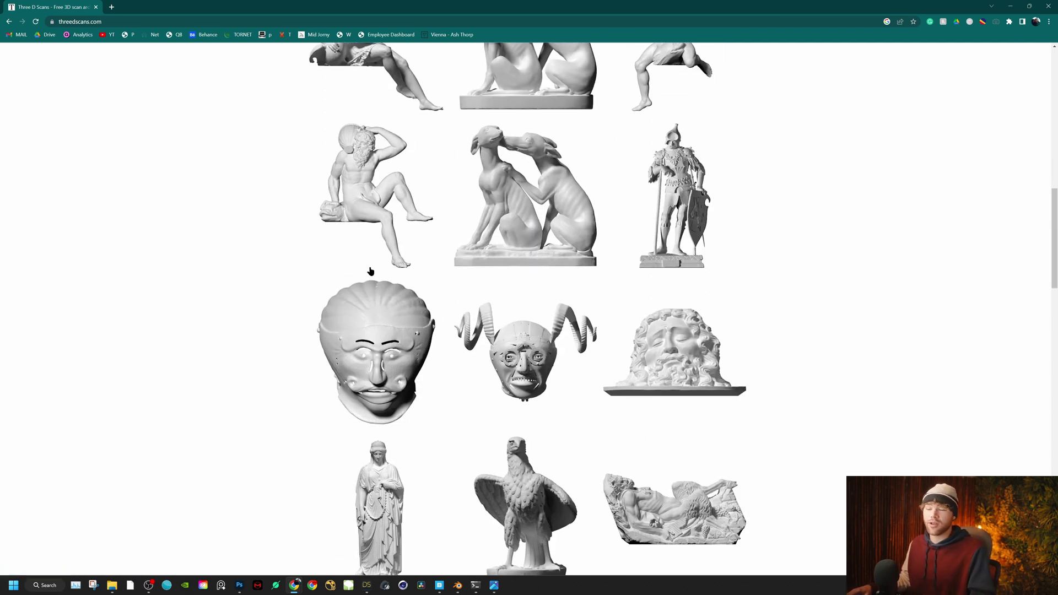
Step: Browse the gallery of free 3D statue scans on threedscans.com
scroll(406, 311, "down", 5)
scroll(422, 276, "down", 5)
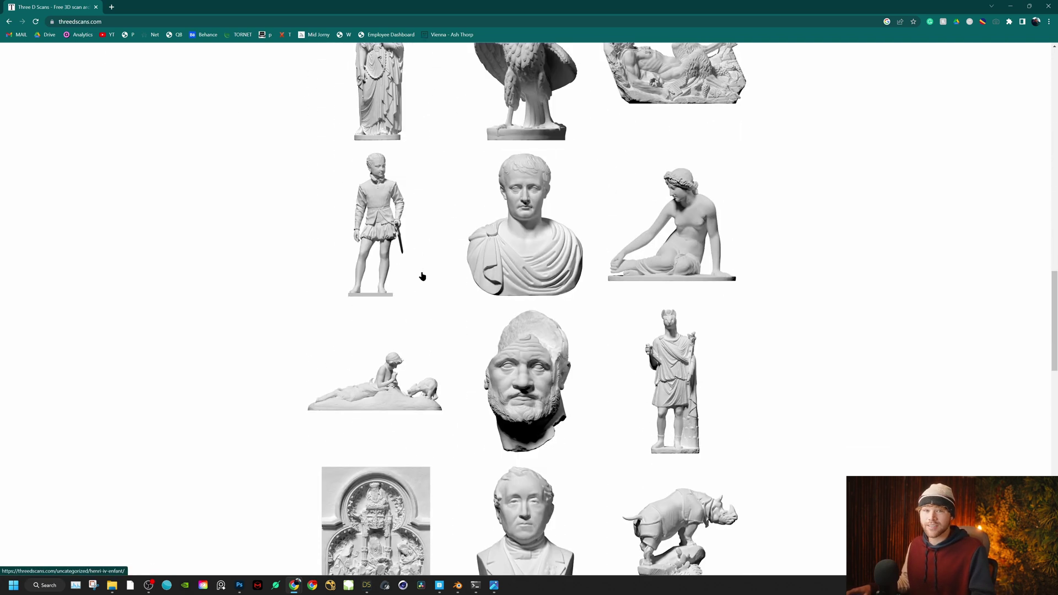
scroll(419, 290, "down", 1)
scroll(422, 289, "down", 5)
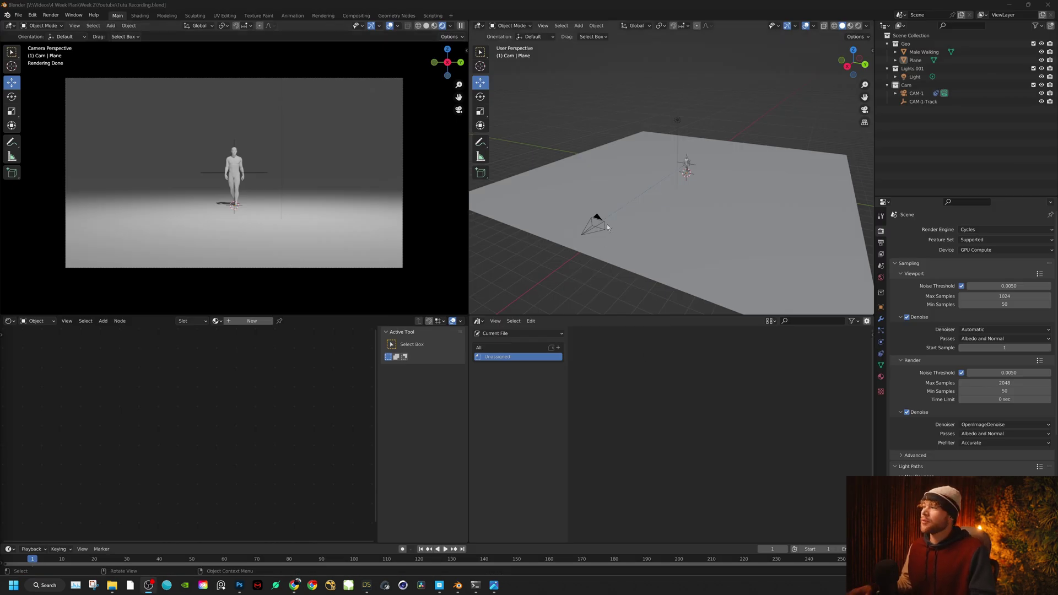
Step: Switch to Blender and delete the Male Walking figure and the existing Light from the scene
middle_click_drag(607, 224, 672, 161)
left_click(683, 131)
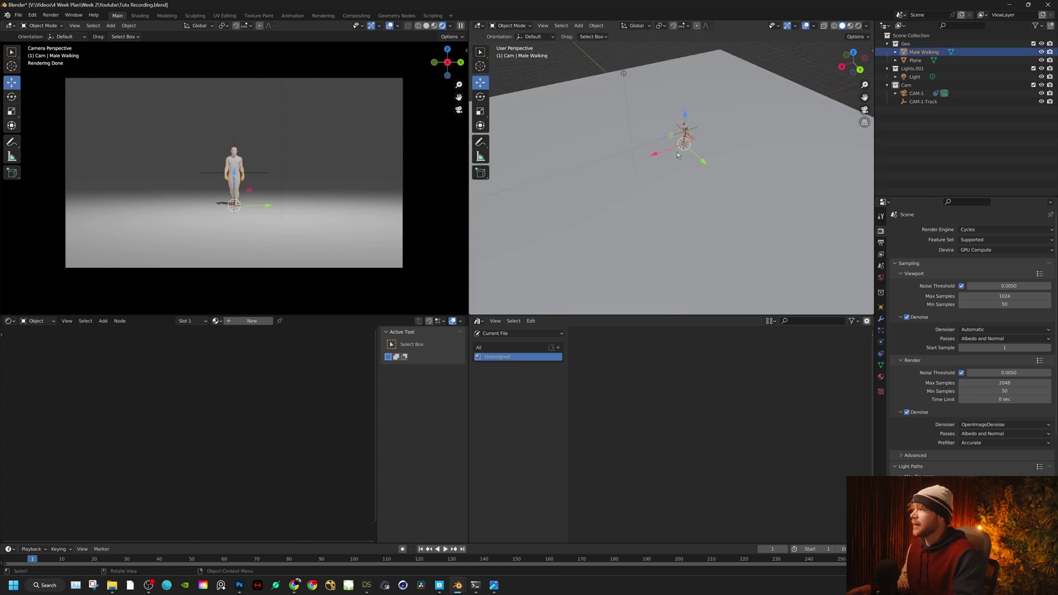
key("Delete")
left_click(622, 78)
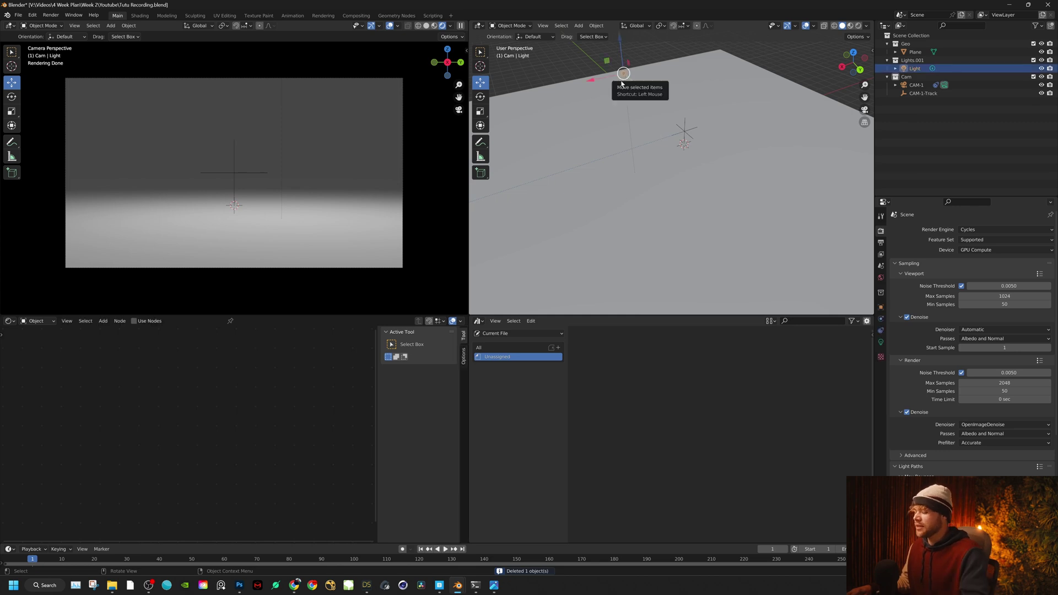
key("Delete")
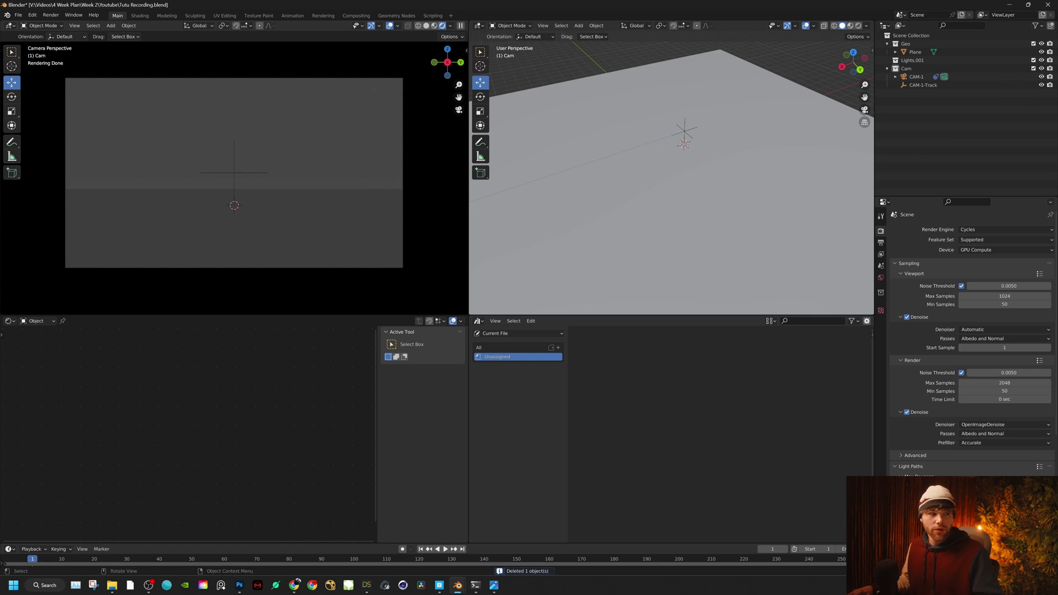
Step: Show the World shader nodes and darken the Background node's color to black
left_click(35, 323)
left_click(41, 343)
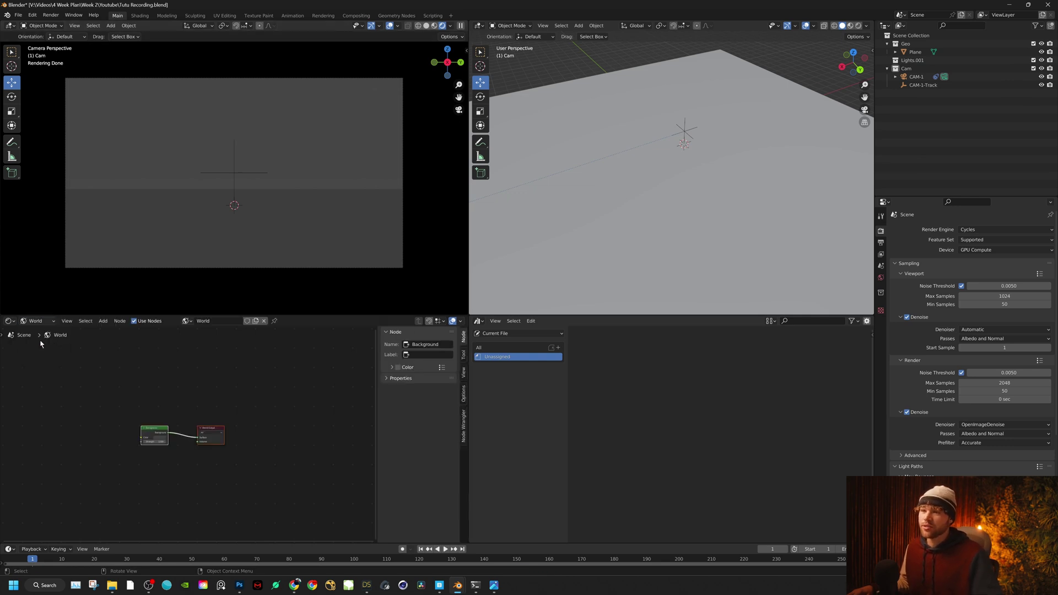
scroll(150, 399, "up", 12)
middle_click_drag(111, 380, 145, 357)
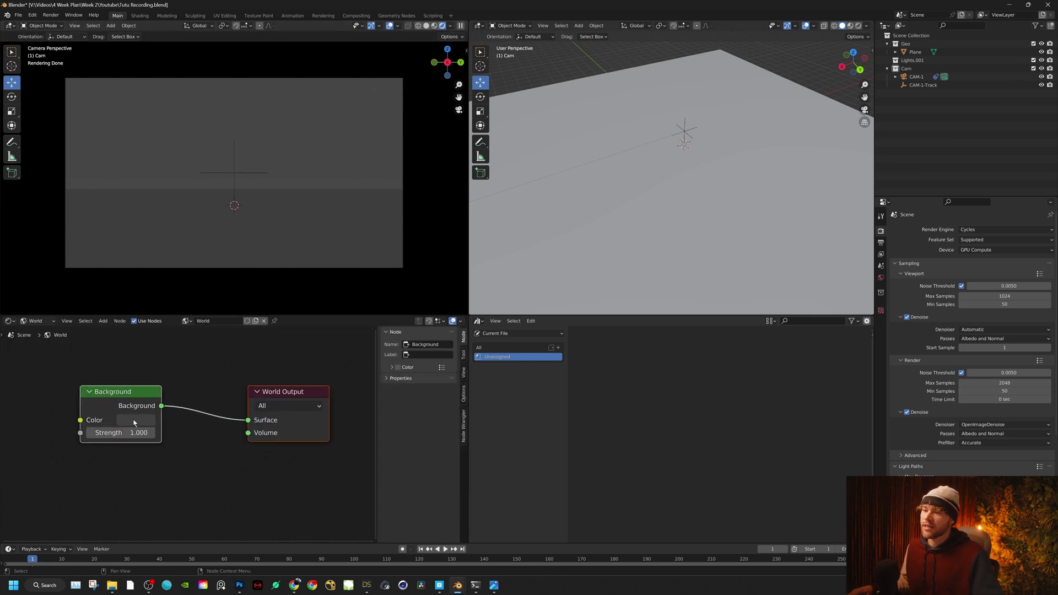
left_click(135, 421)
left_click_drag(217, 319, 217, 341)
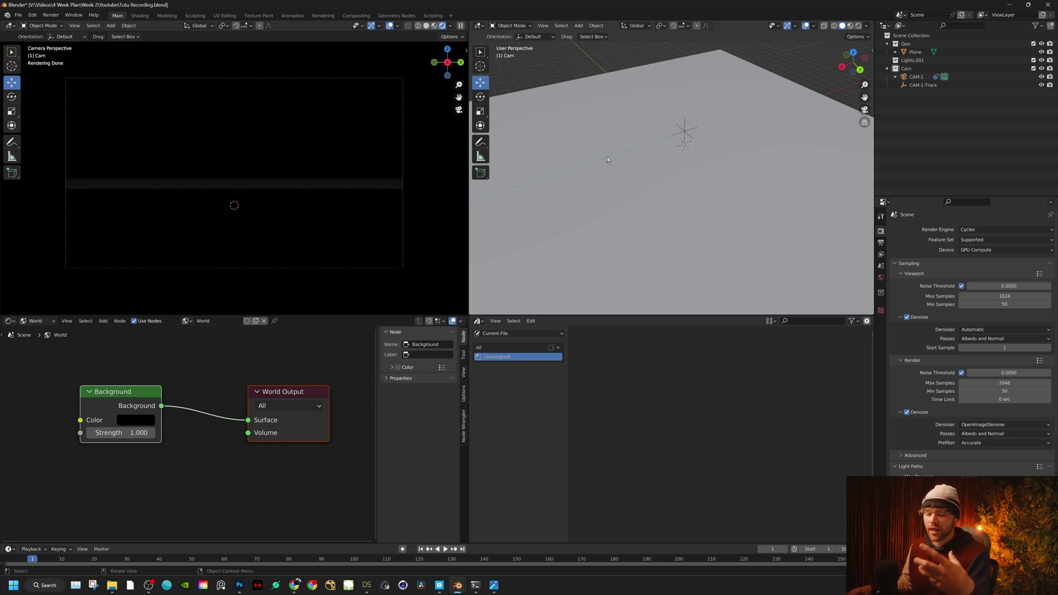
Step: Add a UV sphere at the centre of the plane with 66 segments and 66 rings
mouse_move(680, 148)
middle_mouse_down()
mouse_move(674, 198)
mouse_move(691, 142)
middle_mouse_up()
scroll(662, 163, "up", 2)
key("shift+a")
mouse_move(659, 165)
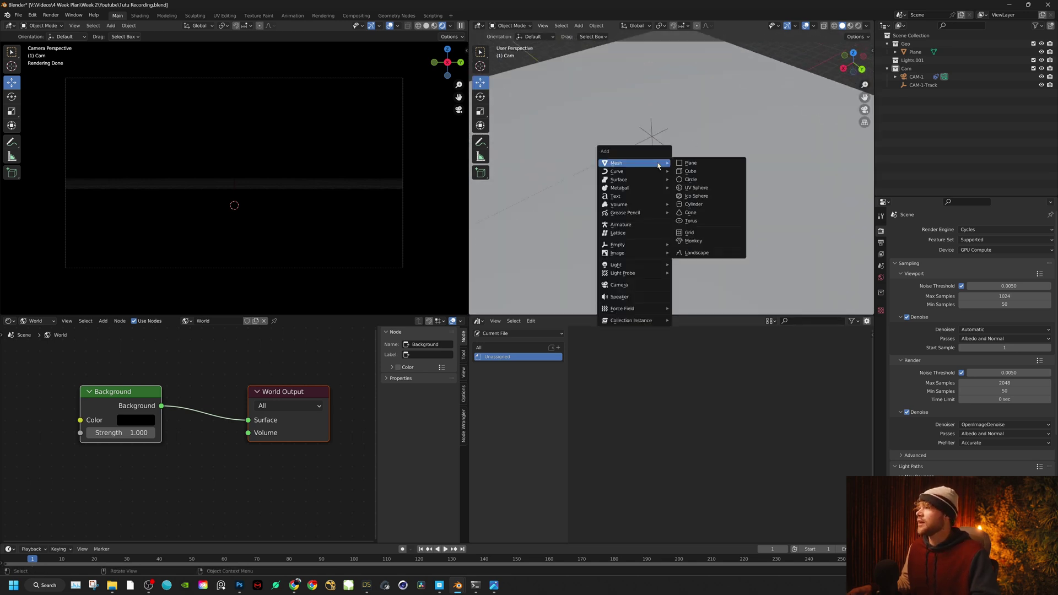
left_click(698, 188)
left_click(537, 309)
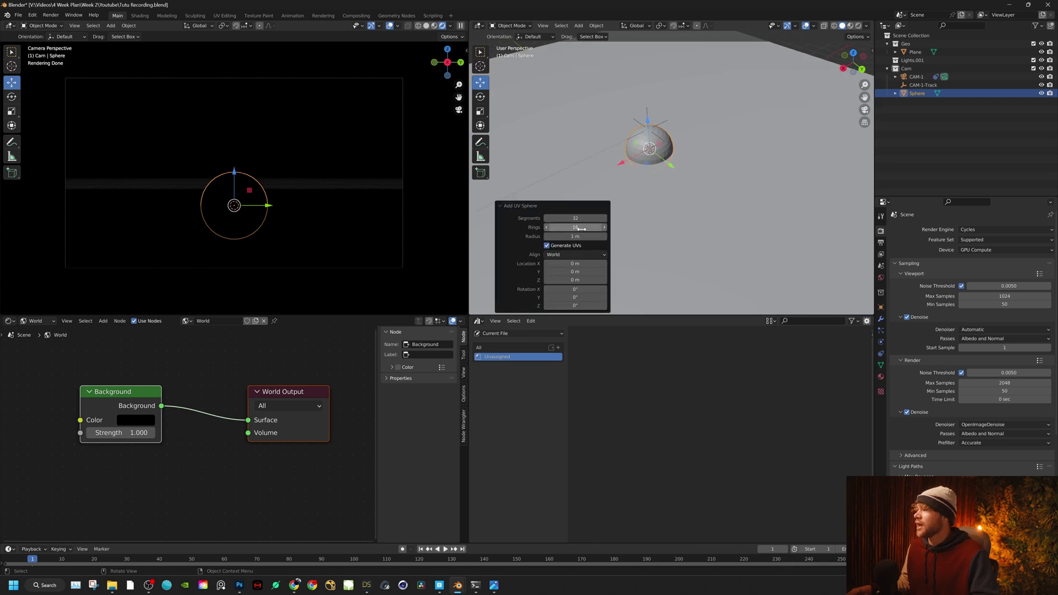
double_click(577, 227)
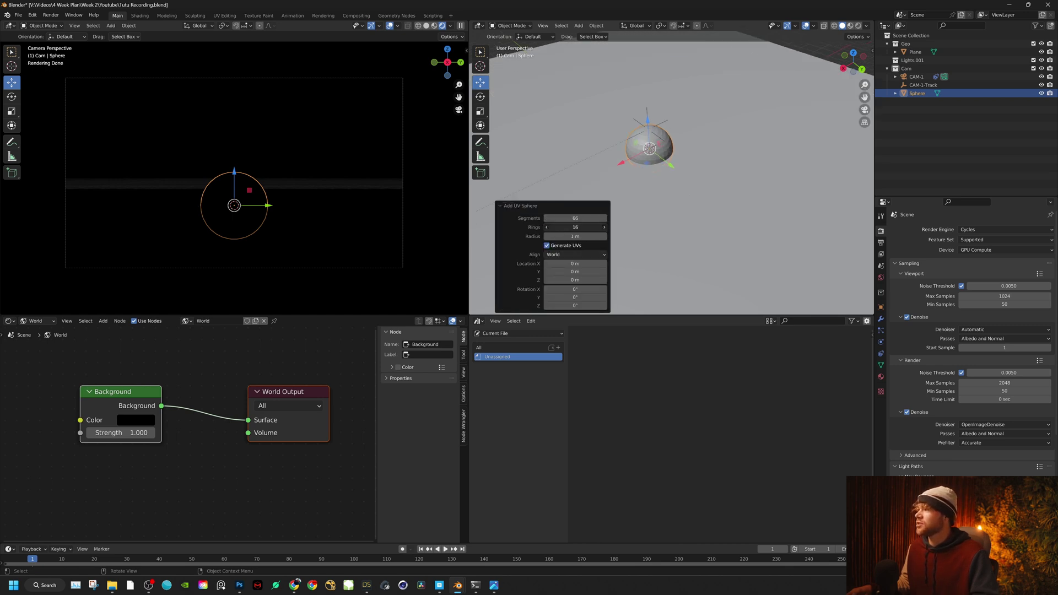
type("66")
key("Return")
Step: Shade the sphere smooth and enable Auto Smooth for its normals
left_click(531, 208)
right_click(638, 150)
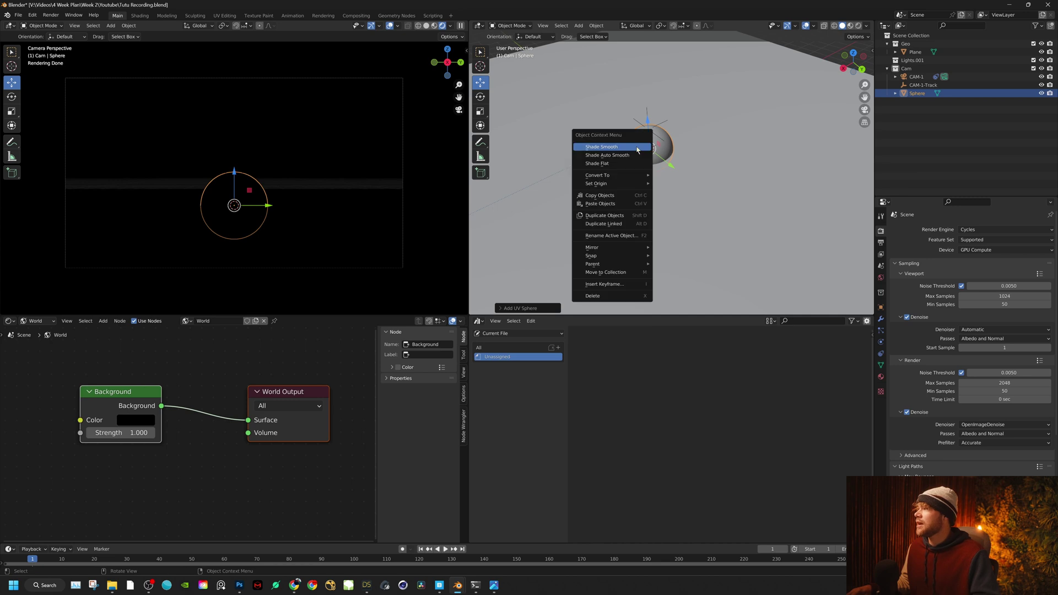
left_click(638, 147)
left_click(880, 366)
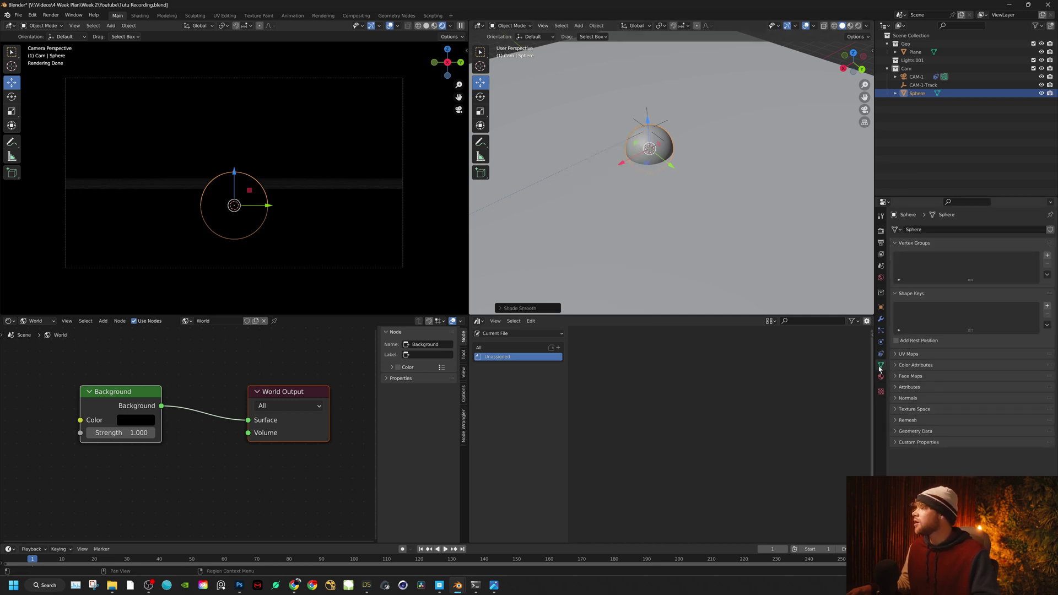
left_click(904, 398)
left_click(959, 411)
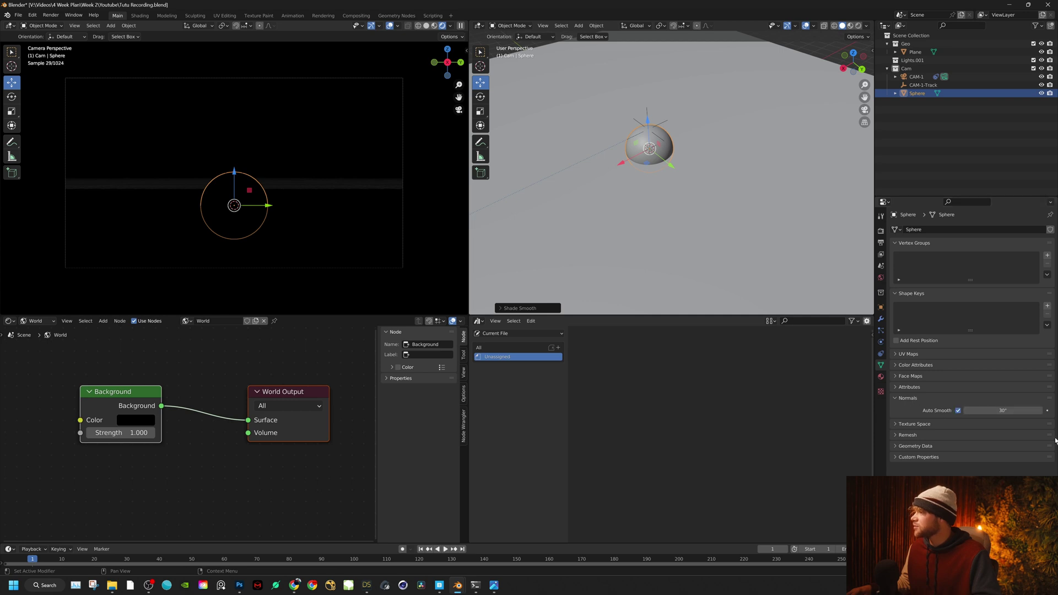
Step: Move CAM-1 along its X axis much closer to the sphere
scroll(631, 126, "up", 7)
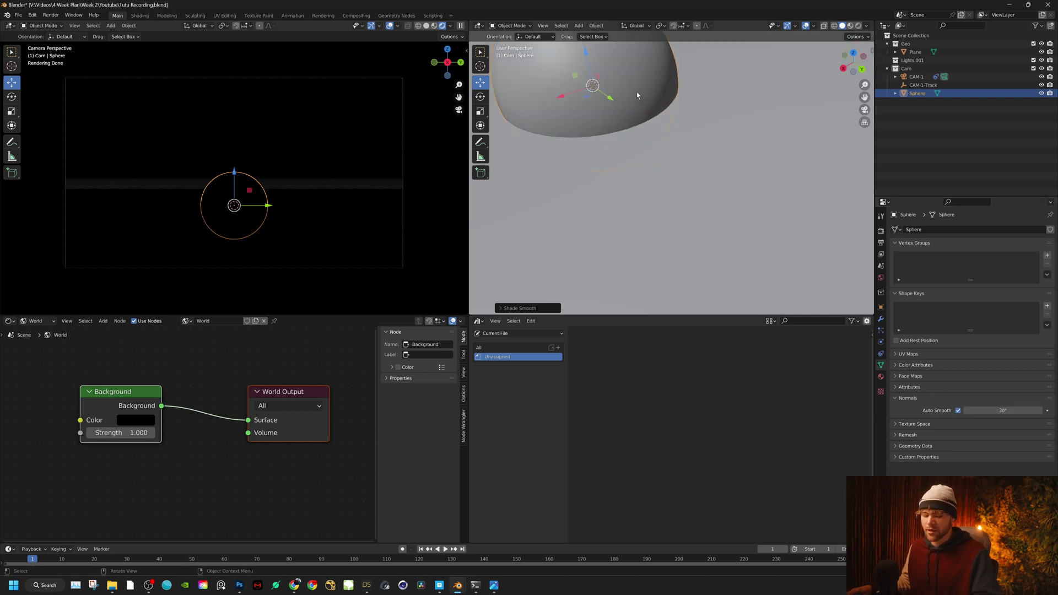
scroll(637, 94, "down", 6)
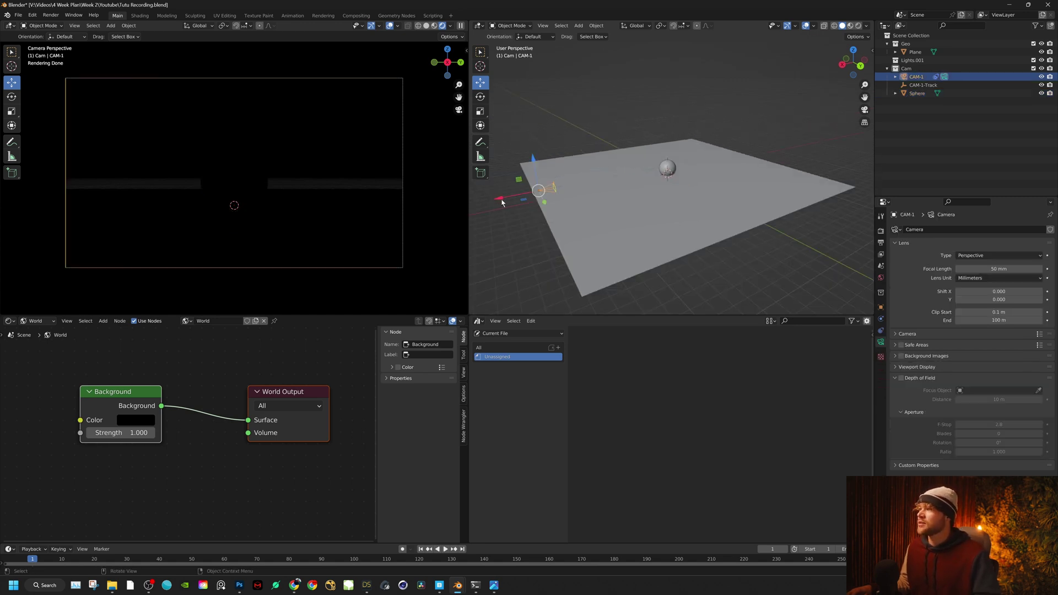
left_click_drag(502, 202, 605, 180)
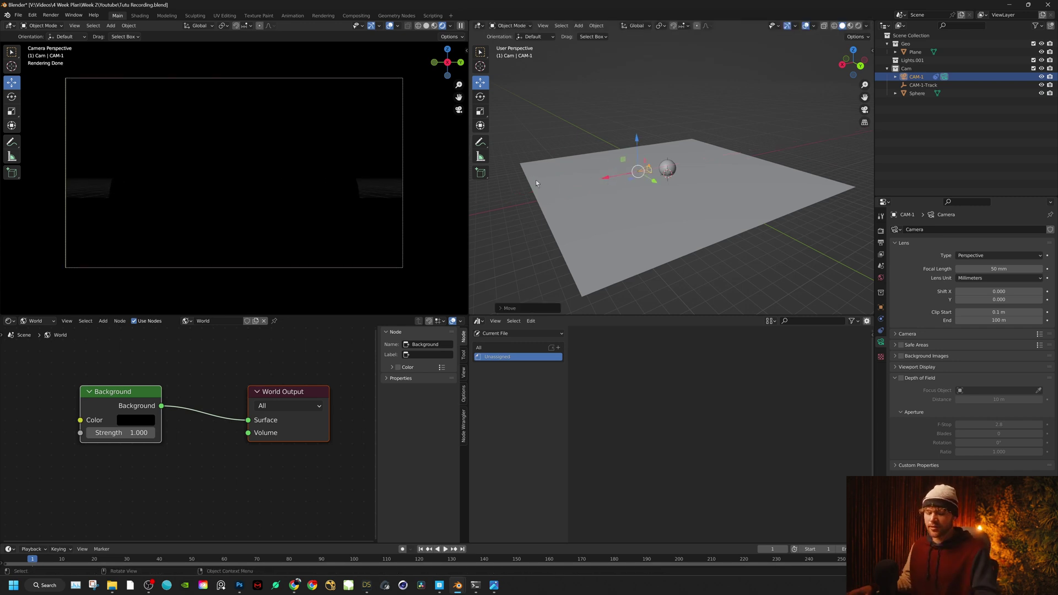
left_click(604, 113)
Step: Add an area light and raise it above the sphere
key("shift+a")
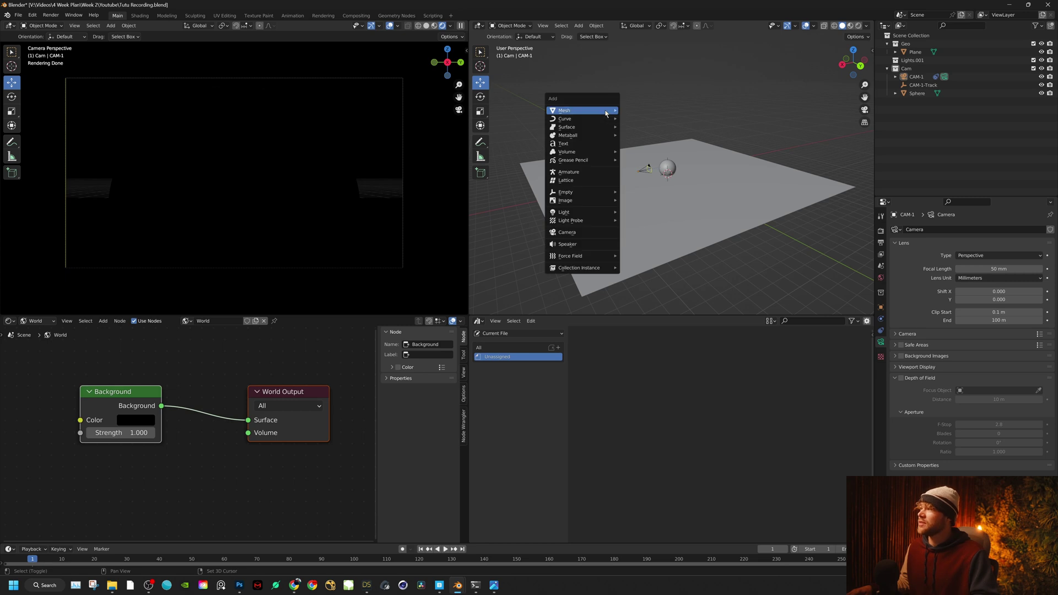
mouse_move(605, 214)
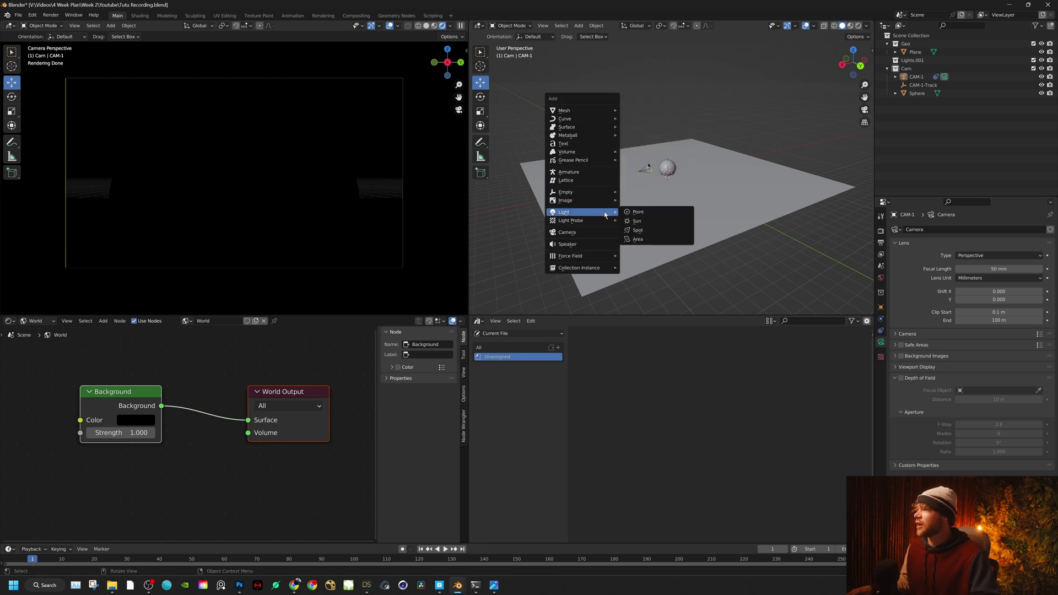
left_click(638, 239)
left_click_drag(668, 143, 668, 116)
Step: Give the area light a Track To constraint with the Sphere as its target
middle_click_drag(666, 150, 711, 175)
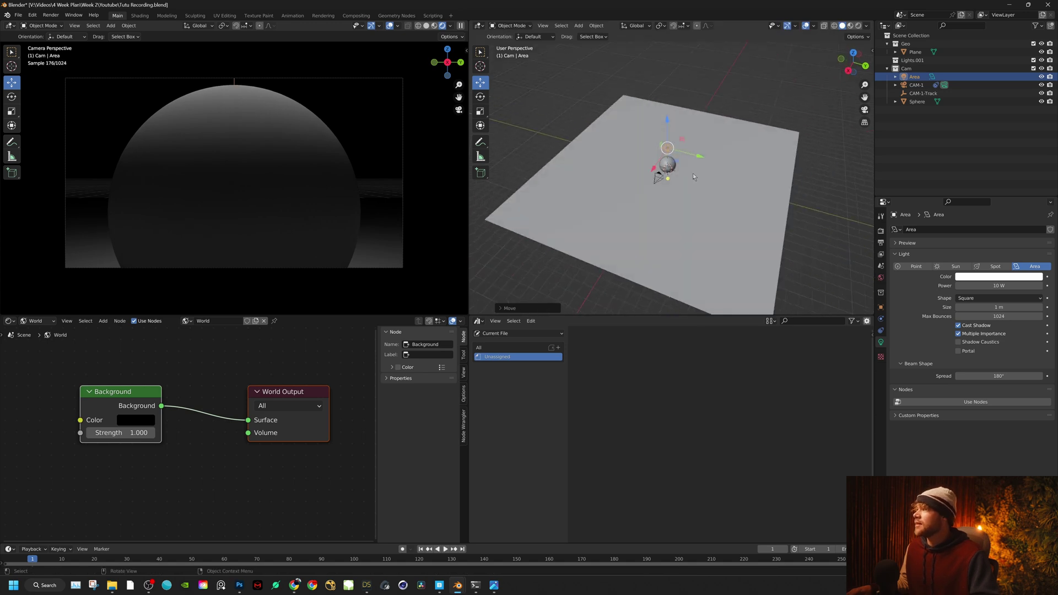
scroll(710, 128, "up", 3)
left_click(881, 331)
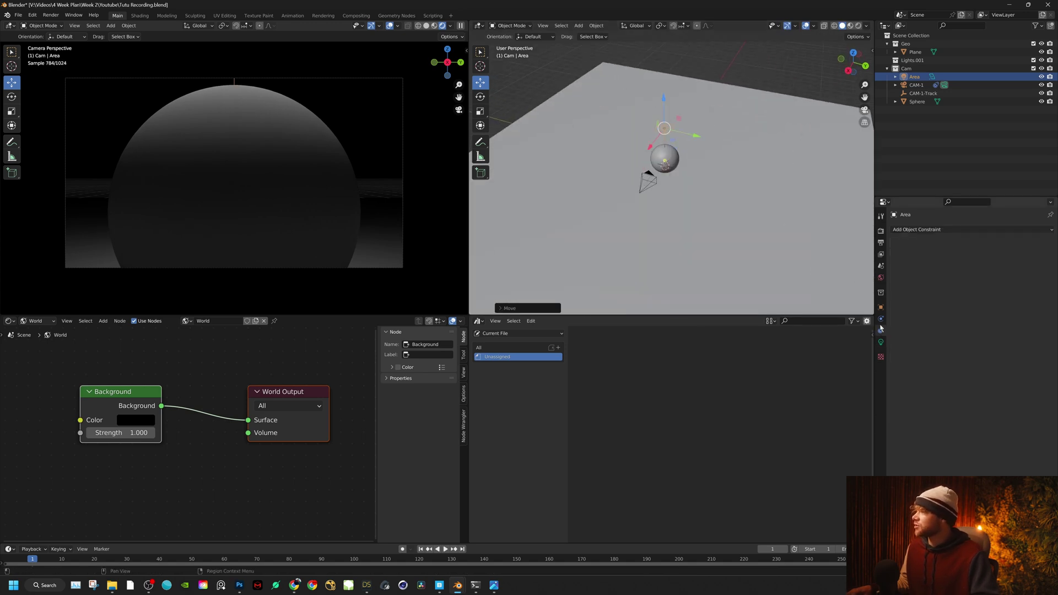
left_click(959, 229)
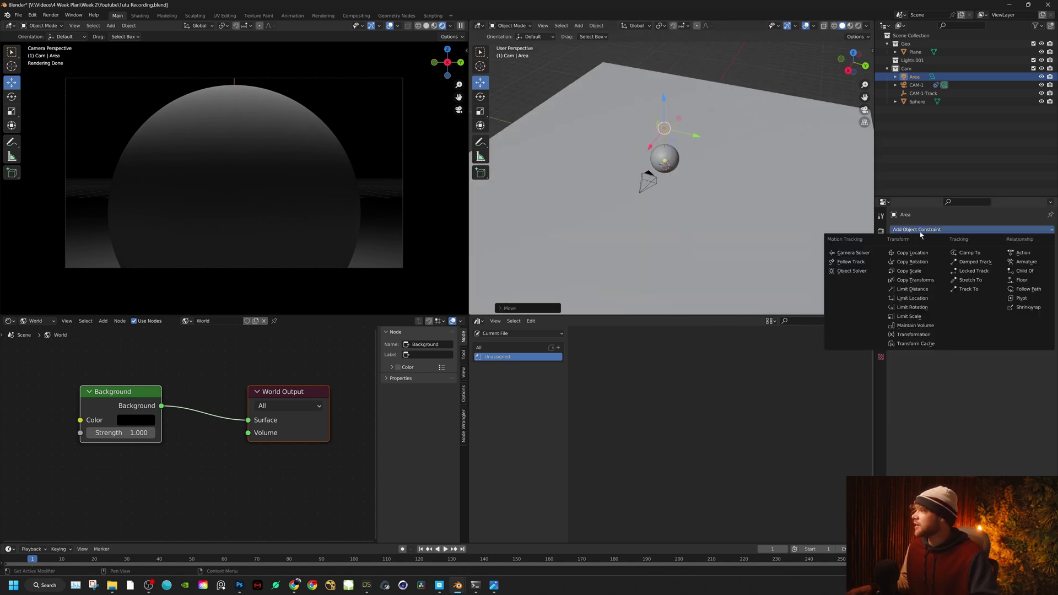
left_click(968, 288)
left_click(1040, 256)
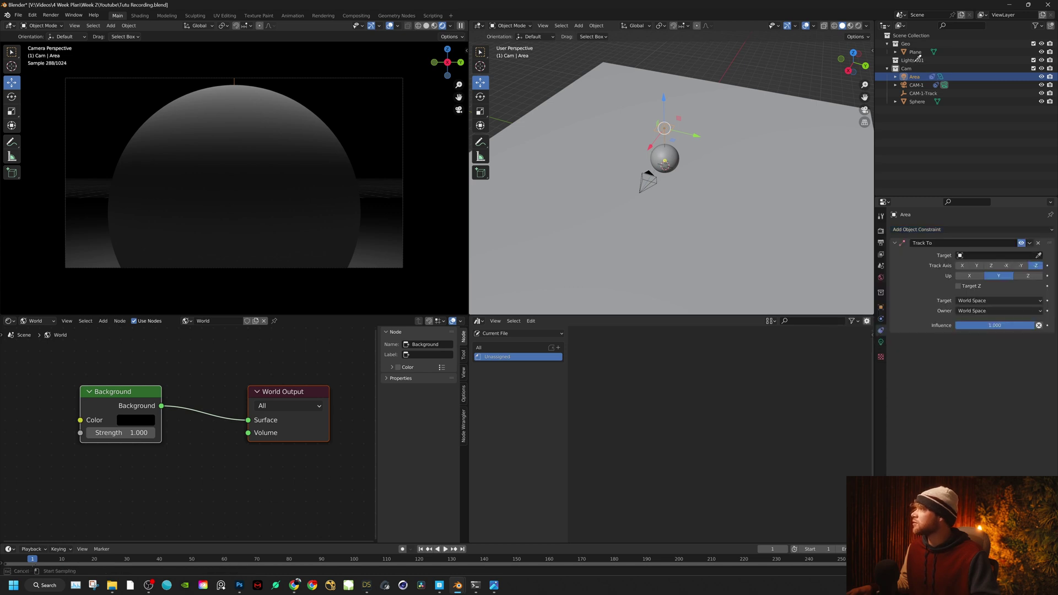
left_click(922, 102)
Step: Sort the area light into the Lights.001 collection and the sphere into the Geo collection
left_click_drag(916, 79, 919, 62)
left_click_drag(917, 101, 918, 55)
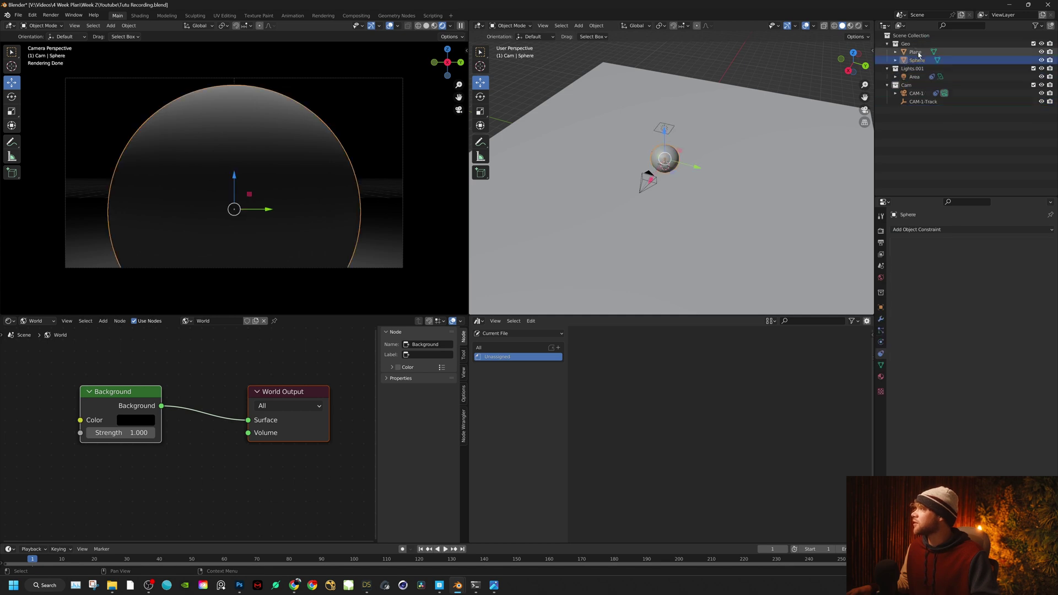
Step: Move the area light along the negative Y axis so it lights the sphere diagonally from one side
left_click(666, 128)
key("g")
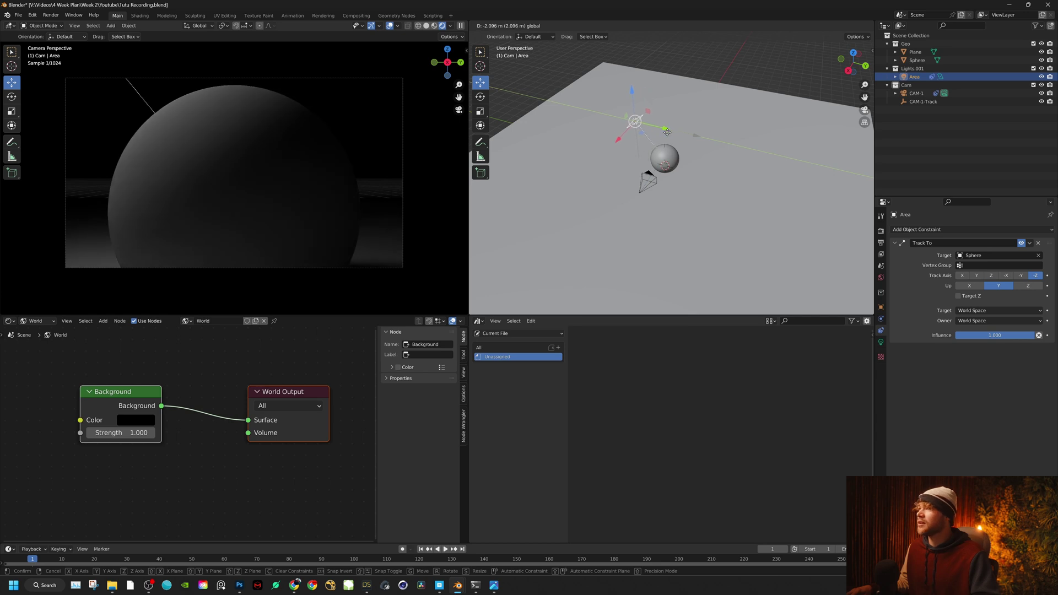
left_click(662, 132)
left_click_drag(616, 140, 614, 143)
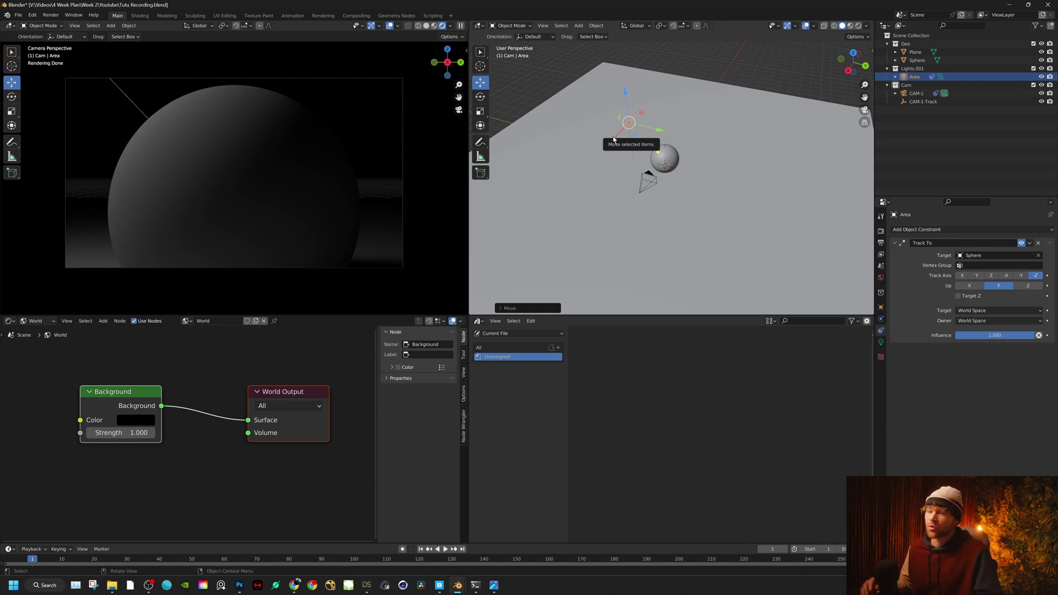
Step: Scale the sphere down and raise it so it is fully framed in the camera view
scroll(667, 160, "up", 5)
left_click(683, 142)
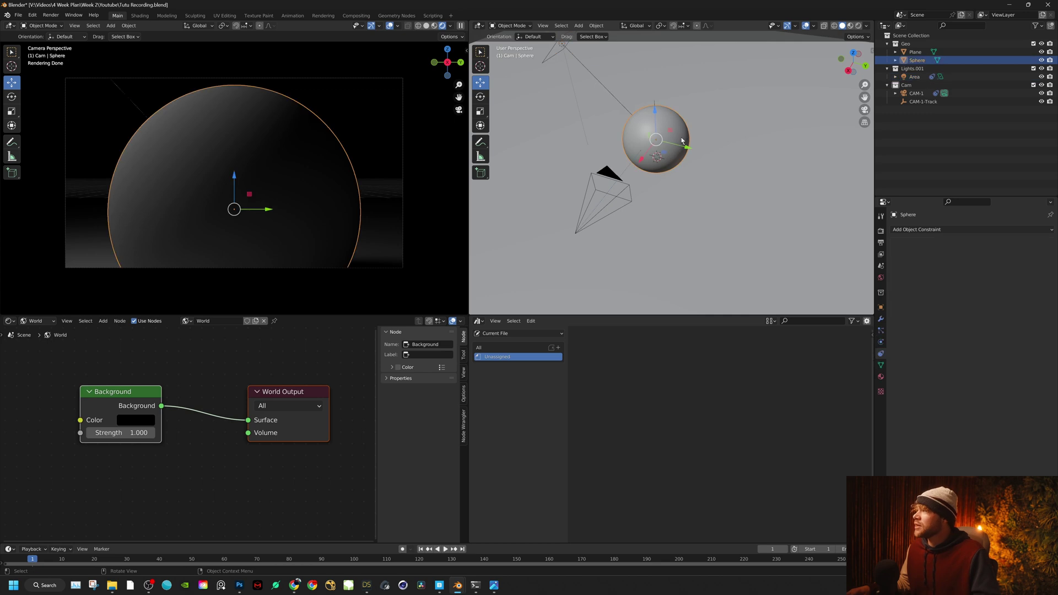
key("s")
left_click(696, 132)
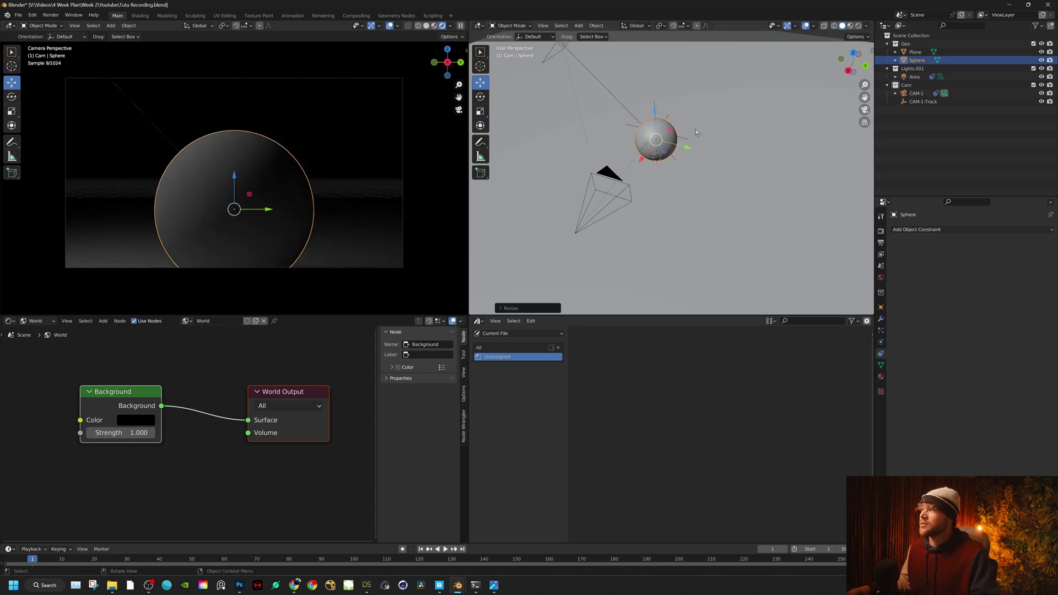
left_click_drag(655, 109, 658, 106)
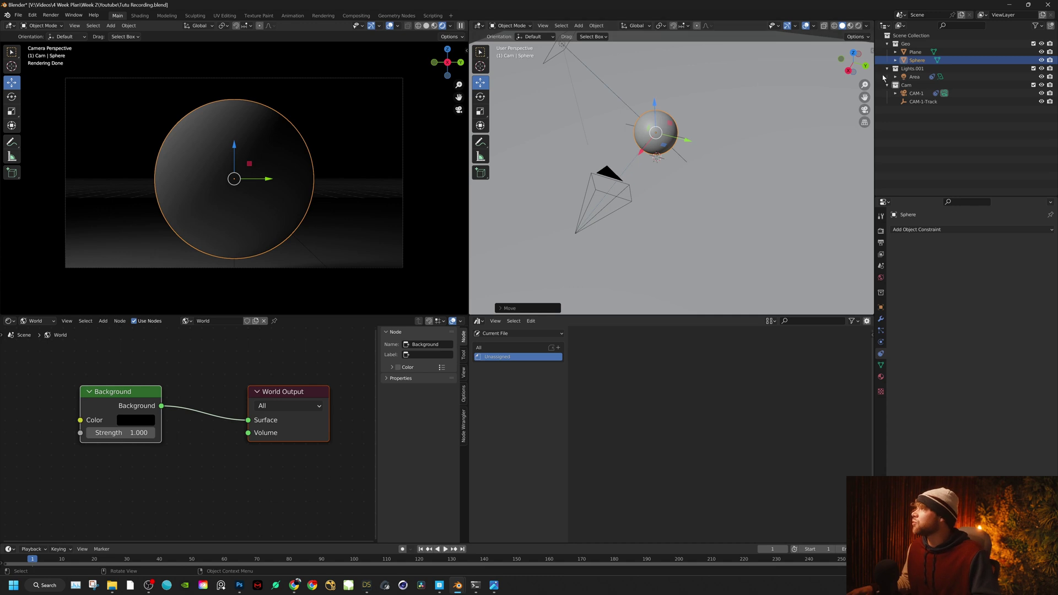
Step: Rename the area light as Key
double_click(915, 77)
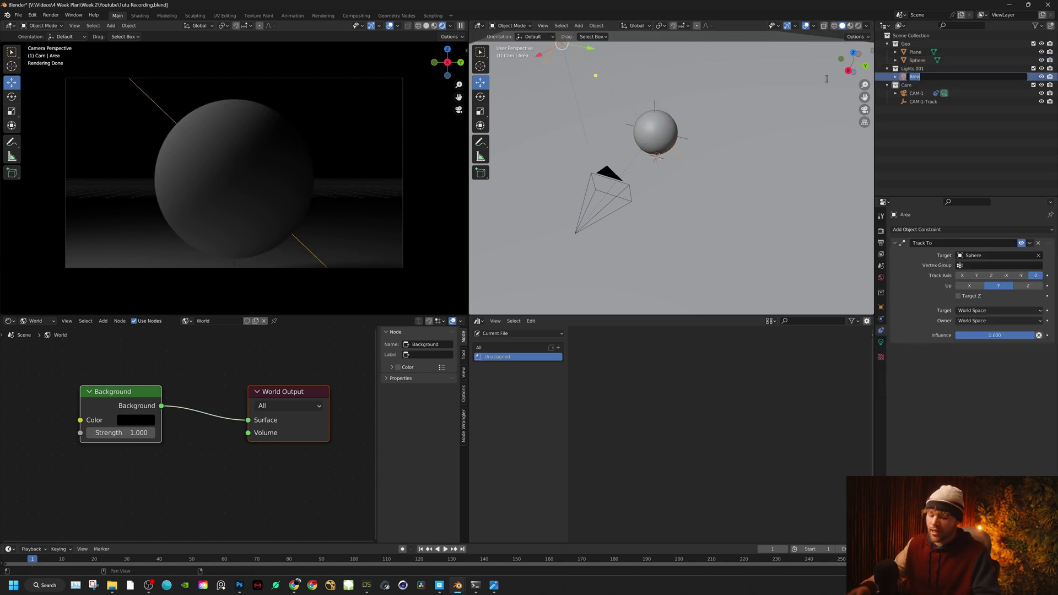
type("Key")
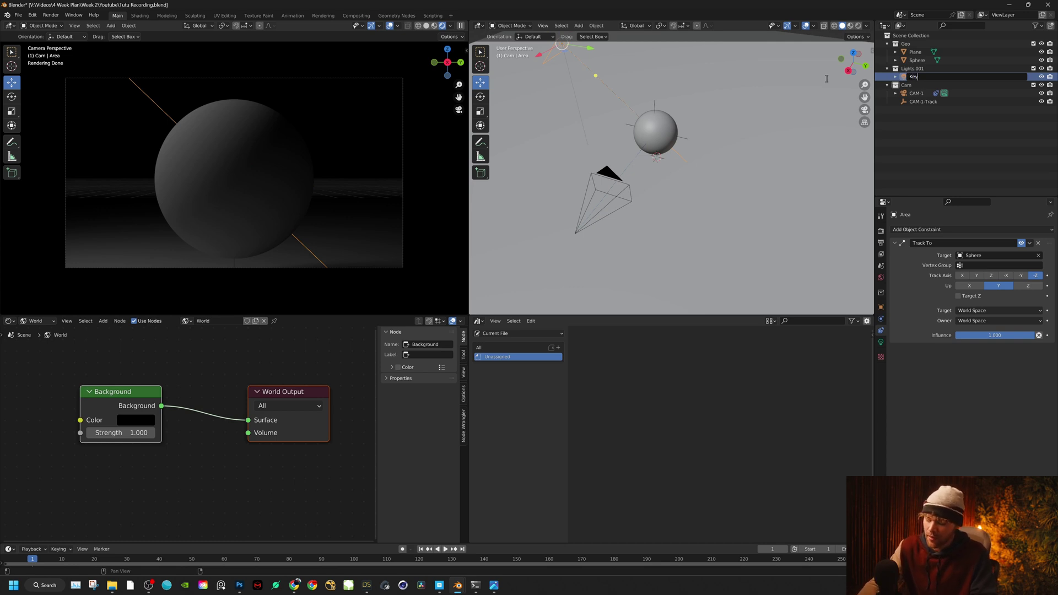
key("Return")
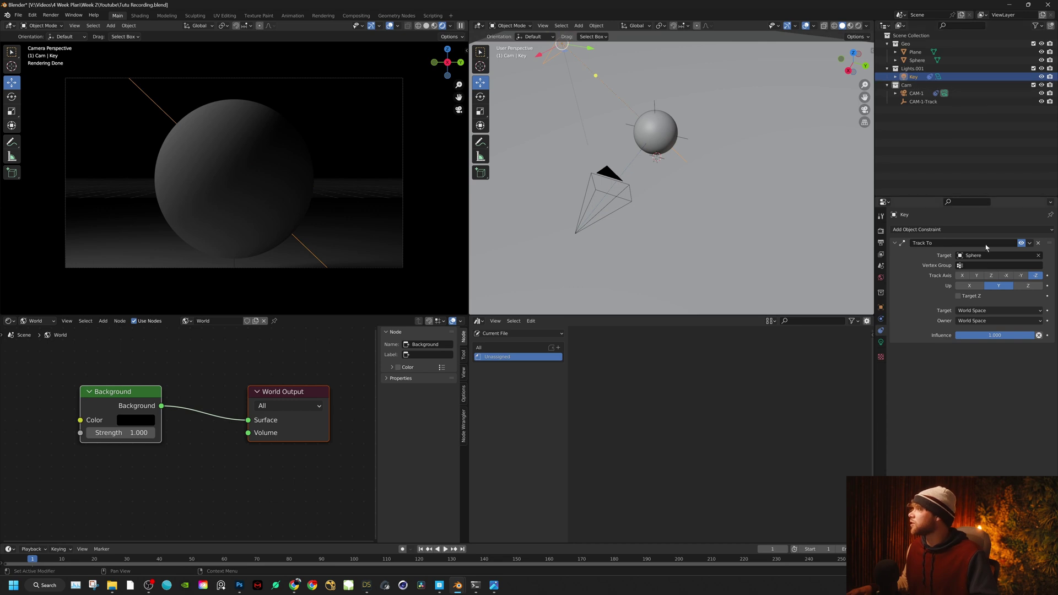
Step: Set the Key area light's power to 40 W
left_click(881, 343)
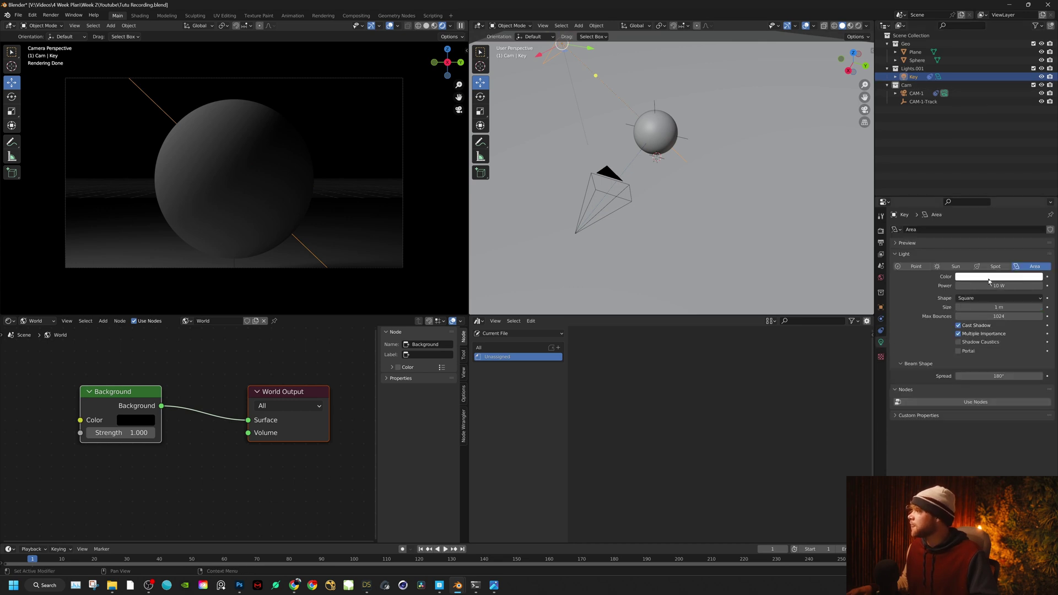
left_click(986, 286)
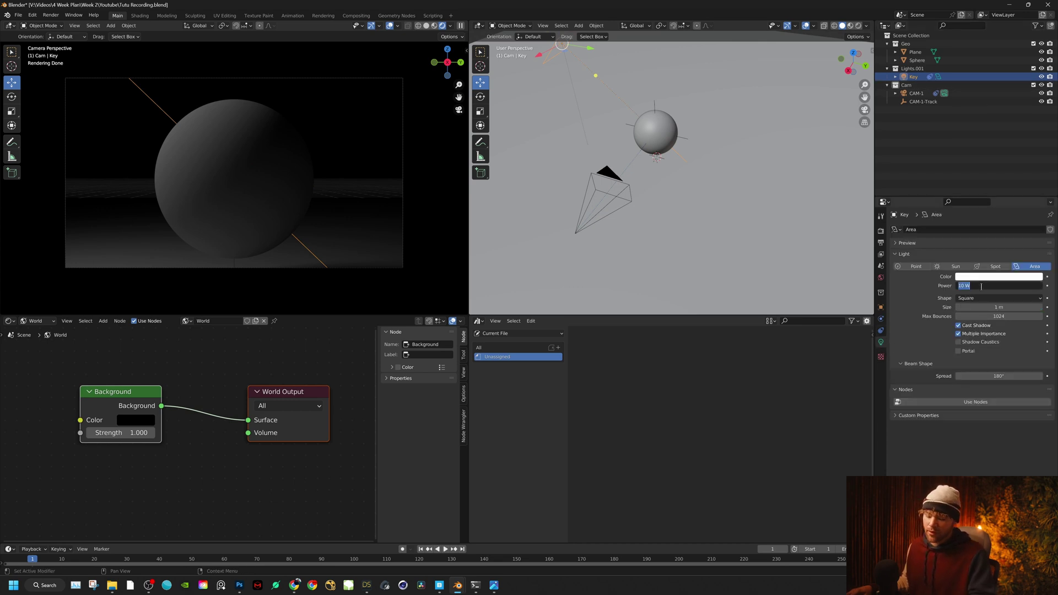
type("40")
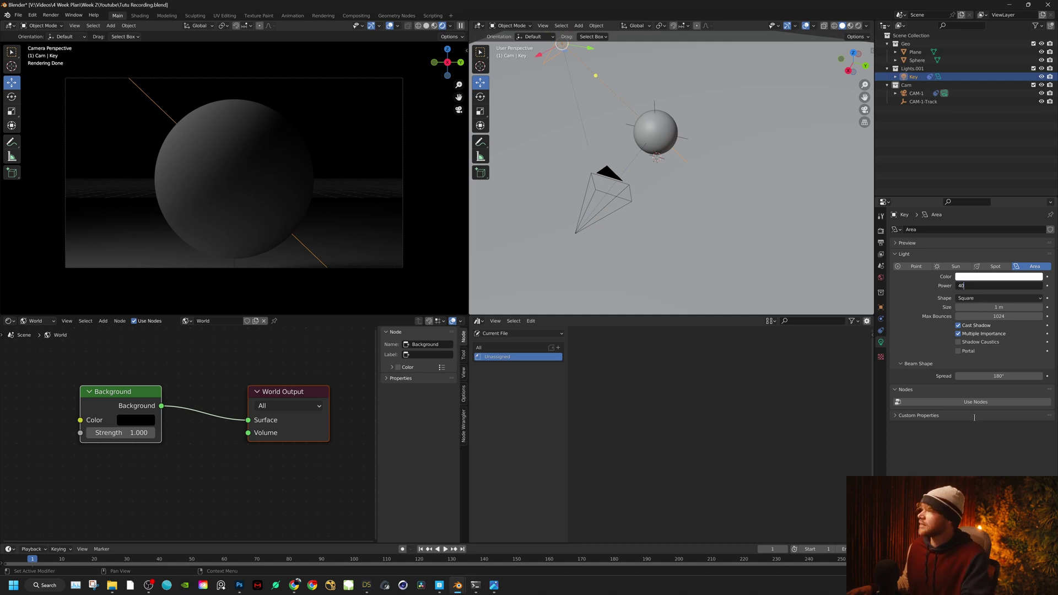
key("Return")
Step: Try shrinking the Key light to see how its size affects the shading on the sphere
middle_click_drag(654, 82, 678, 106)
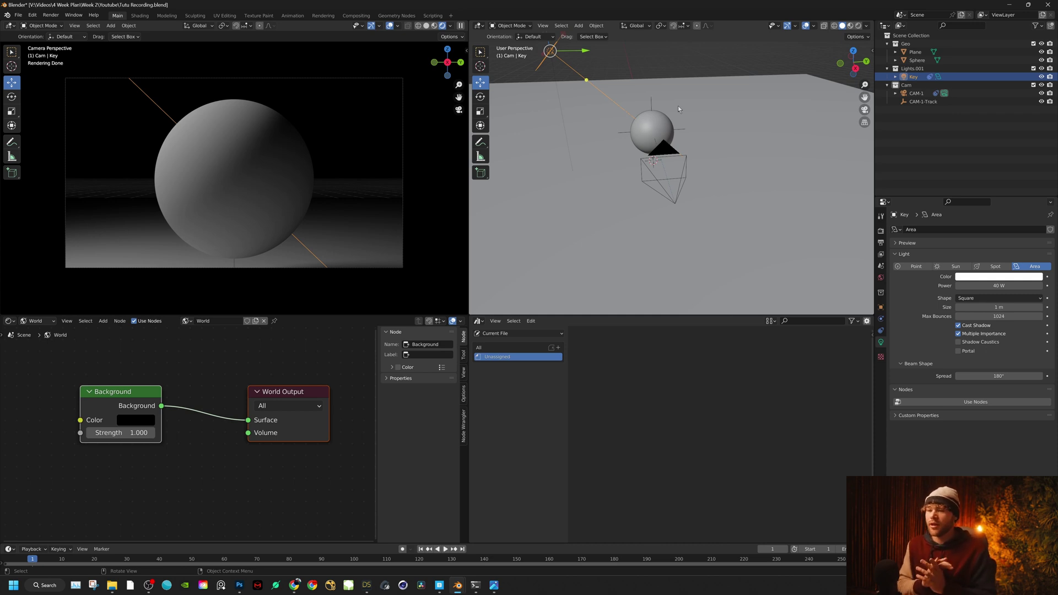
middle_click_drag(678, 106, 634, 141)
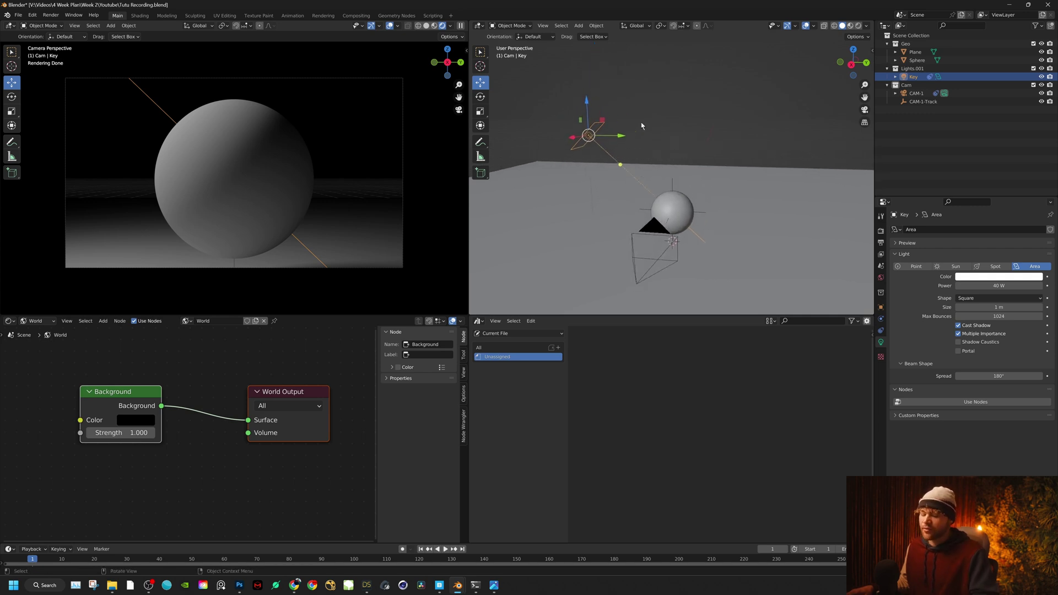
key("s")
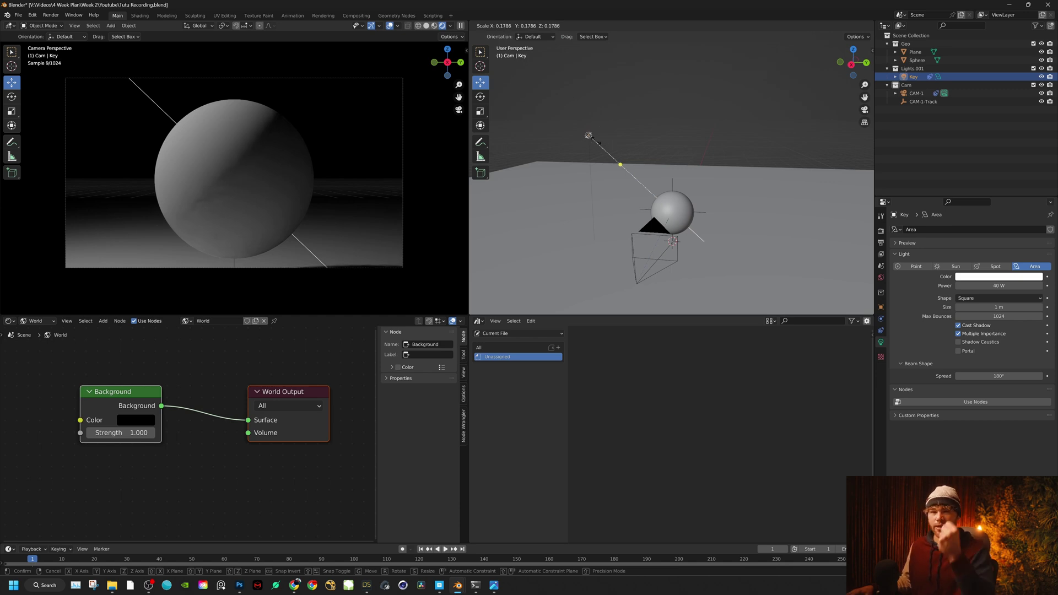
right_click(599, 142)
Step: Show object materials in the shader editor and assign the existing Floor material to the plane
left_click(588, 222)
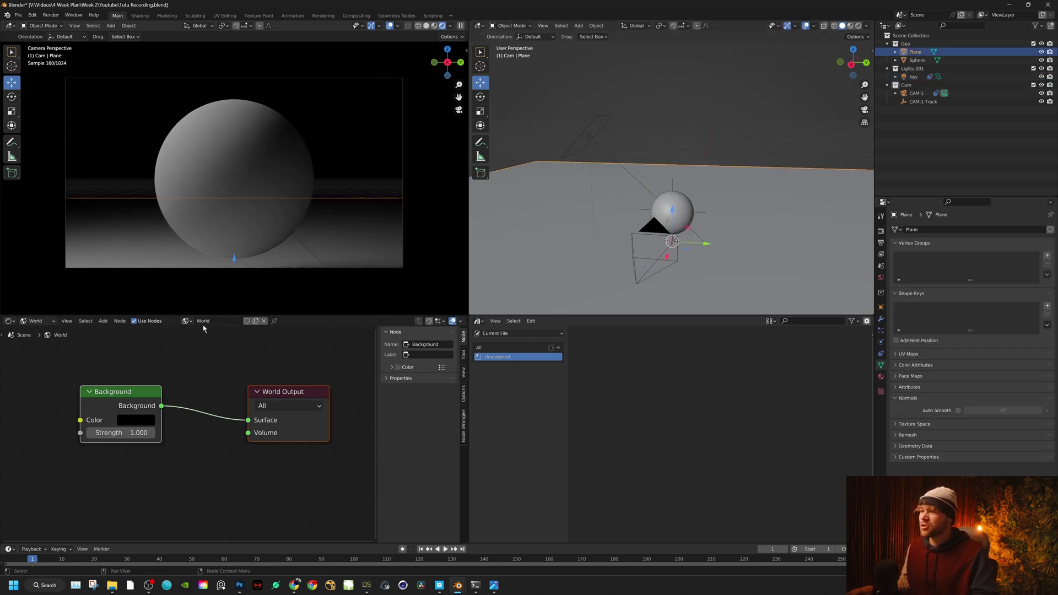
left_click(36, 321)
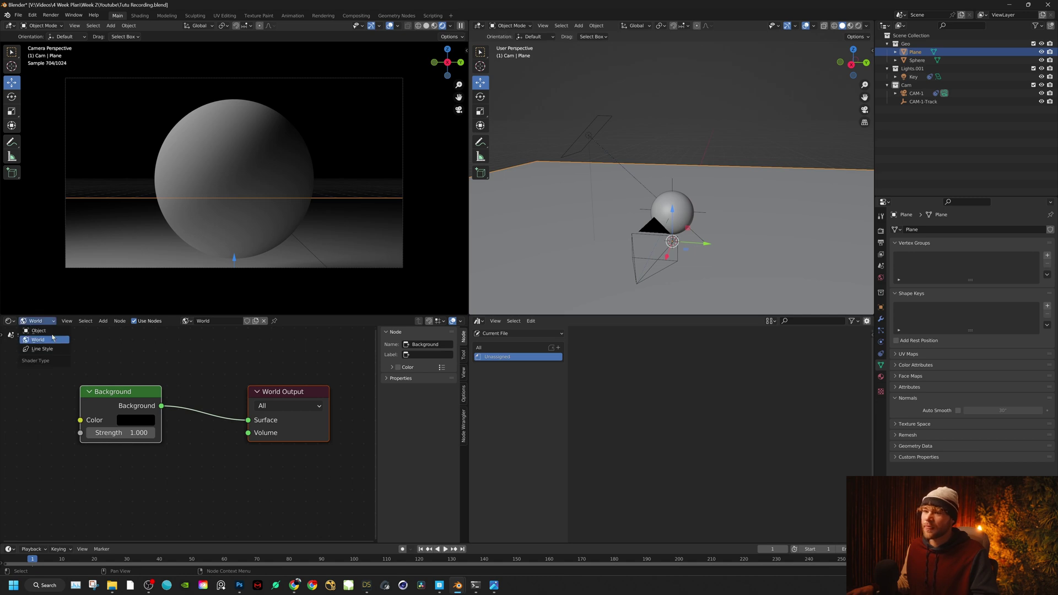
left_click(57, 333)
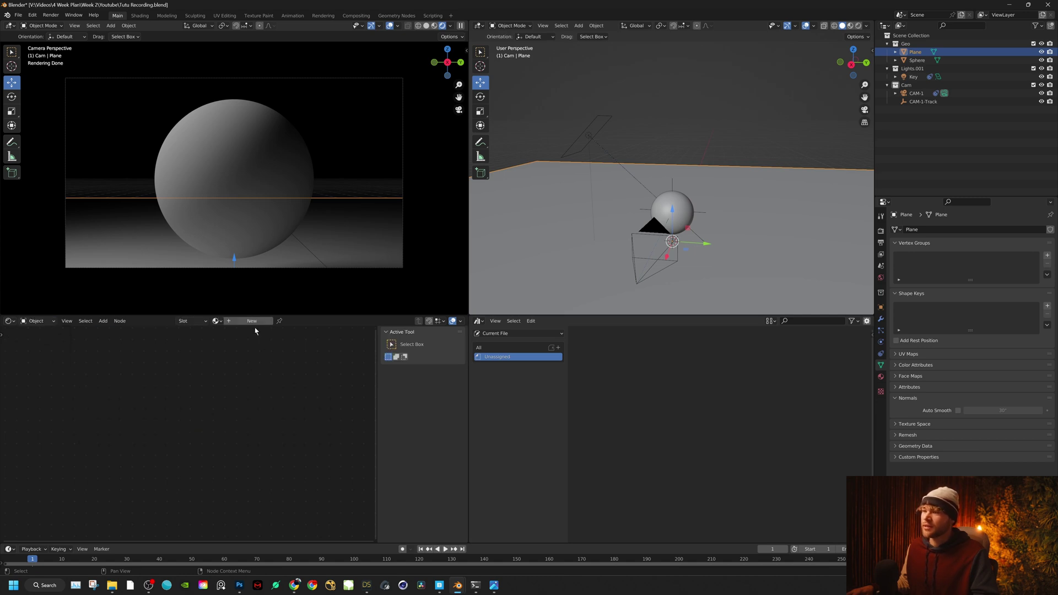
left_click(217, 321)
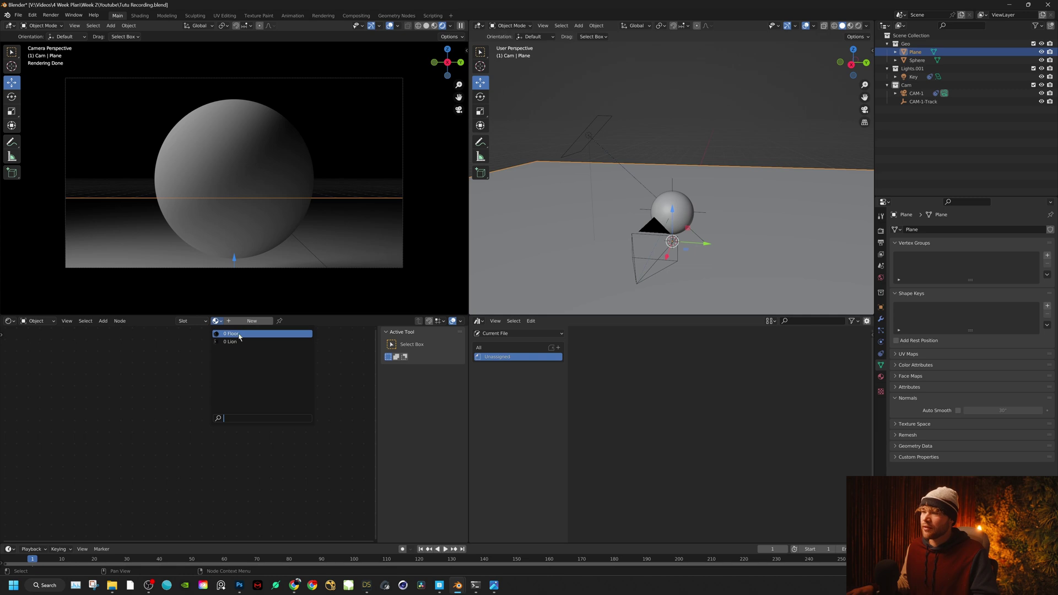
left_click(230, 334)
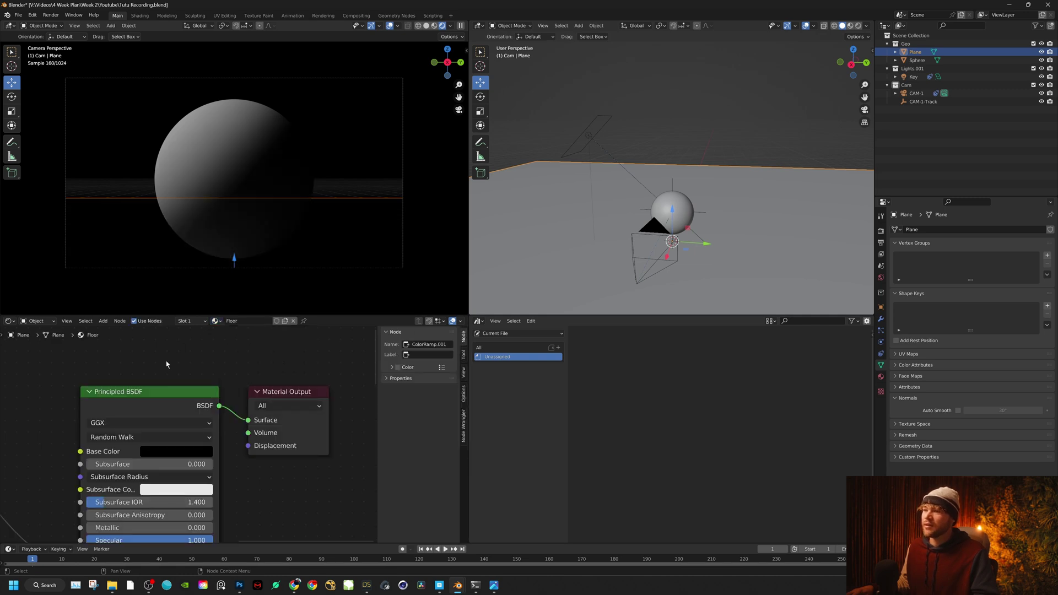
Step: Turn off overlays and gizmos in the rendered camera view, and hide the floor plane
left_click(390, 26)
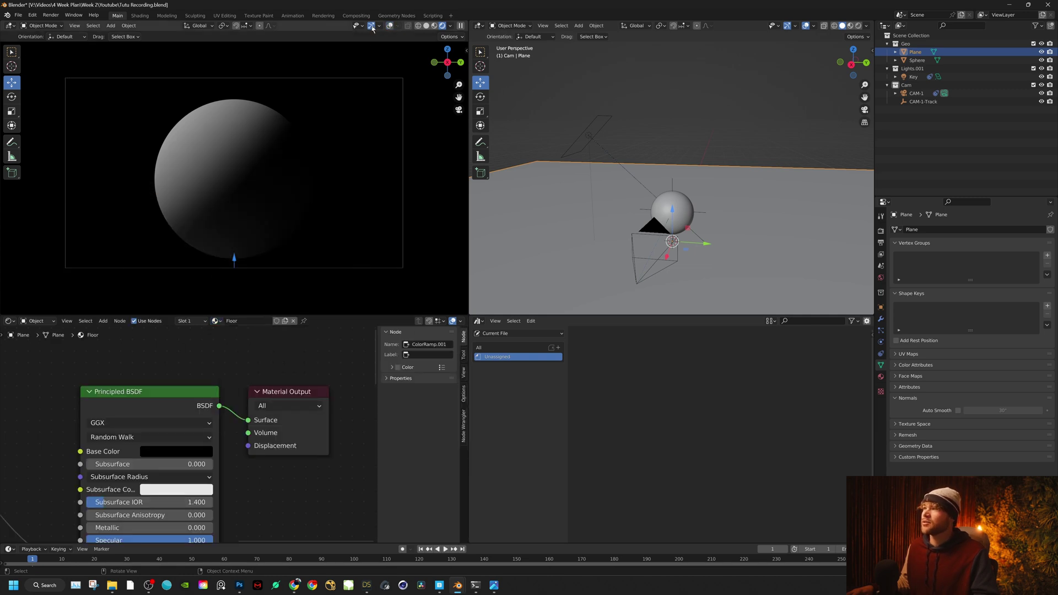
left_click(371, 26)
mouse_move(605, 214)
middle_mouse_down()
mouse_move(608, 251)
mouse_move(601, 208)
middle_mouse_up()
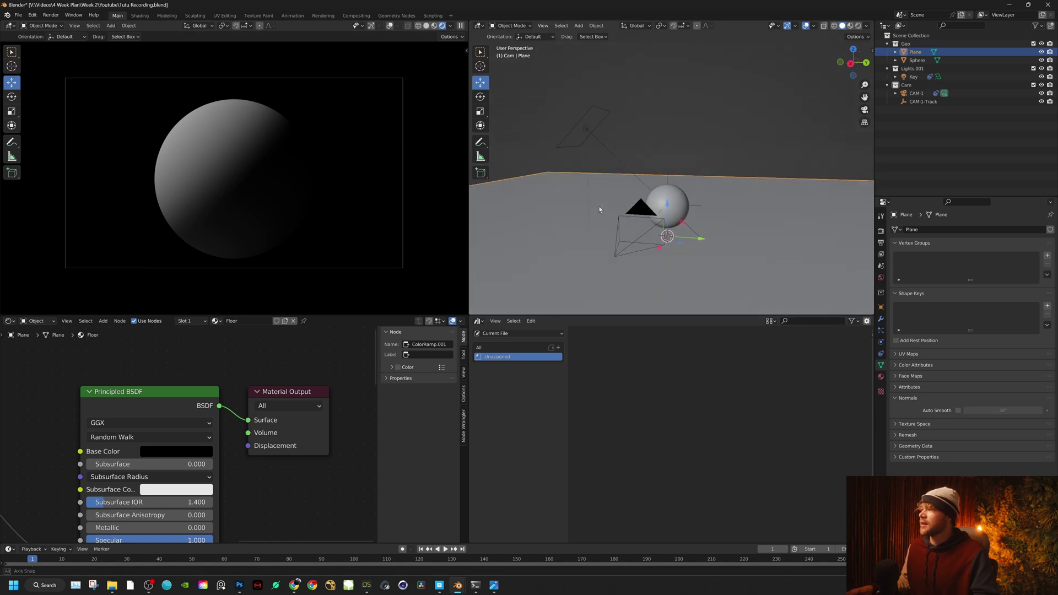
left_click(1042, 52)
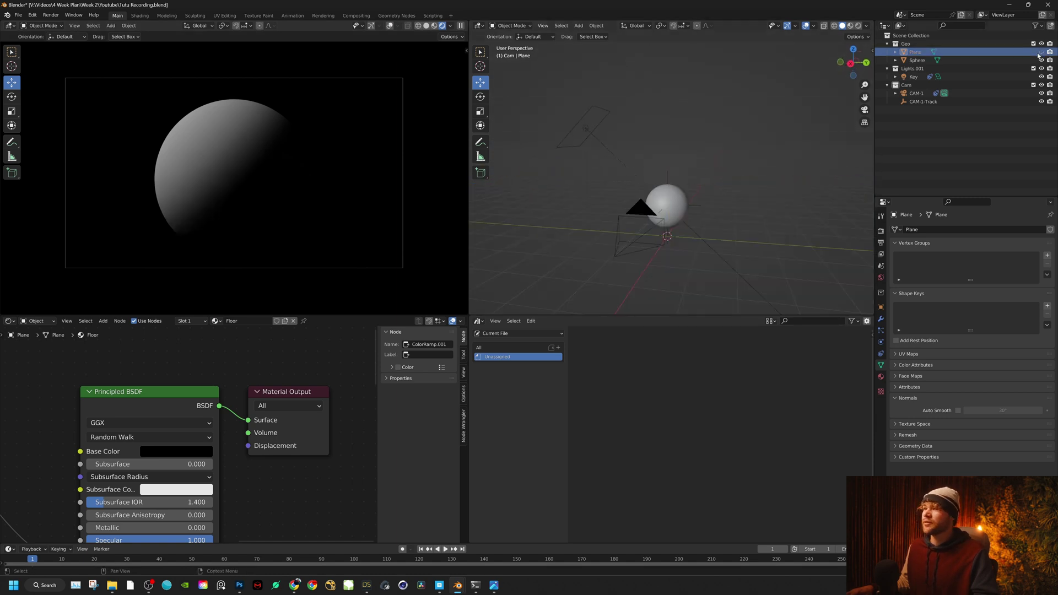
Step: Scale the Key light down and up to compare shadow softness on the sphere, finishing slightly smaller than its original size
left_click(585, 127)
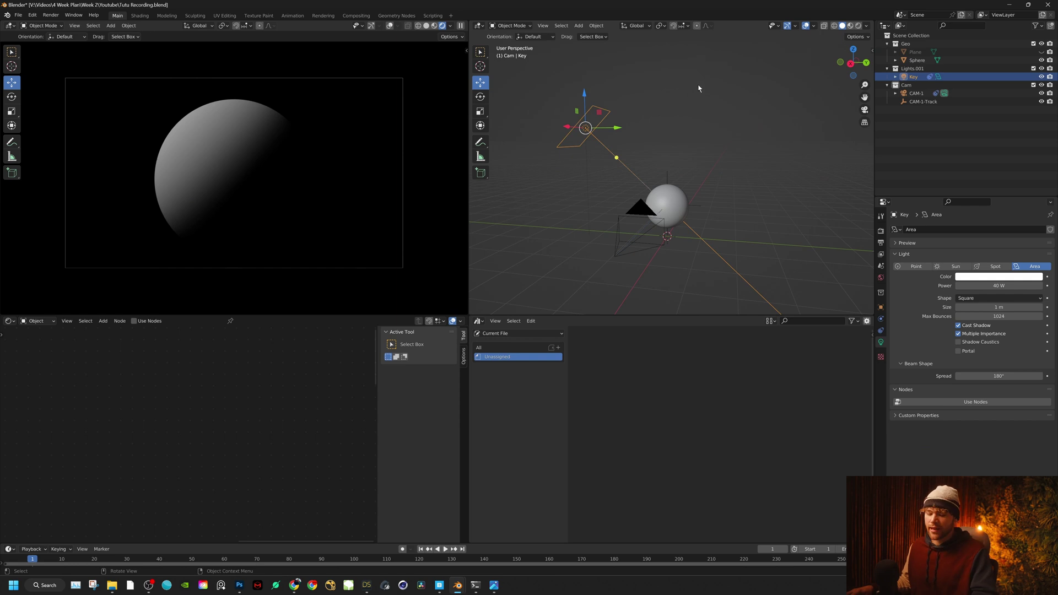
key("s")
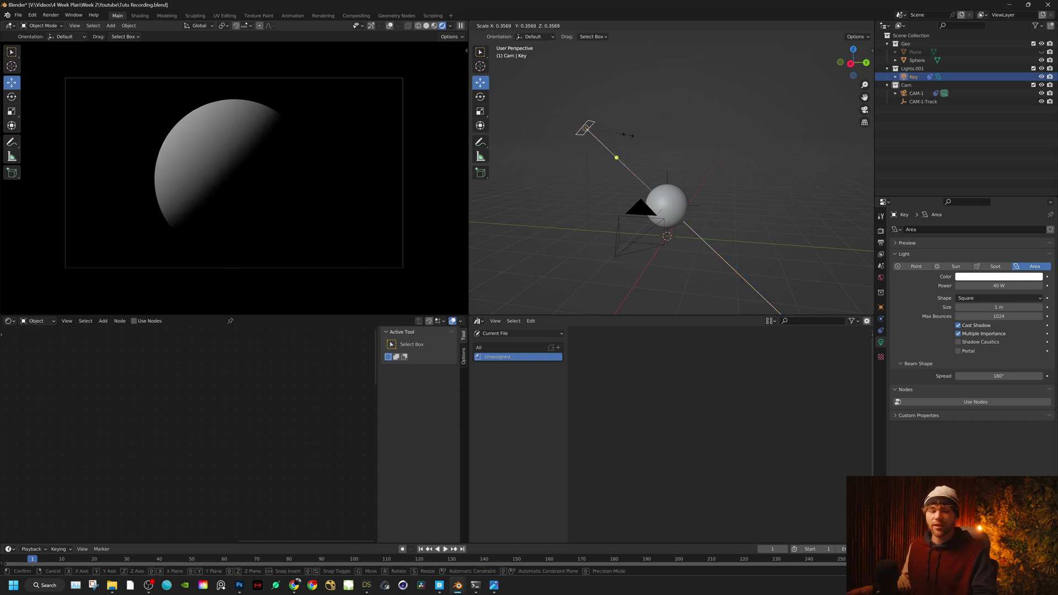
left_click(721, 117)
left_click_drag(585, 128, 562, 212)
key("ctrl+z")
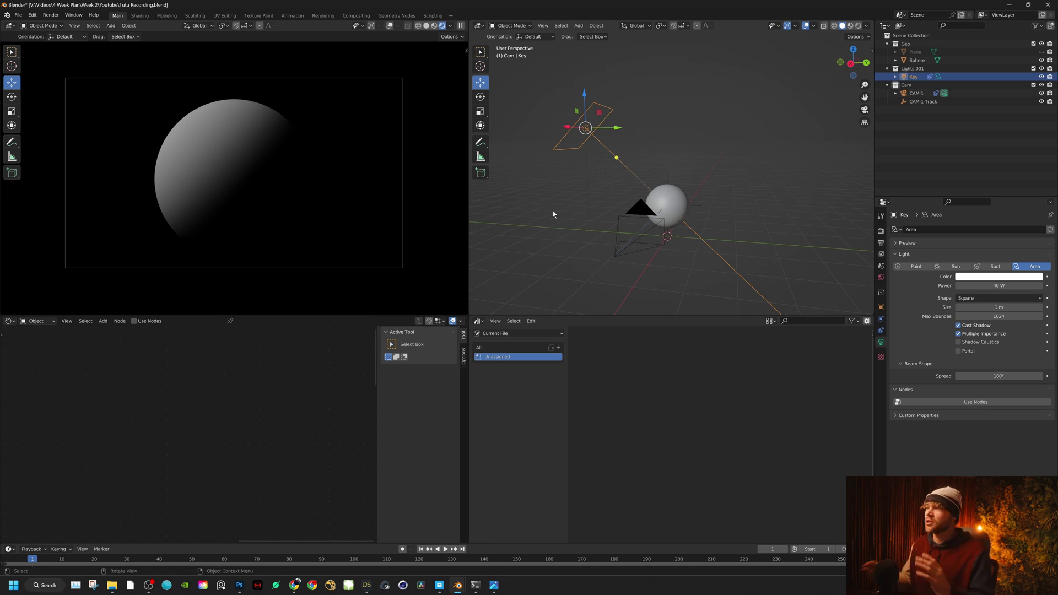
key("s")
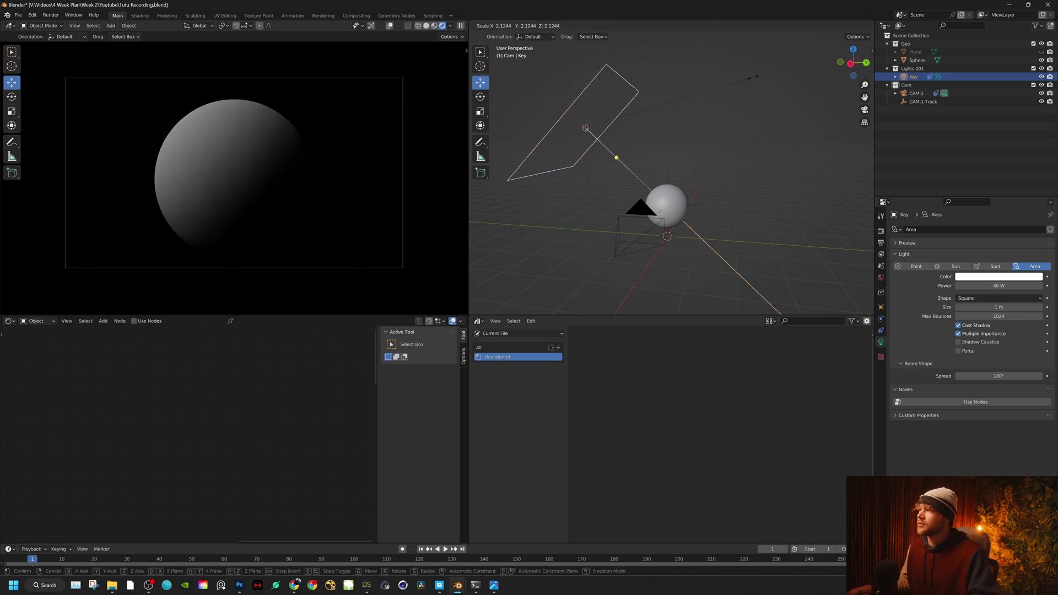
left_click(649, 138)
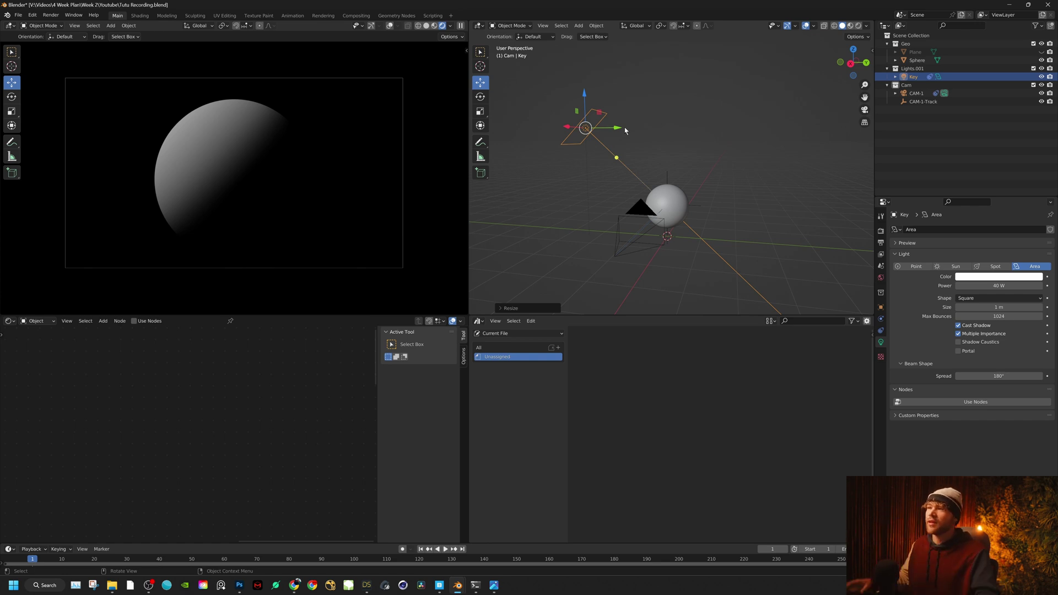
Step: Unhide the floor plane and lower the camera together with its CAM-1-Track empty toward the floor
left_click(671, 209)
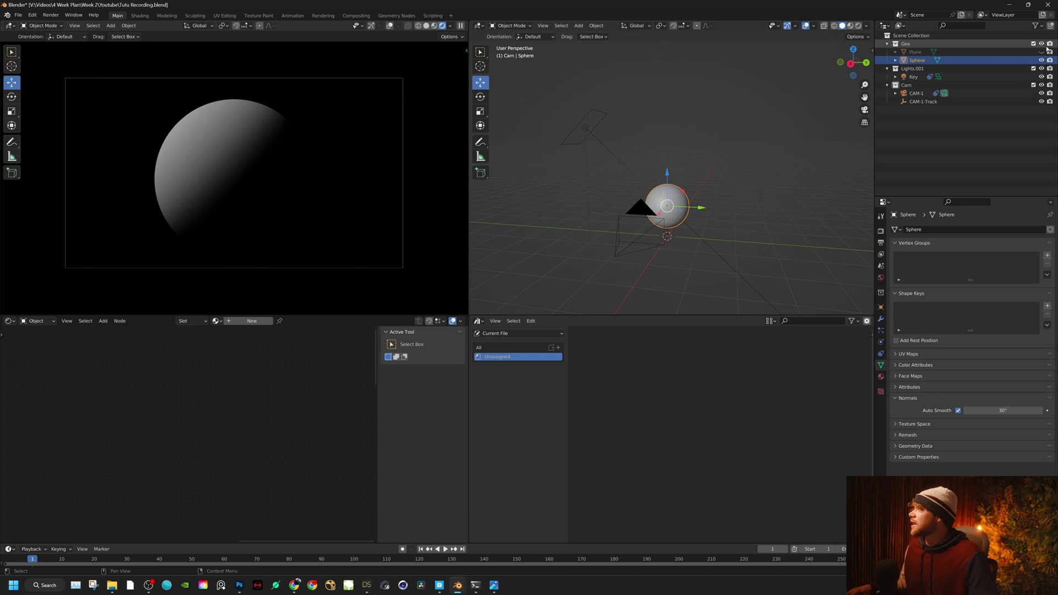
key("alt+h")
middle_click_drag(657, 223, 570, 204)
left_click(570, 204)
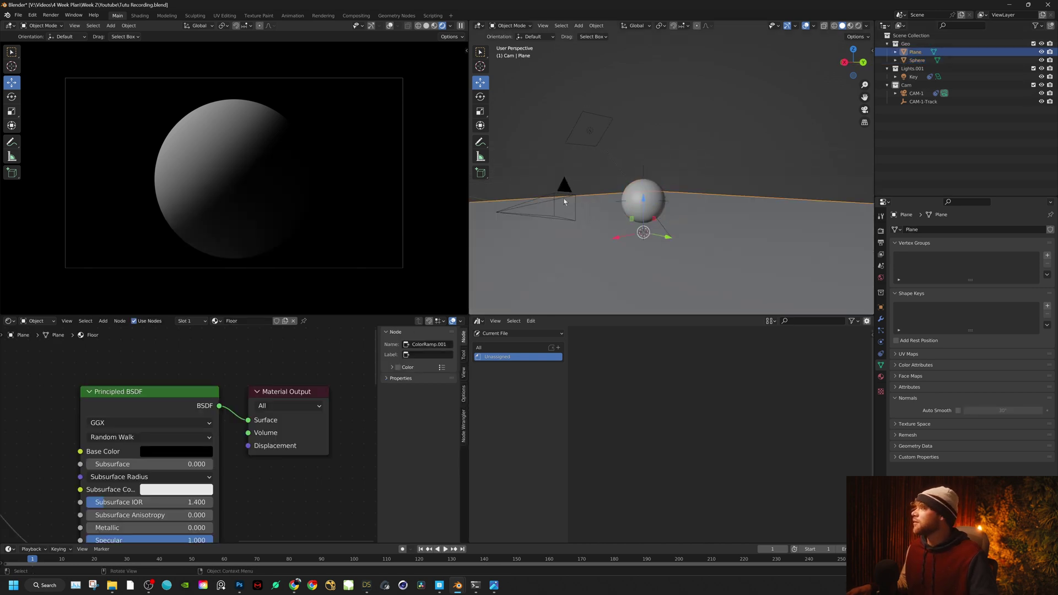
left_click(565, 202)
left_click(582, 188, "shift")
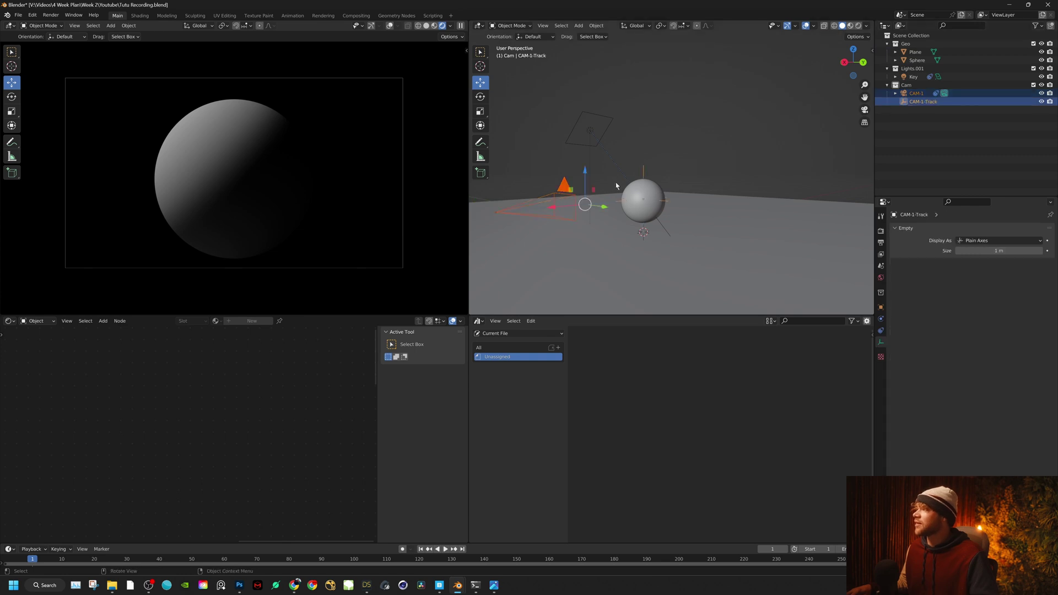
left_click_drag(585, 173, 583, 208)
Step: Scale the sphere down and lower it toward the floor so the camera frames both it and its reflection
left_click(655, 195)
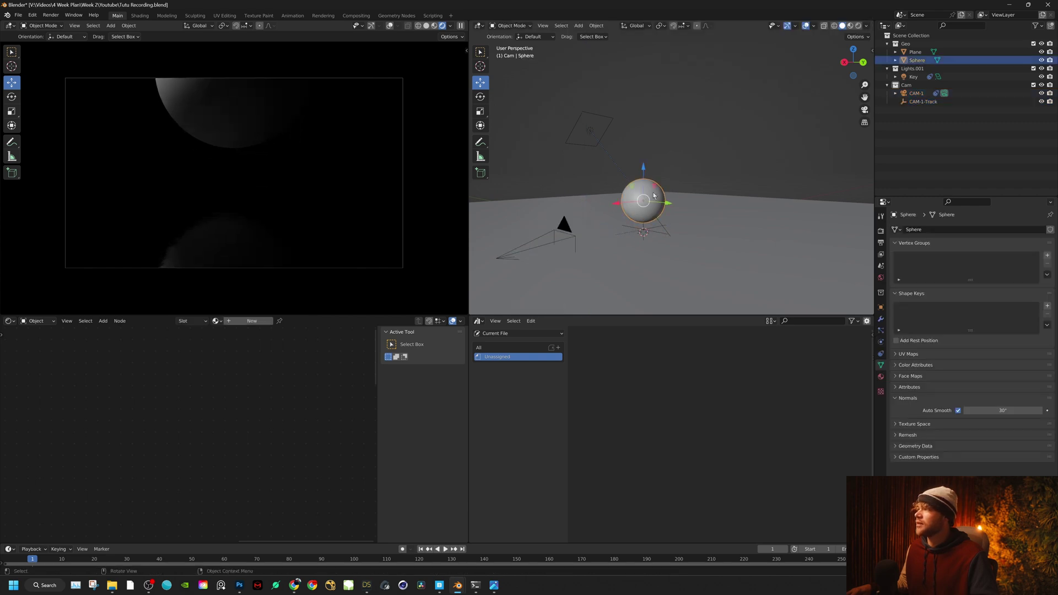
left_click_drag(643, 169, 643, 177)
key("s")
left_click(648, 214)
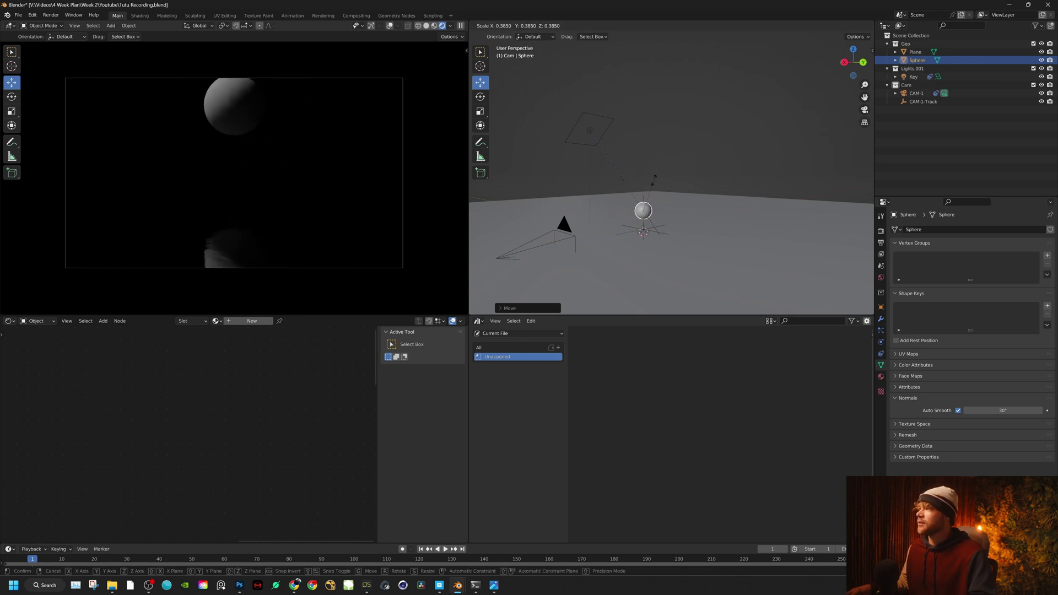
left_click(642, 225)
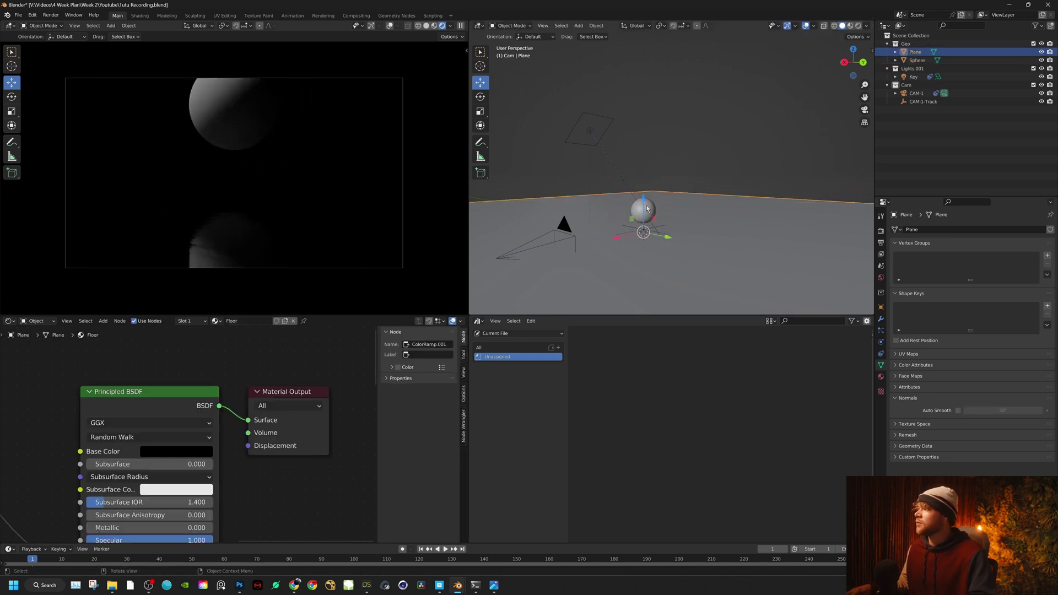
left_click_drag(646, 204, 646, 211)
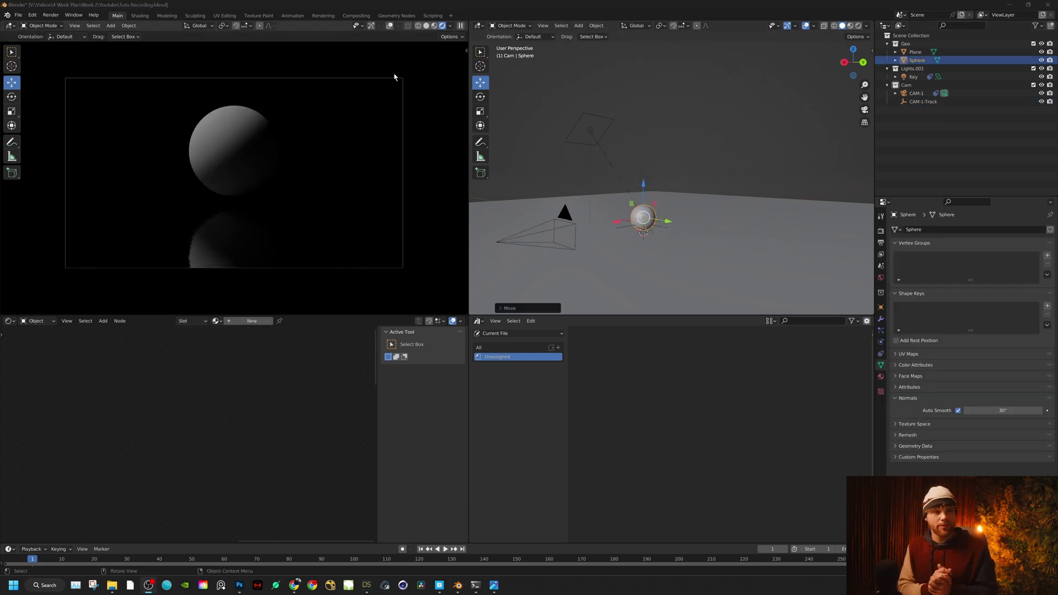
Step: Add a thin cylinder mesh with a radius of 0.005 m at the world origin
left_click(616, 246)
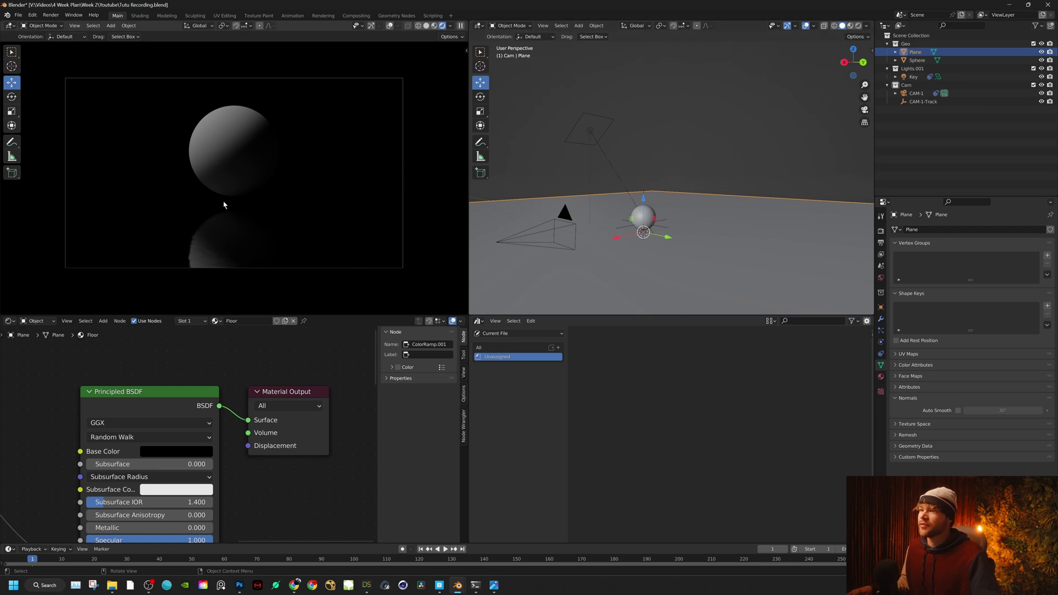
left_click(592, 117)
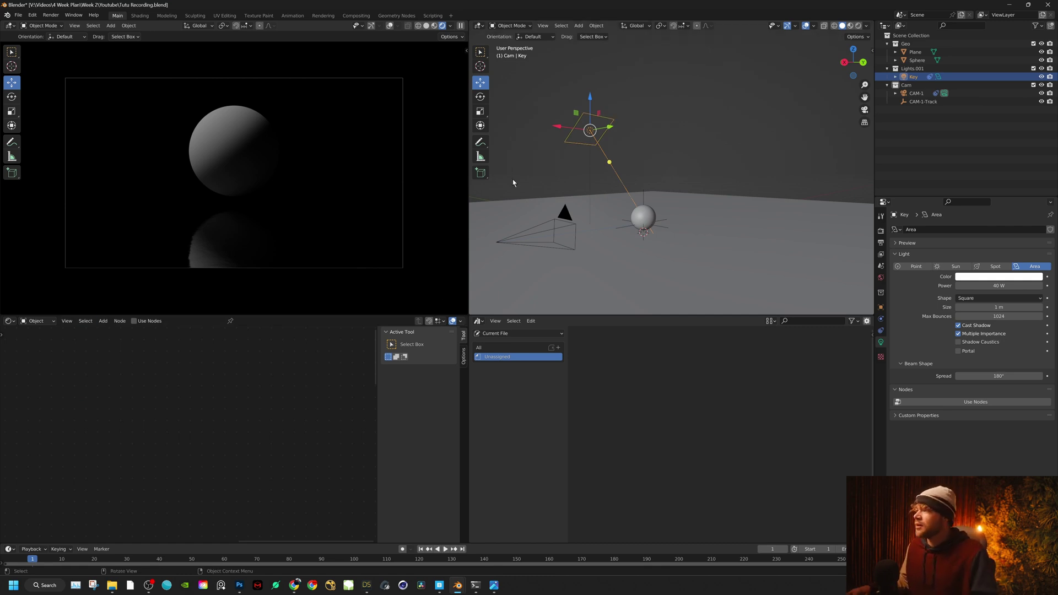
key("shift+a")
mouse_move(632, 207)
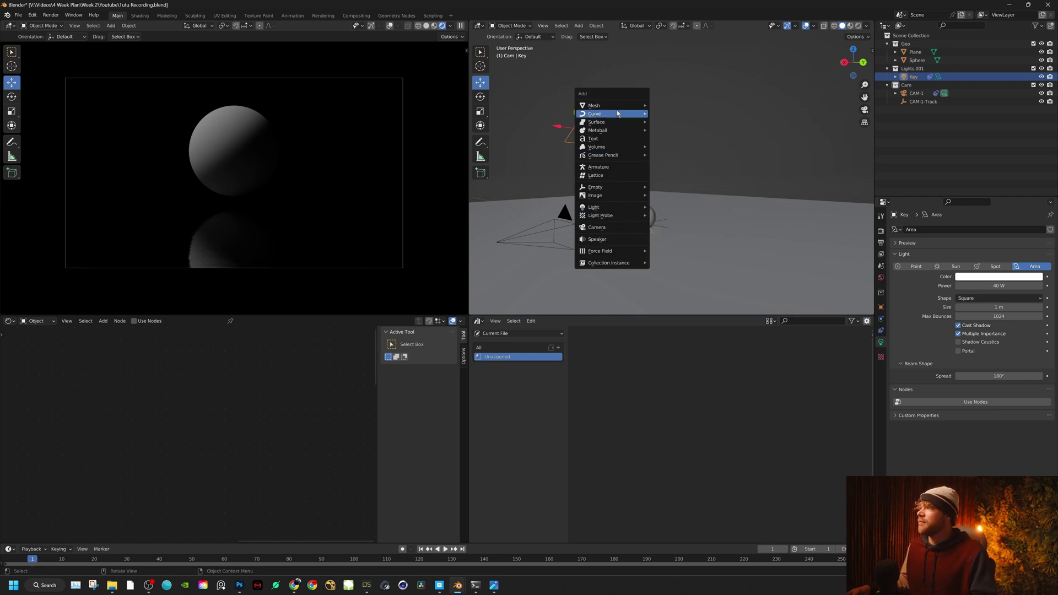
mouse_move(615, 106)
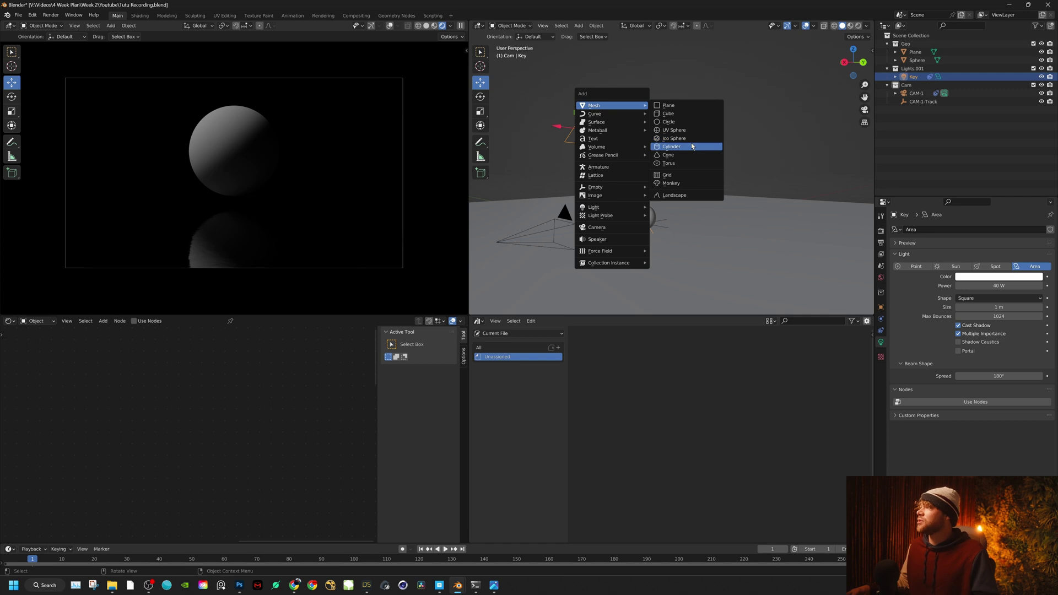
left_click(684, 147)
left_click(499, 309)
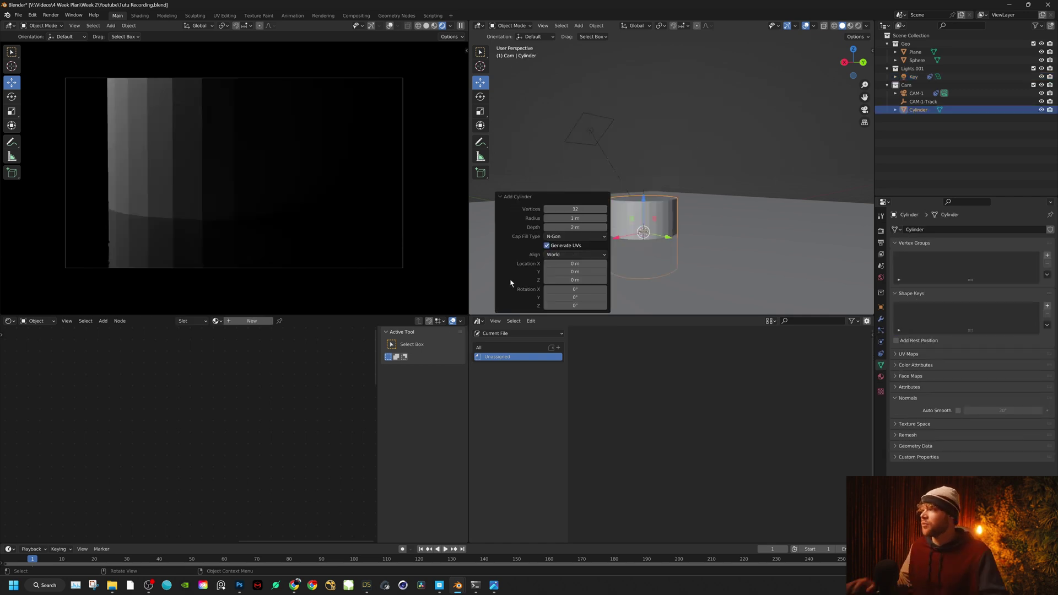
left_click_drag(576, 219, 563, 217)
double_click(563, 217)
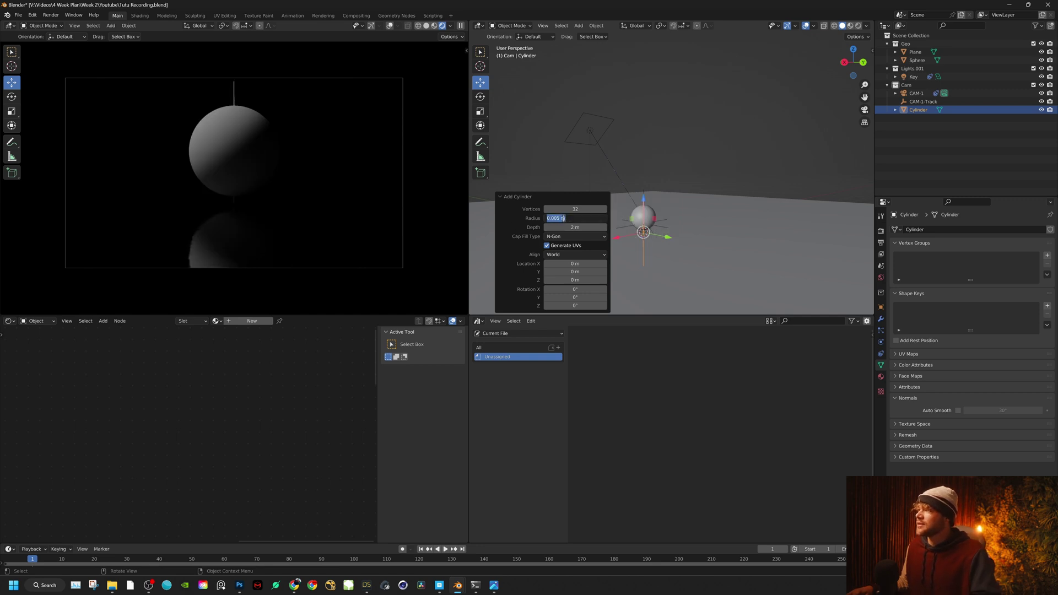
key("Return")
left_click(525, 197)
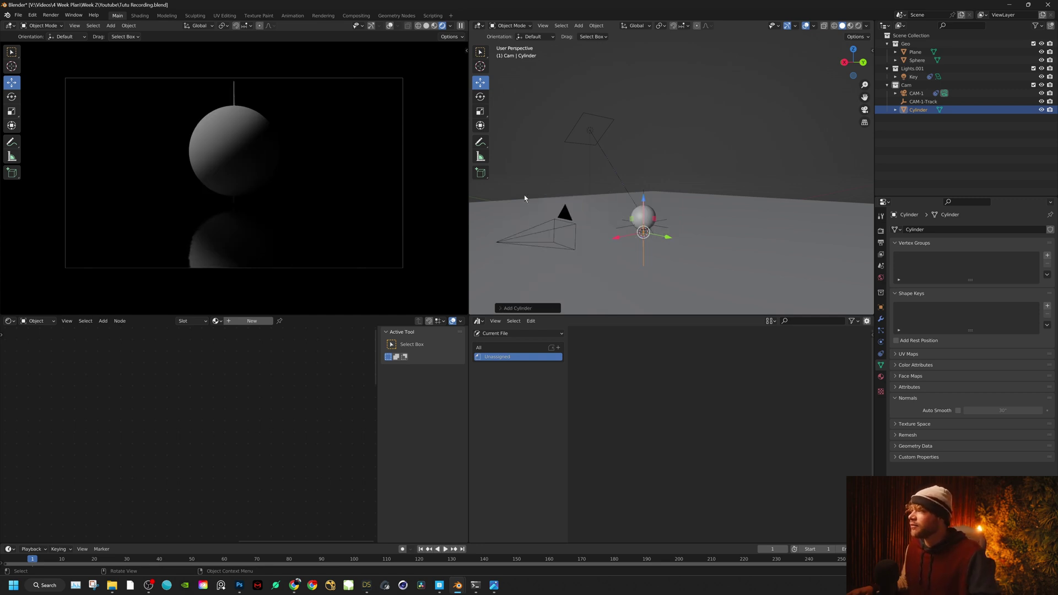
Step: Raise the cylinder along Z to about 2.19 m, above the sphere, and give it a new material
left_click_drag(641, 201, 642, 126)
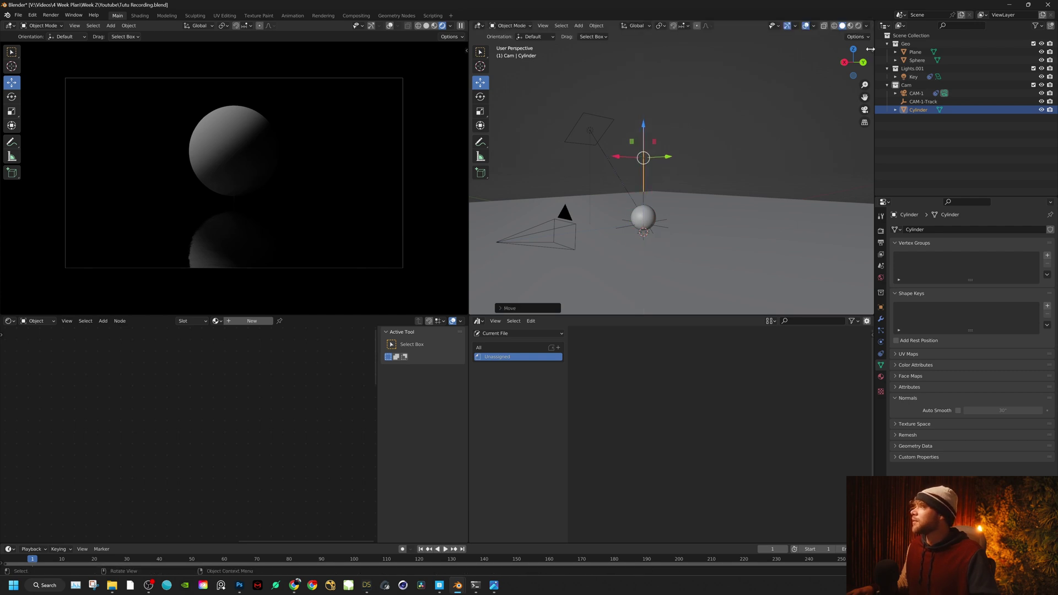
key("n")
left_click(252, 320)
middle_click_drag(171, 382, 255, 373)
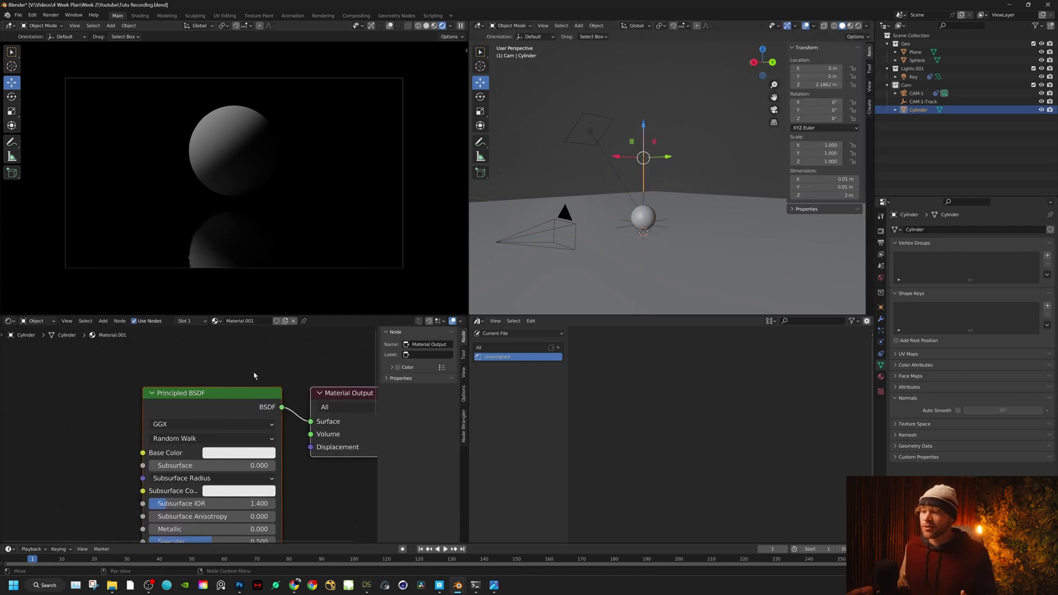
Step: Replace the cylinder's Principled BSDF with an Emission shader linked to the material output's Surface, at a strength of about 345.8
left_click(232, 396)
key("x")
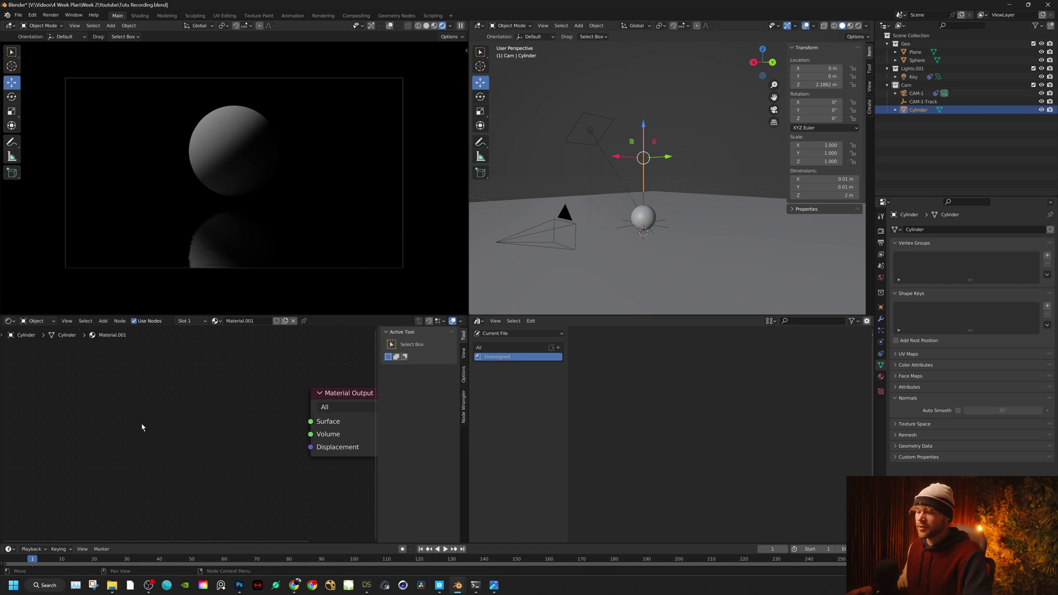
key("shift+a")
type("emm")
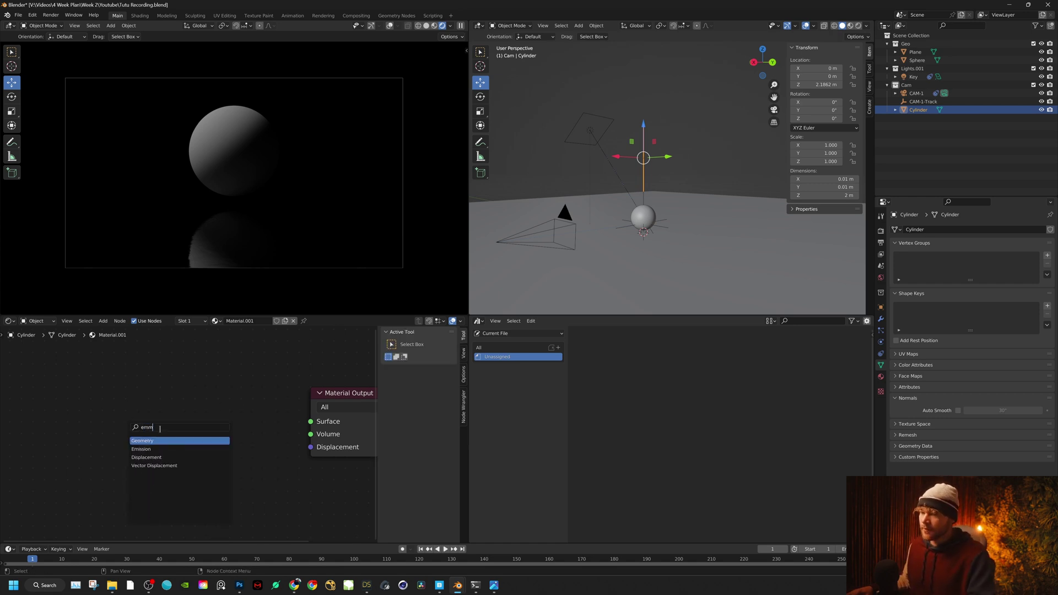
left_click(154, 450)
left_click(194, 408)
left_click_drag(191, 411, 310, 421)
scroll(265, 392, "down", 2)
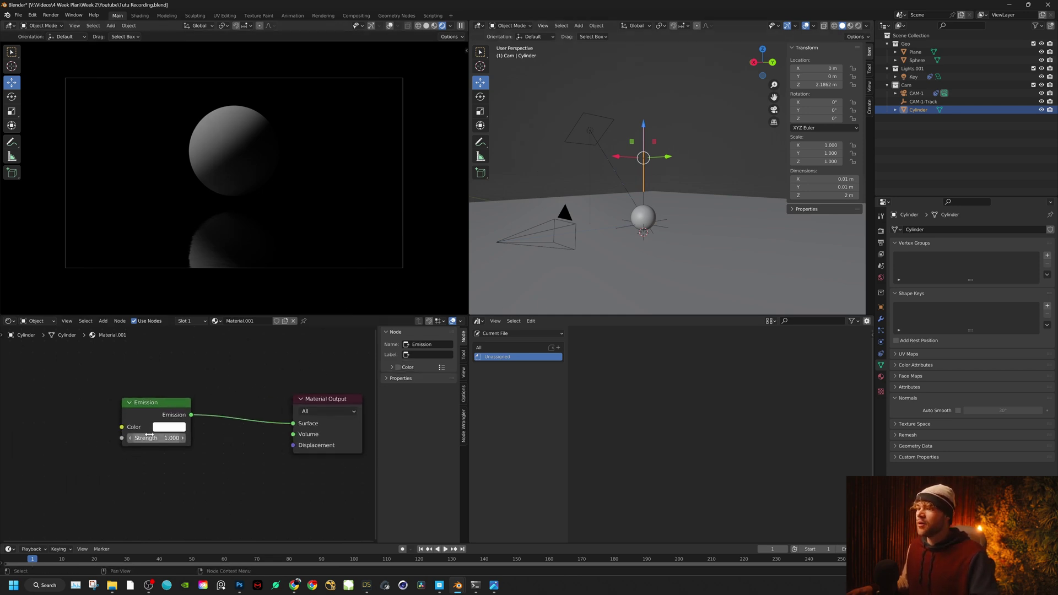
left_click_drag(149, 438, 265, 438)
Step: Rotate the cylinder 90° about X and position it above and slightly behind the sphere, at about X -0.32 m, Z 1.68 m
left_click_drag(644, 124, 570, 220)
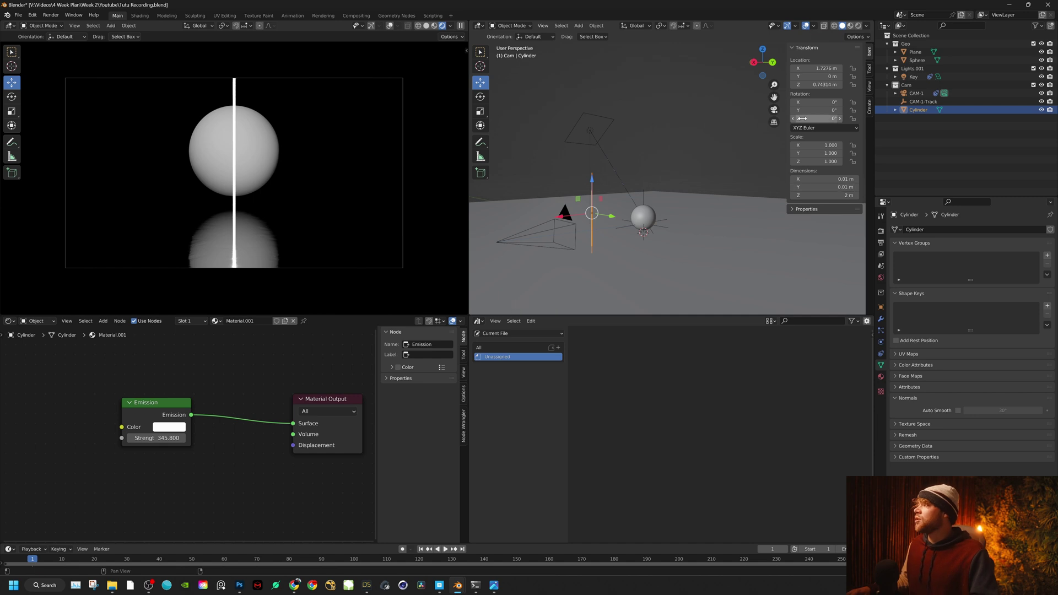
left_click_drag(817, 102, 871, 102)
left_click(817, 102)
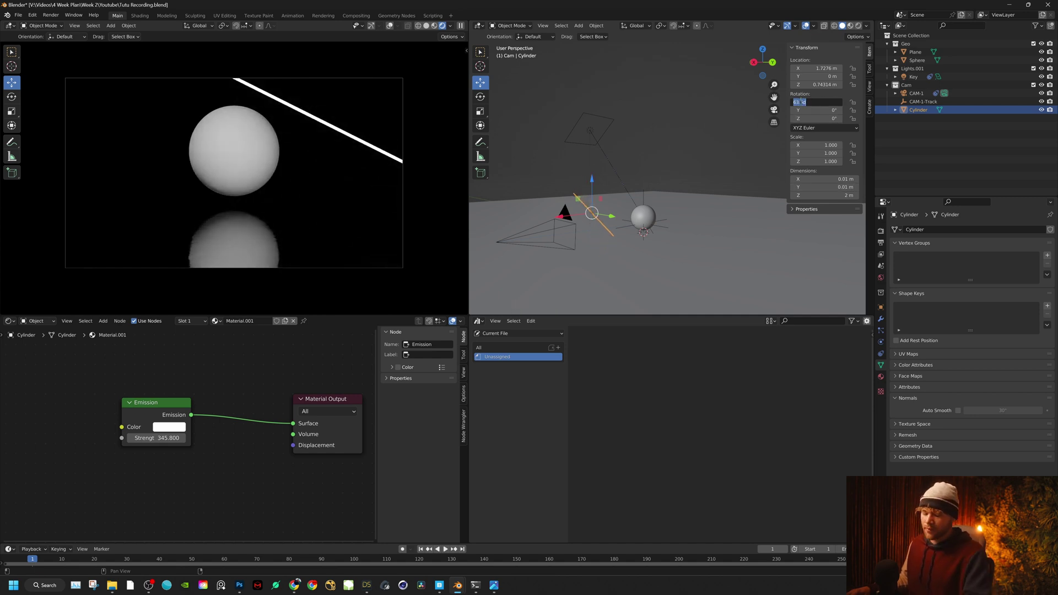
type("90")
key("Return")
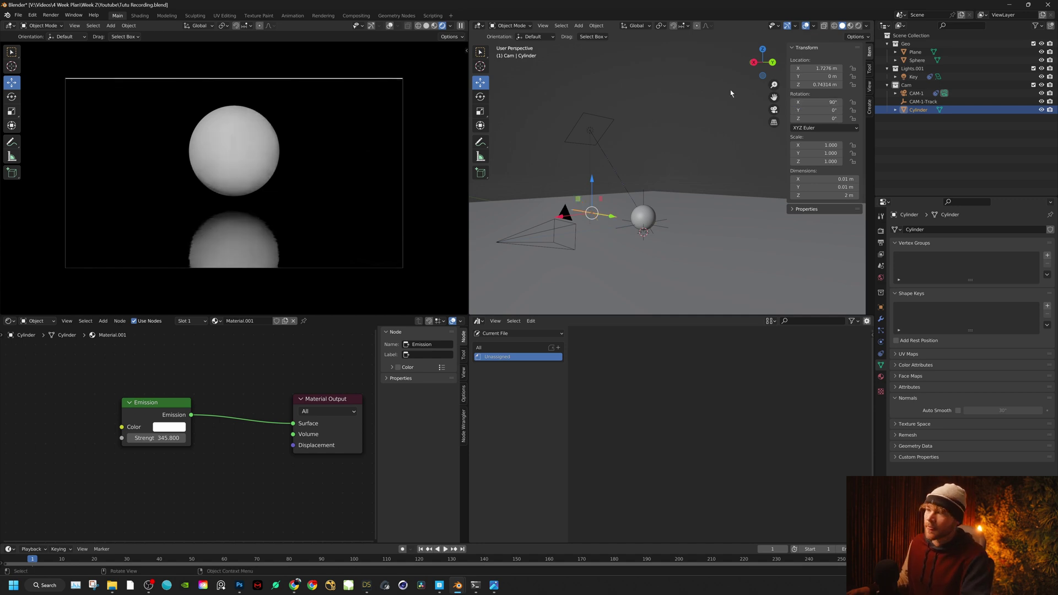
left_click_drag(595, 180, 598, 234)
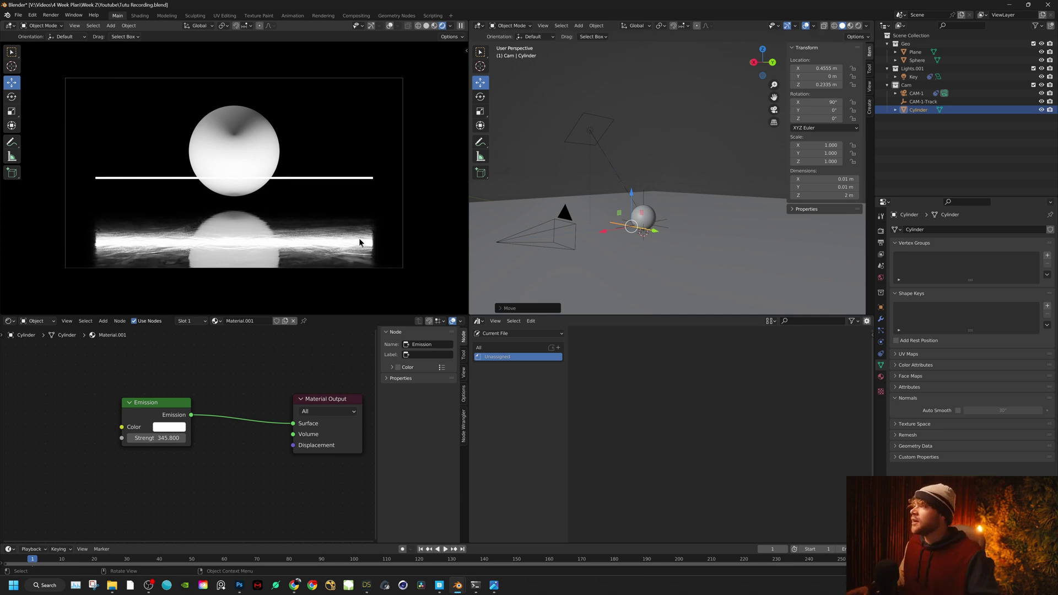
mouse_move(632, 194)
left_mouse_down()
mouse_move(602, 181)
mouse_move(624, 177)
left_mouse_up()
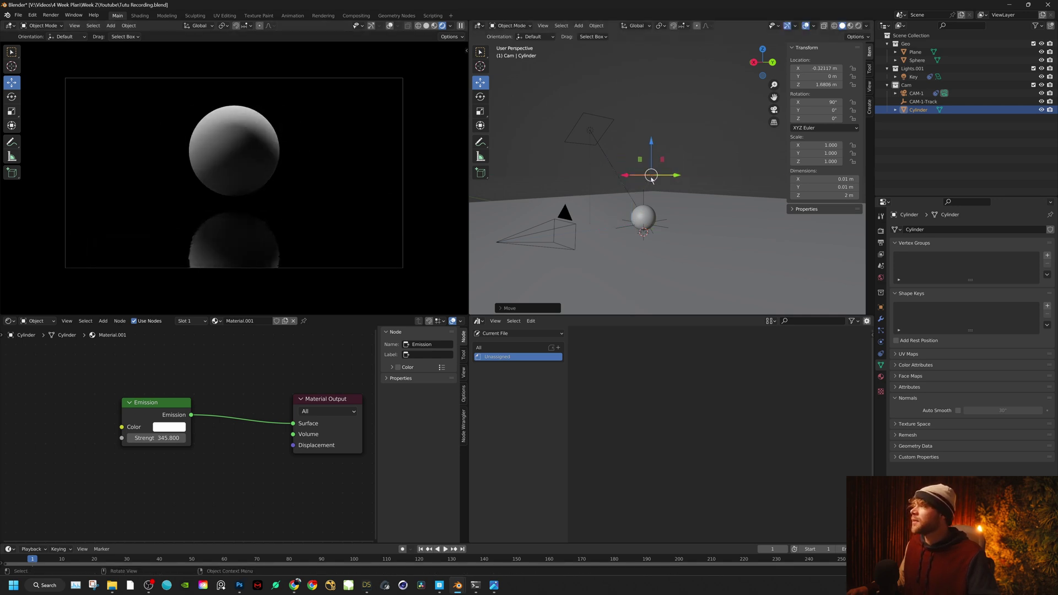
Step: Rename the cylinder to "Fill TOP" and move it into the Lights.001 collection
key("F2")
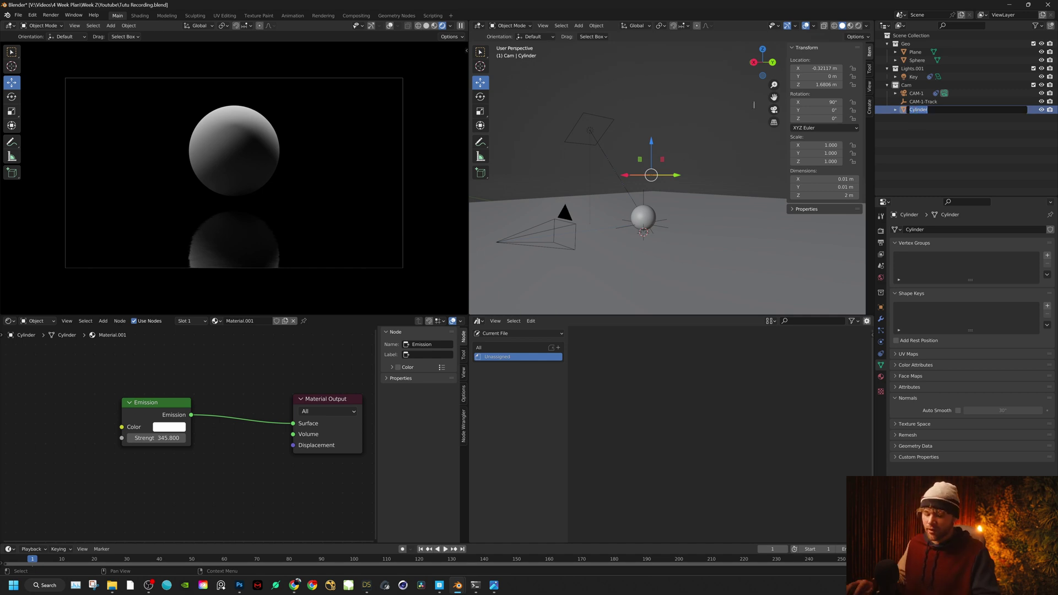
type("F")
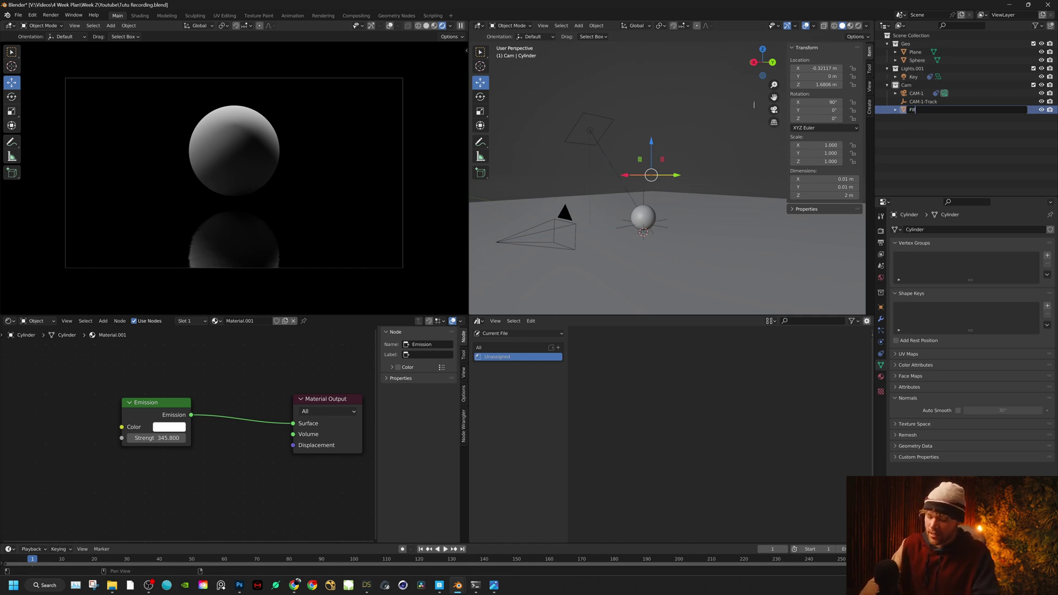
type("ill TOP")
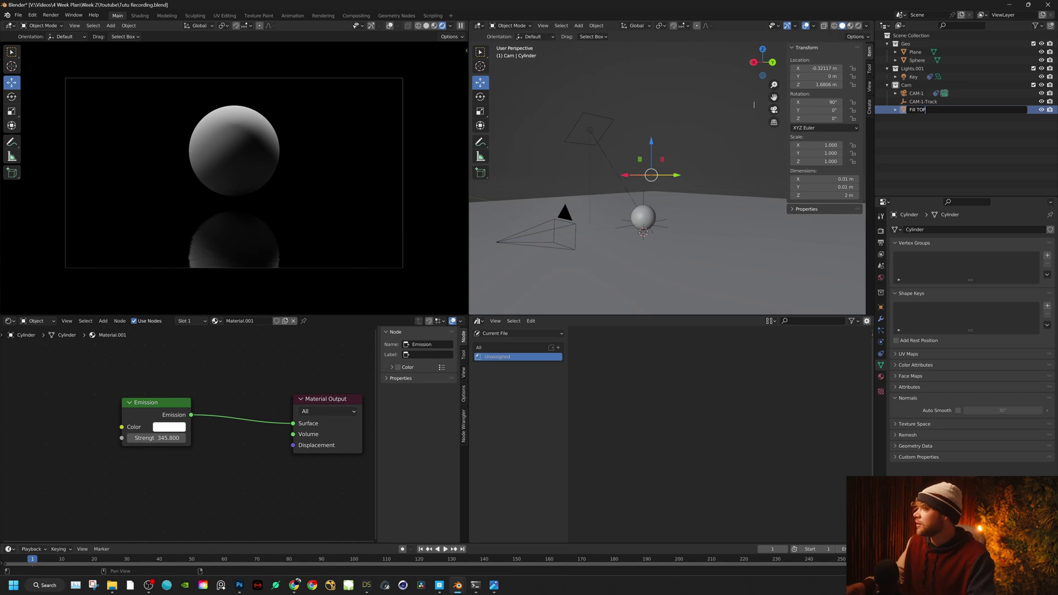
key("Return")
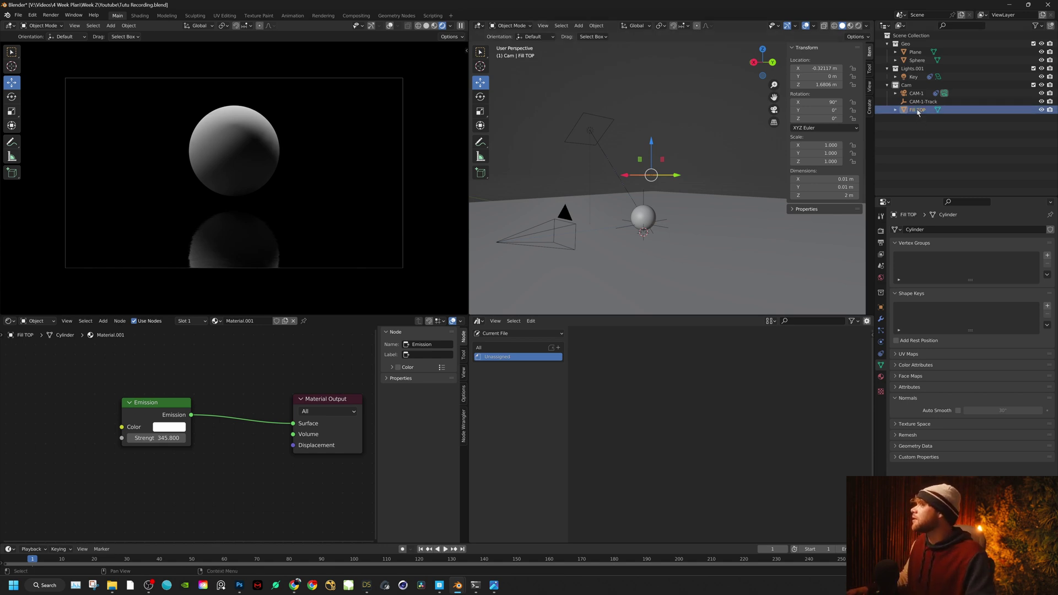
left_click_drag(918, 111, 911, 75)
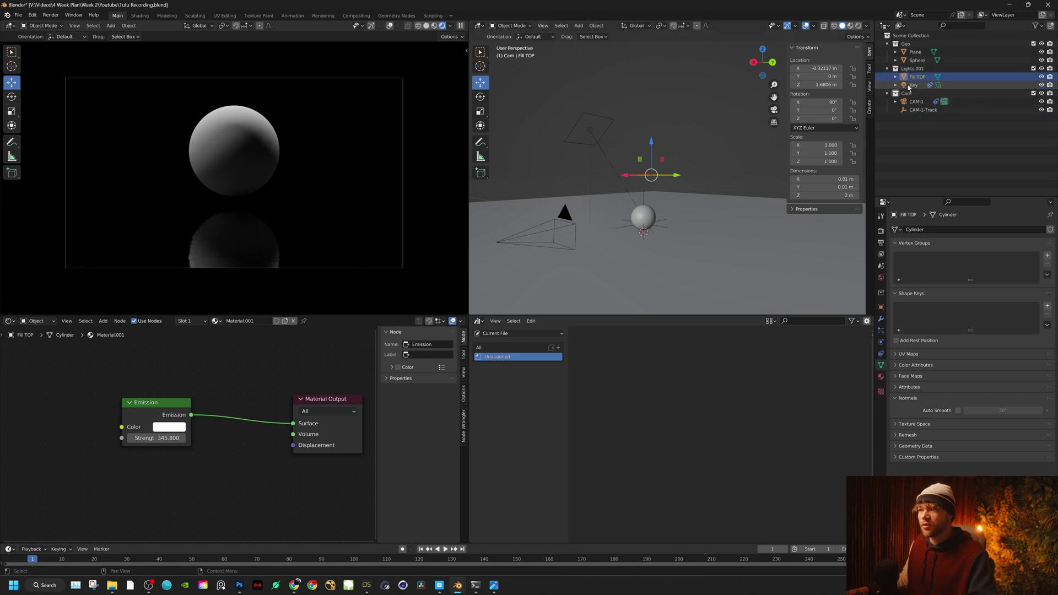
Step: Give the sphere a new material with a black base color
middle_click_drag(661, 132, 643, 223)
left_click(638, 226)
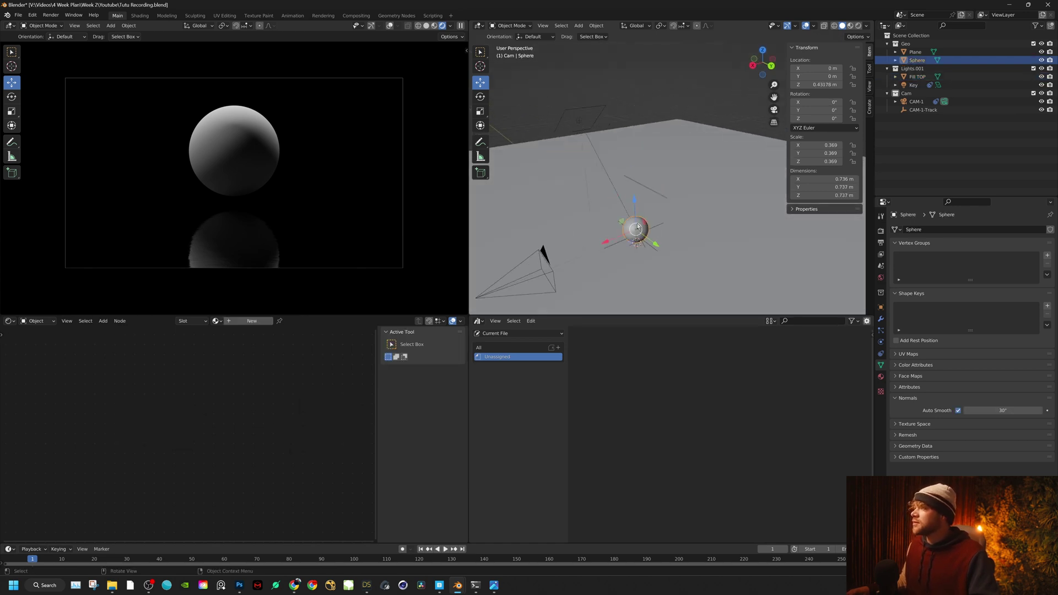
left_click(220, 320)
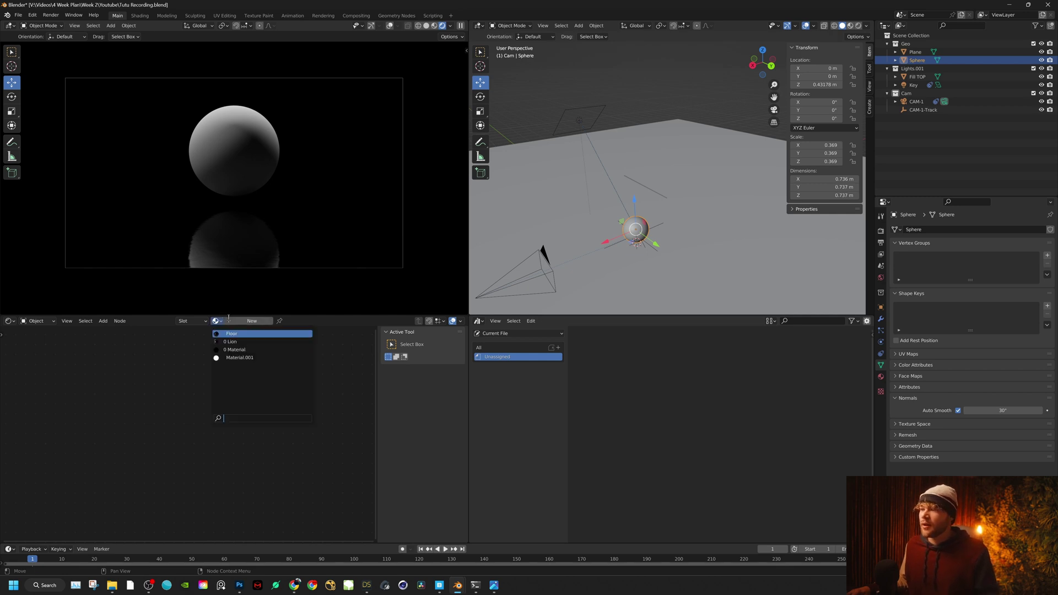
left_click(252, 321)
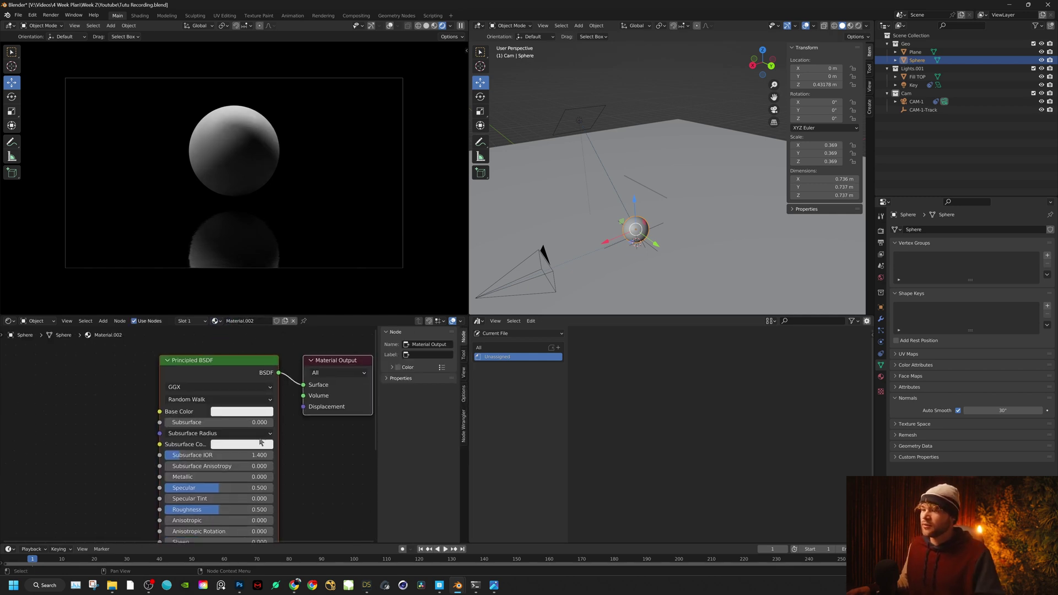
left_click(266, 412)
left_click(296, 341)
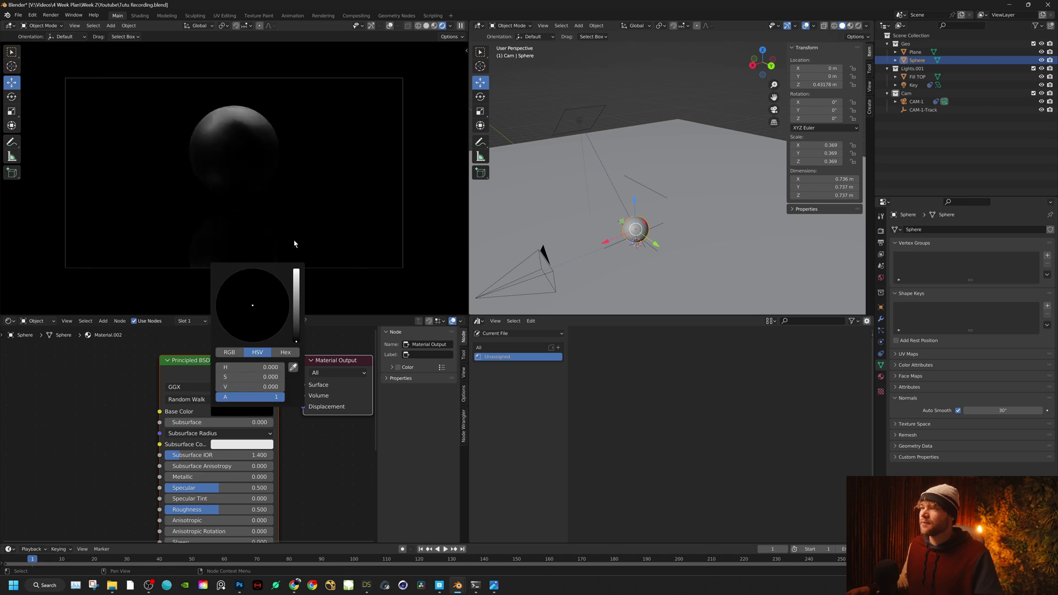
middle_click_drag(295, 452, 297, 404)
scroll(293, 402, "down", 2)
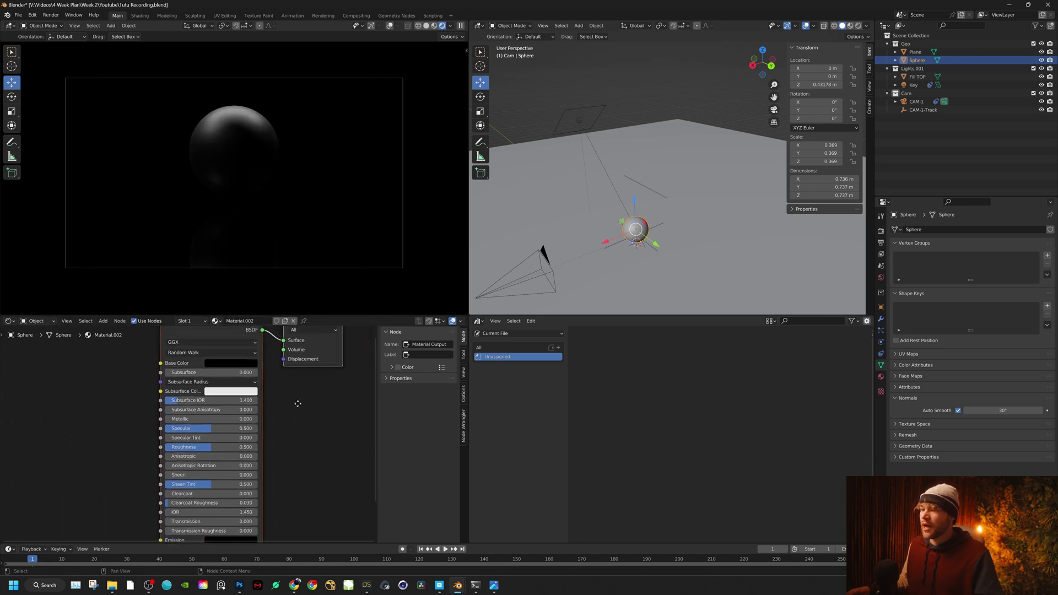
scroll(297, 403, "up", 1)
left_click_drag(261, 432, 229, 432)
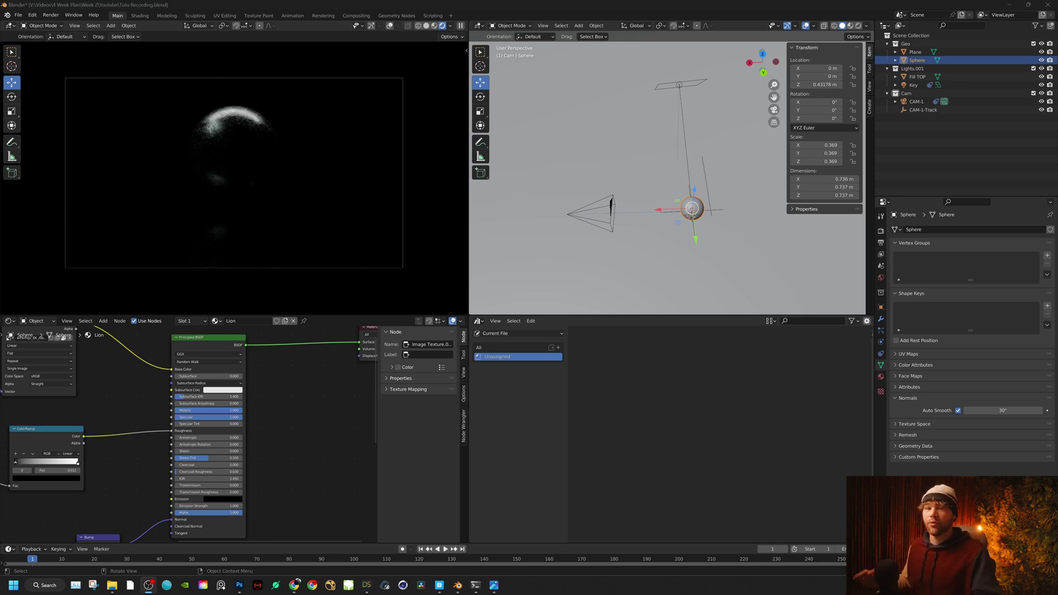
Step: Lower the Fill TOP cylinder along Z to about 1.28 m, closer to the sphere
middle_click_drag(690, 212, 750, 186)
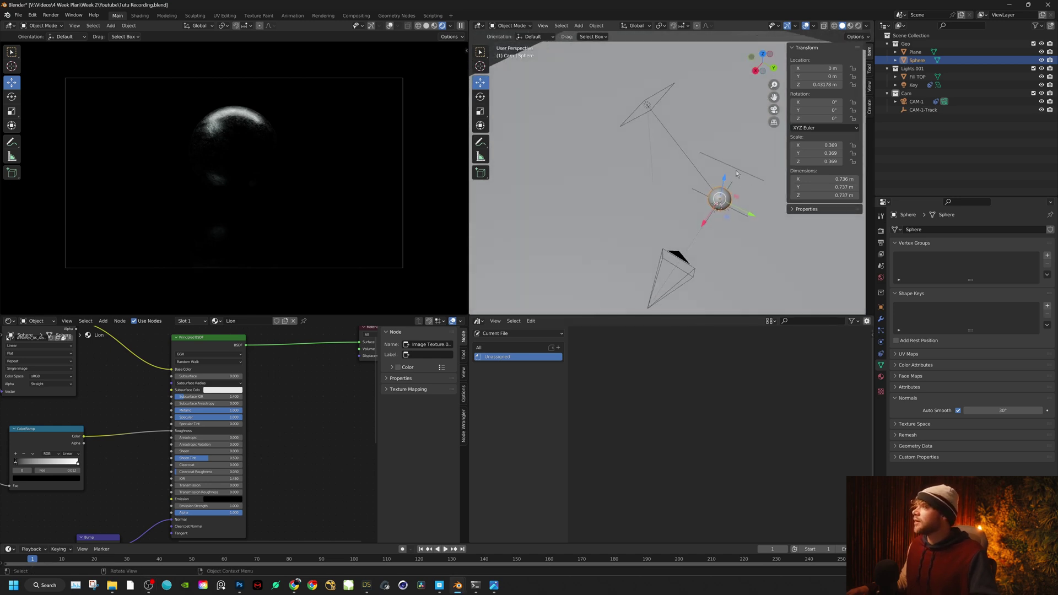
left_click(736, 171)
left_click(736, 171)
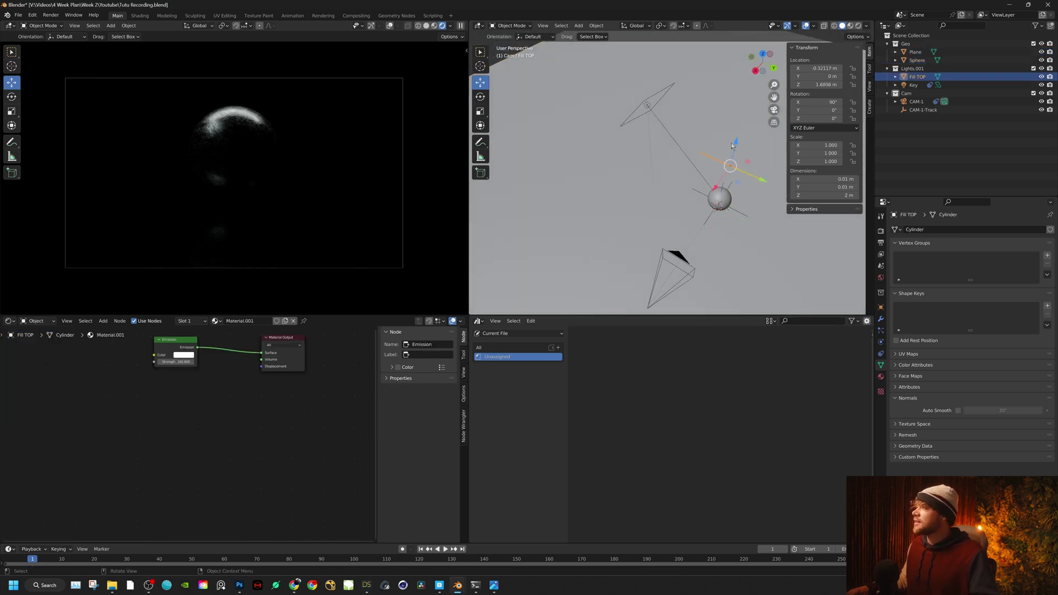
left_click_drag(733, 145, 731, 154)
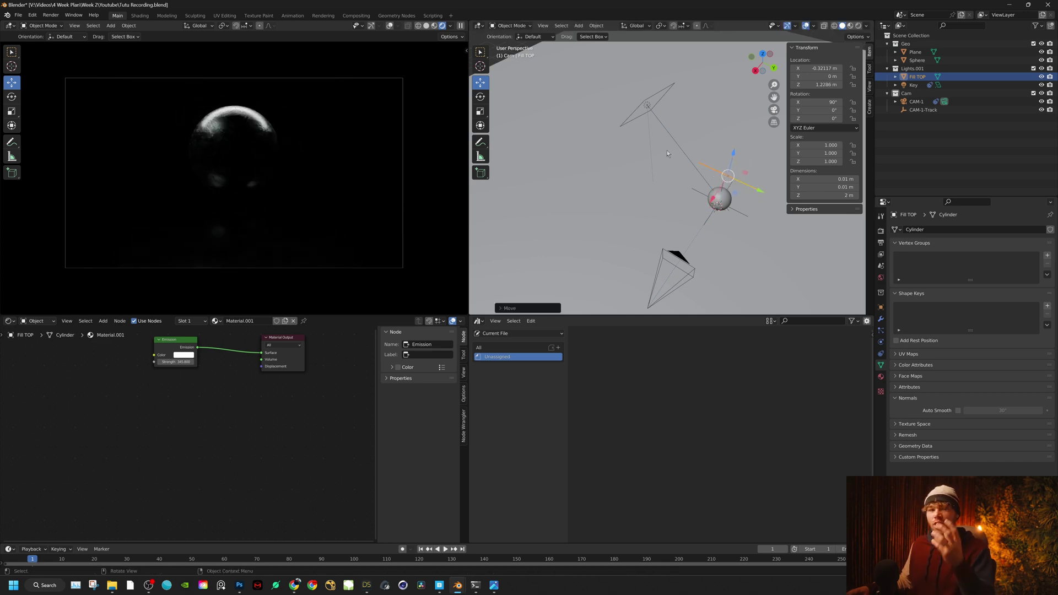
Step: Move the Key area light along X to about 1.01 m and scale it up to about 3.34
left_click(648, 104)
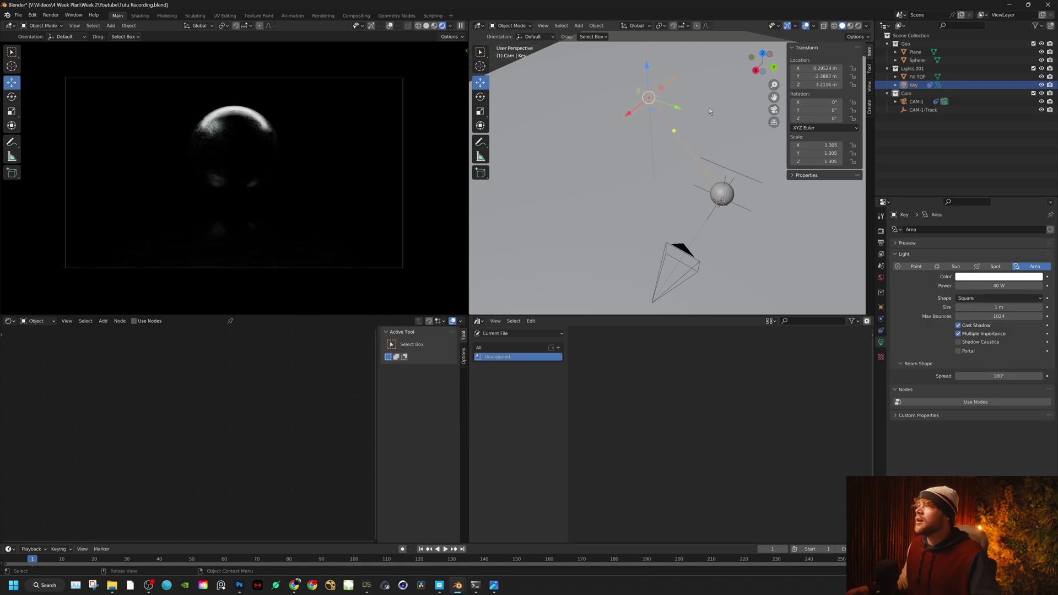
middle_click_drag(710, 111, 685, 100)
left_click_drag(579, 80, 554, 86)
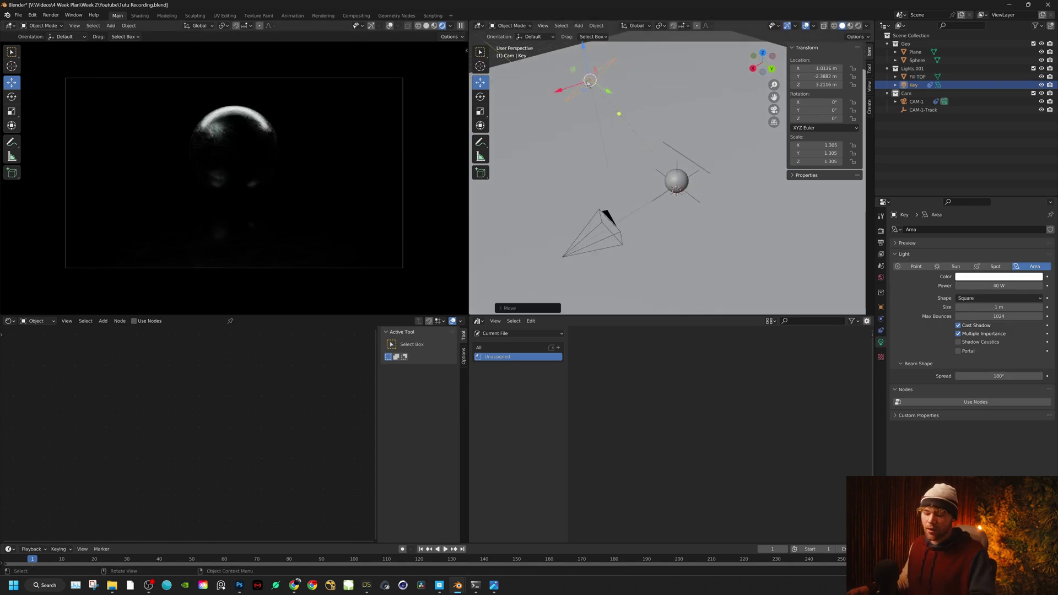
key("s")
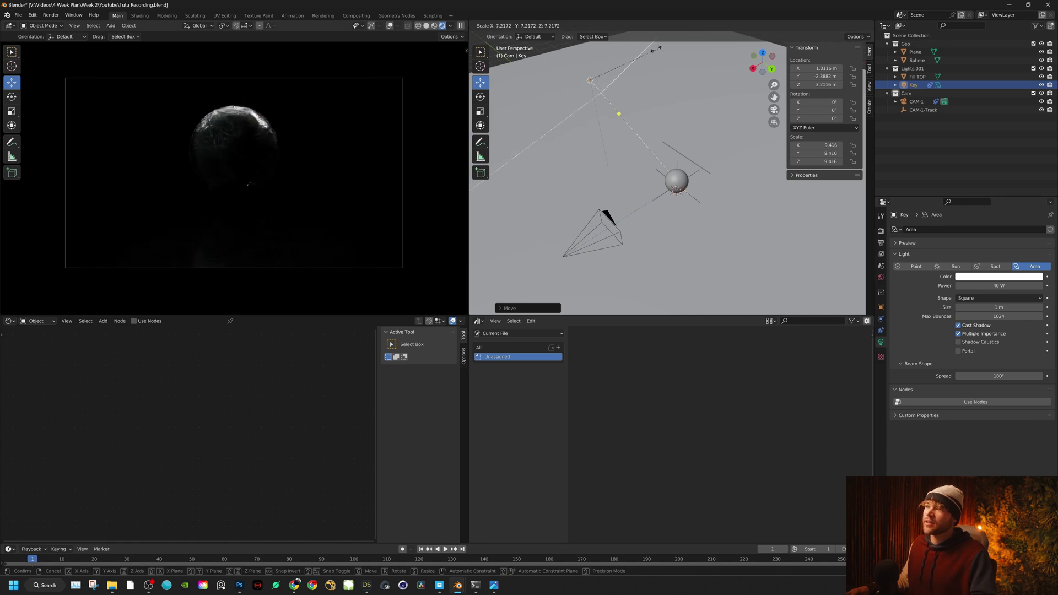
left_click(609, 55)
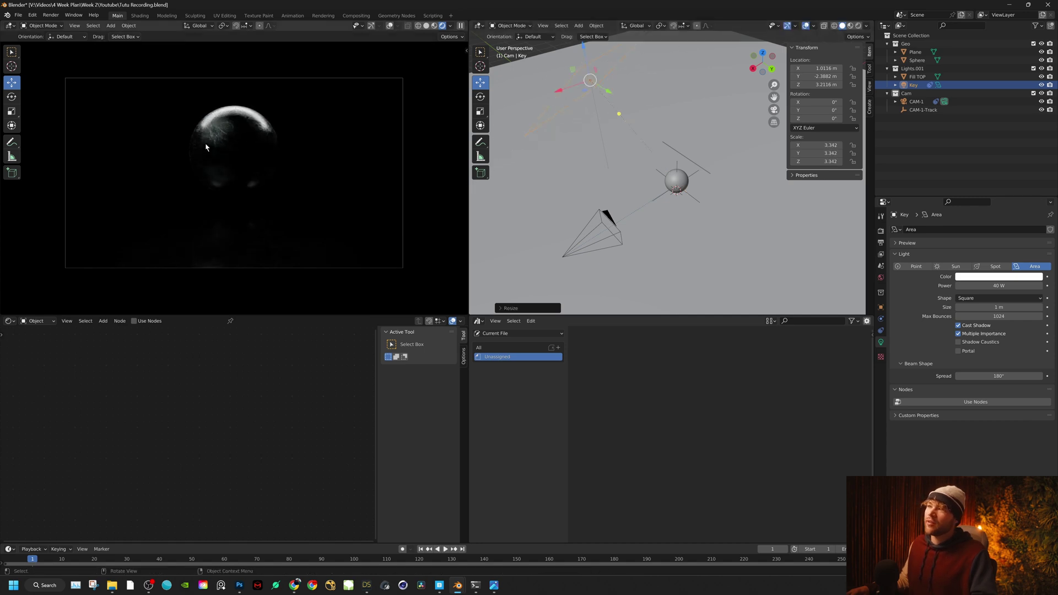
Step: Test the sphere's Lion material with the albedo texture unlinked and a black base color, and reconnect the texture to Base Color
left_click(223, 135)
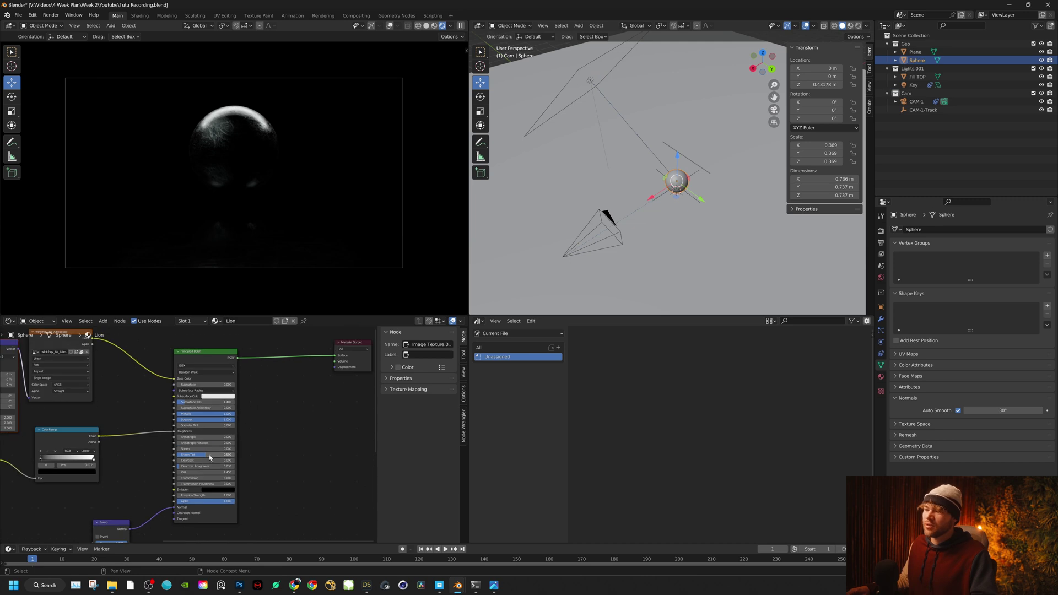
middle_click_drag(137, 445, 157, 424)
scroll(213, 368, "up", 1)
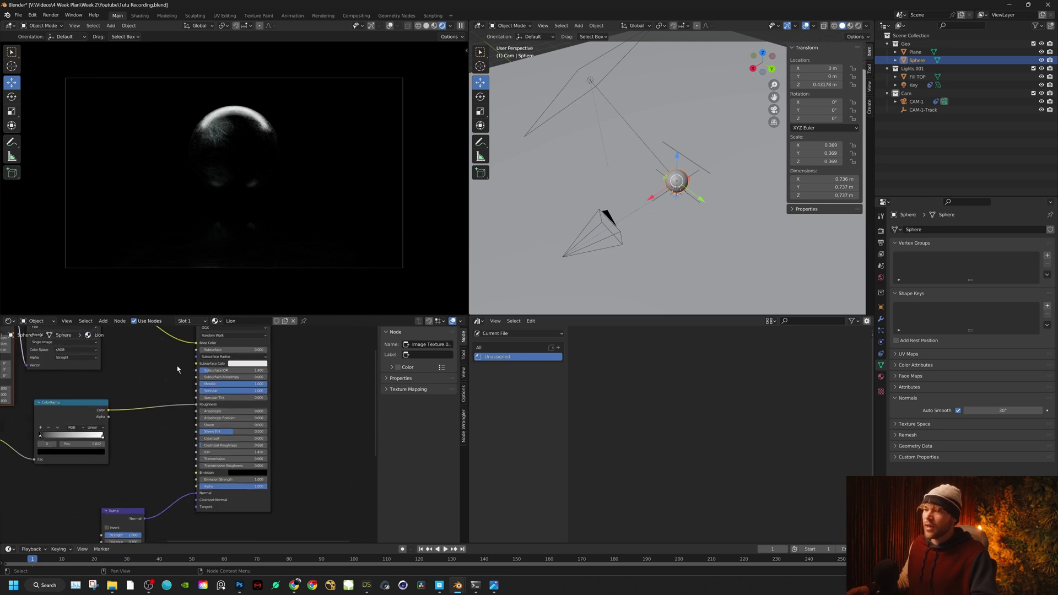
middle_click_drag(178, 366, 209, 420)
middle_click_drag(198, 484, 196, 432)
middle_click_drag(202, 380, 196, 444)
scroll(197, 444, "up", 3)
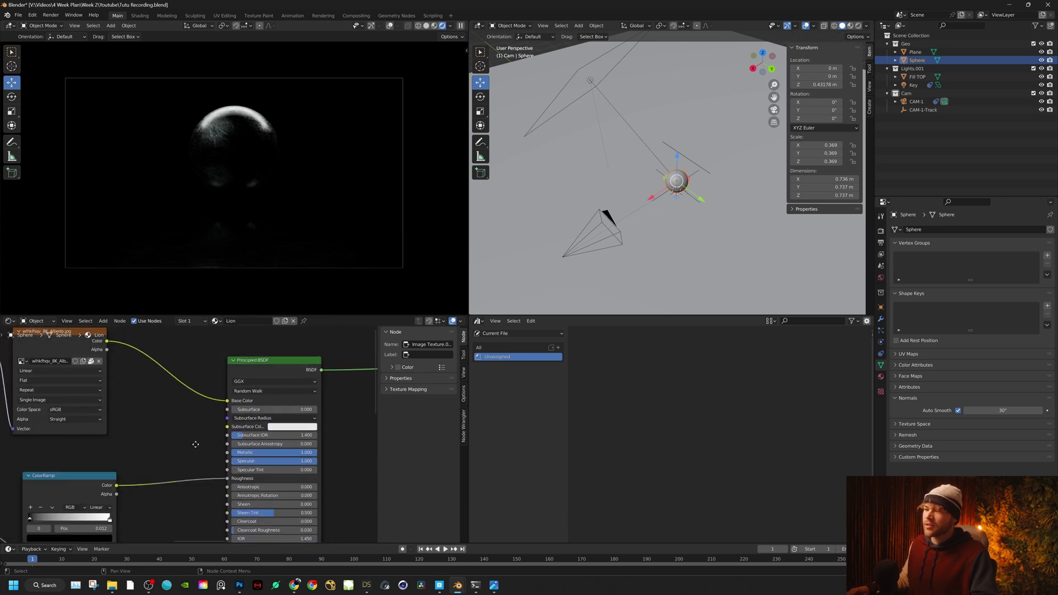
left_click_drag(228, 406, 187, 381)
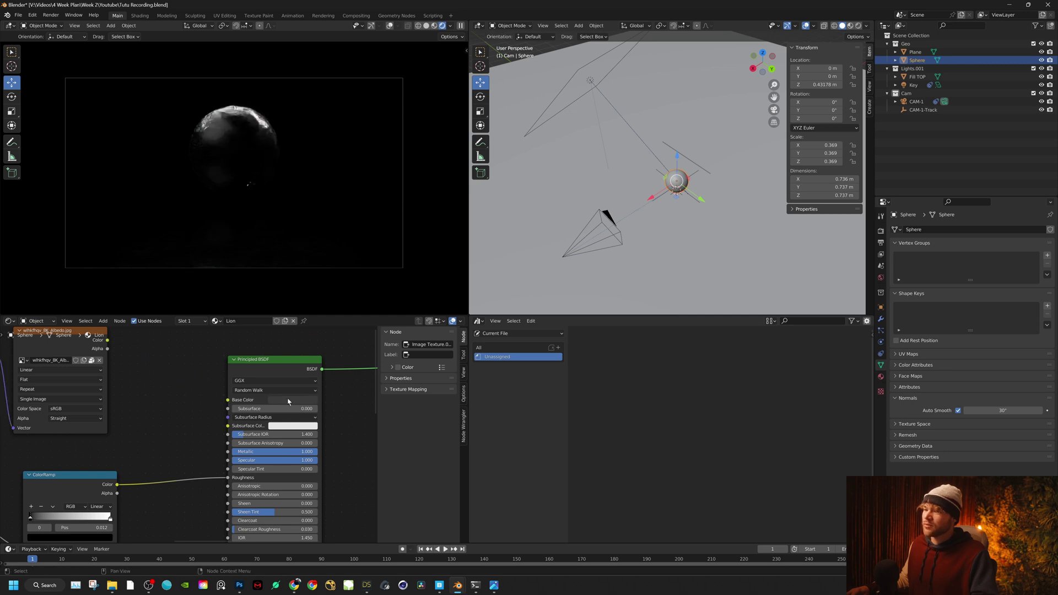
left_click(293, 400)
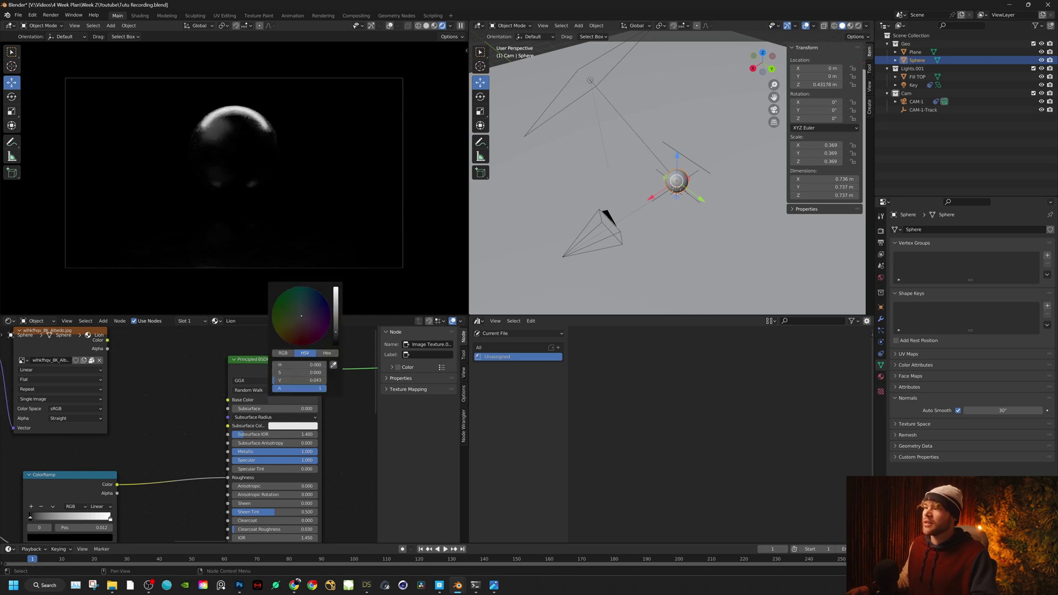
left_click_drag(336, 332, 334, 333)
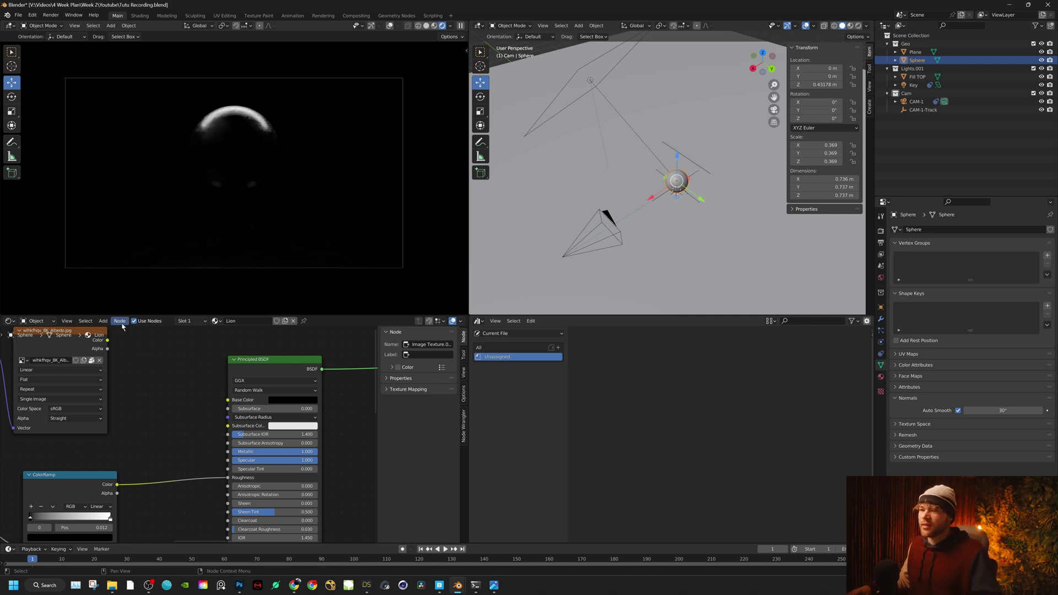
left_click_drag(107, 340, 182, 406)
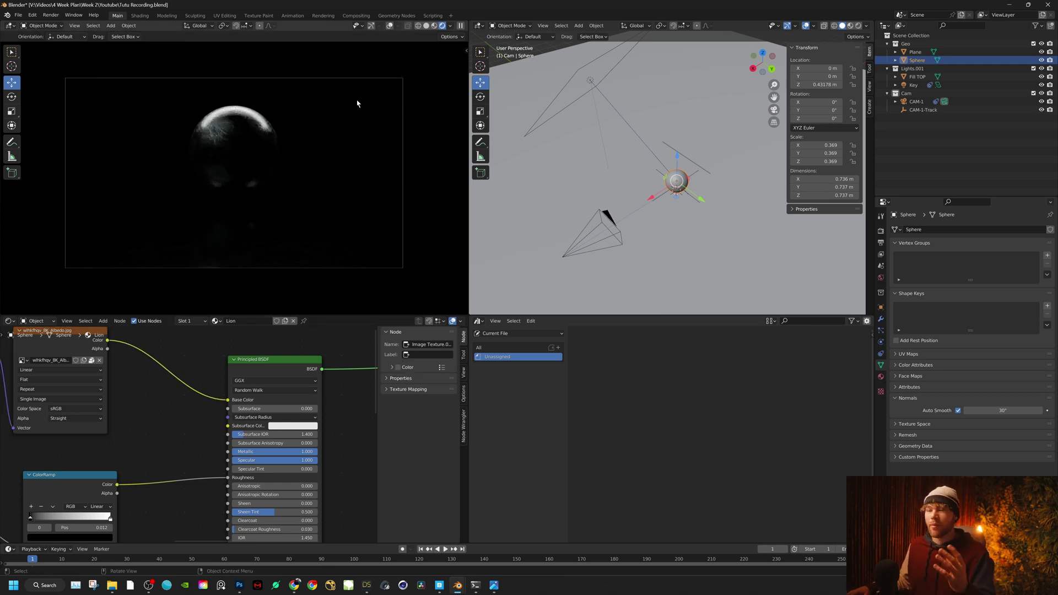
middle_click_drag(619, 161, 626, 163)
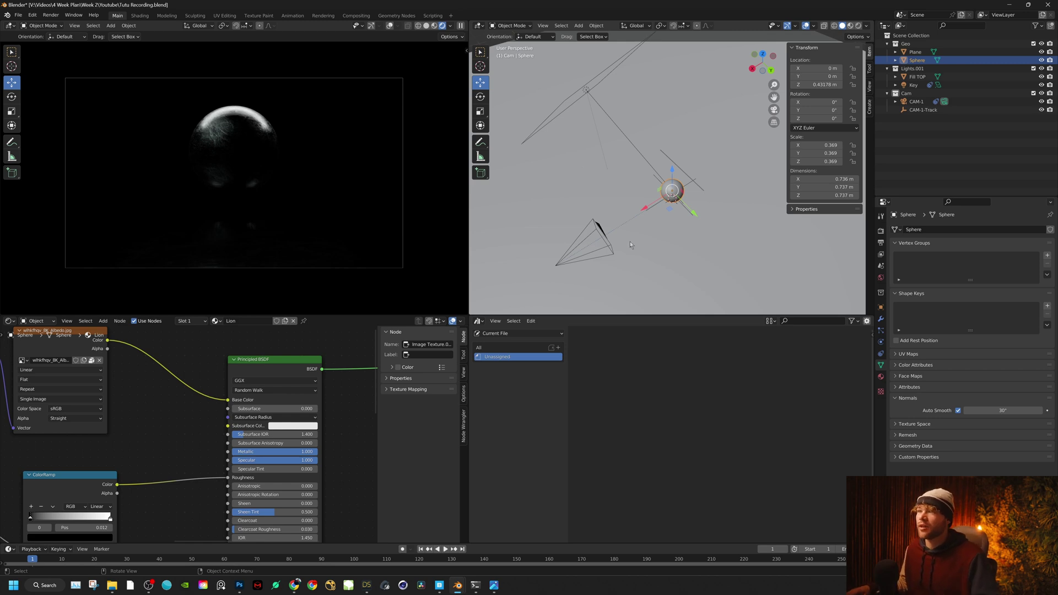
middle_click_drag(630, 245, 657, 196)
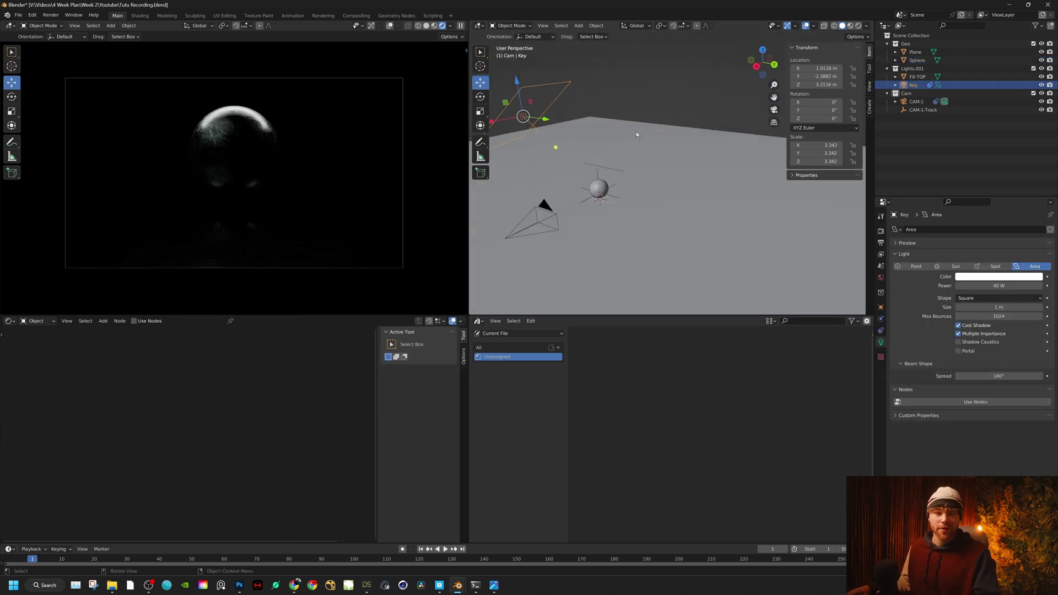
Step: Add an area light and place it behind the sphere at about -3.57 m in X and 0.88 m in Z
key("shift+a")
mouse_move(606, 173)
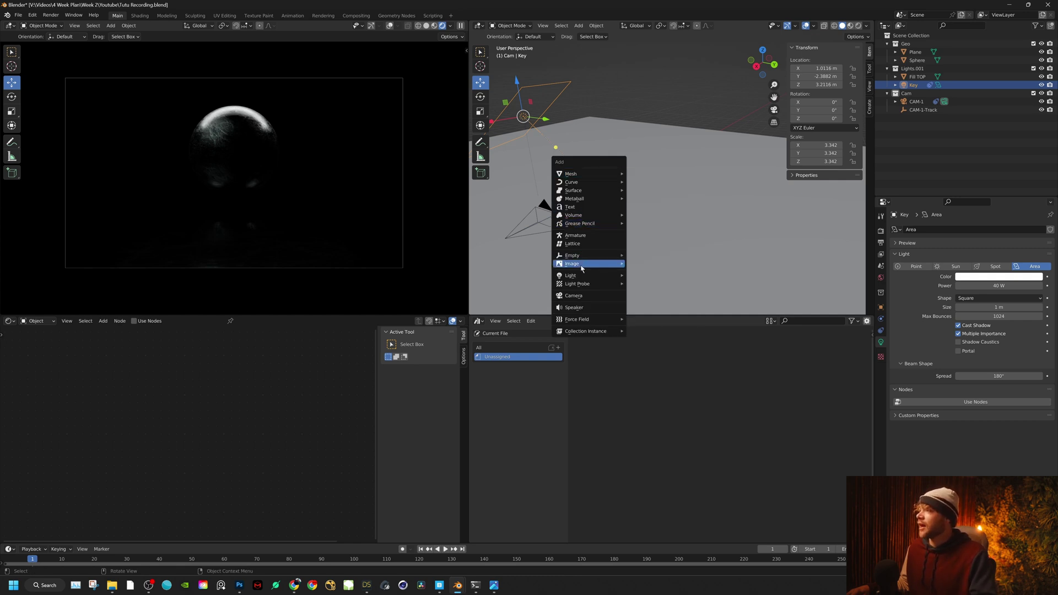
mouse_move(593, 276)
left_click(676, 302)
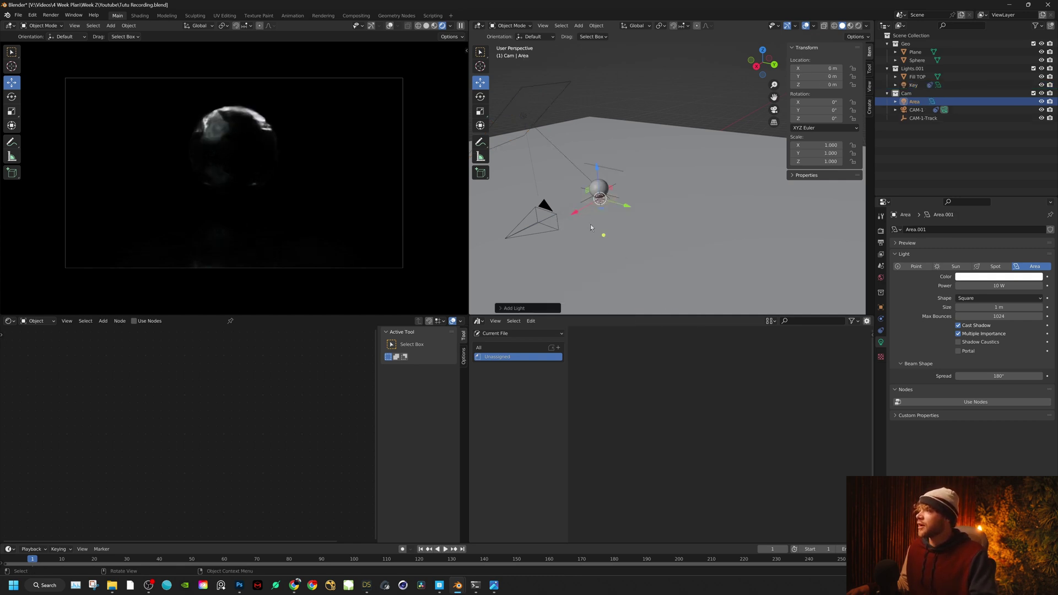
left_click_drag(576, 212, 625, 184)
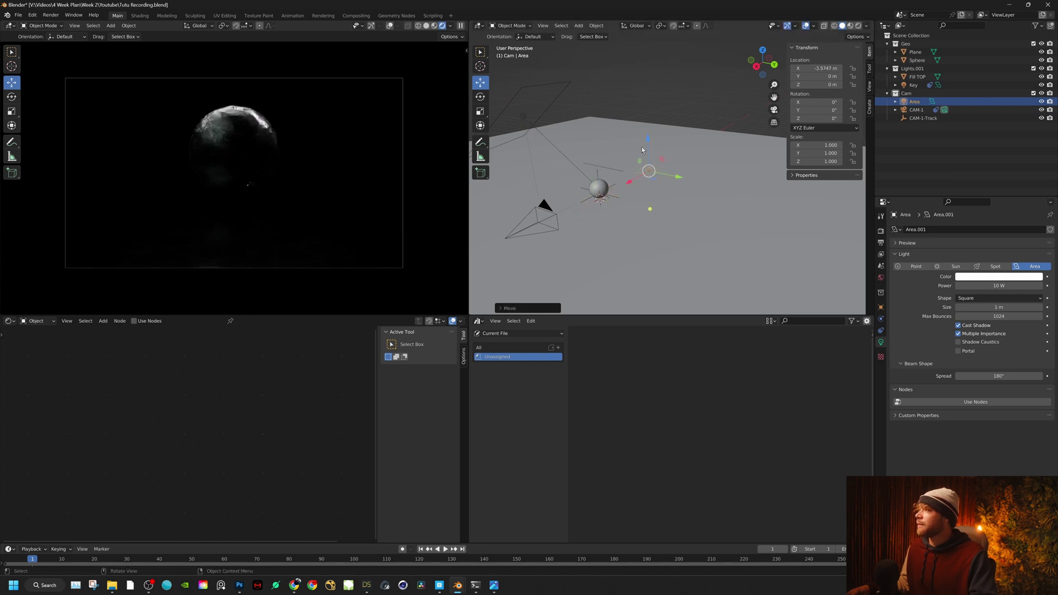
left_click_drag(648, 139, 648, 123)
Step: Give the new area light a Track To constraint with the Sphere as its target
left_click(881, 331)
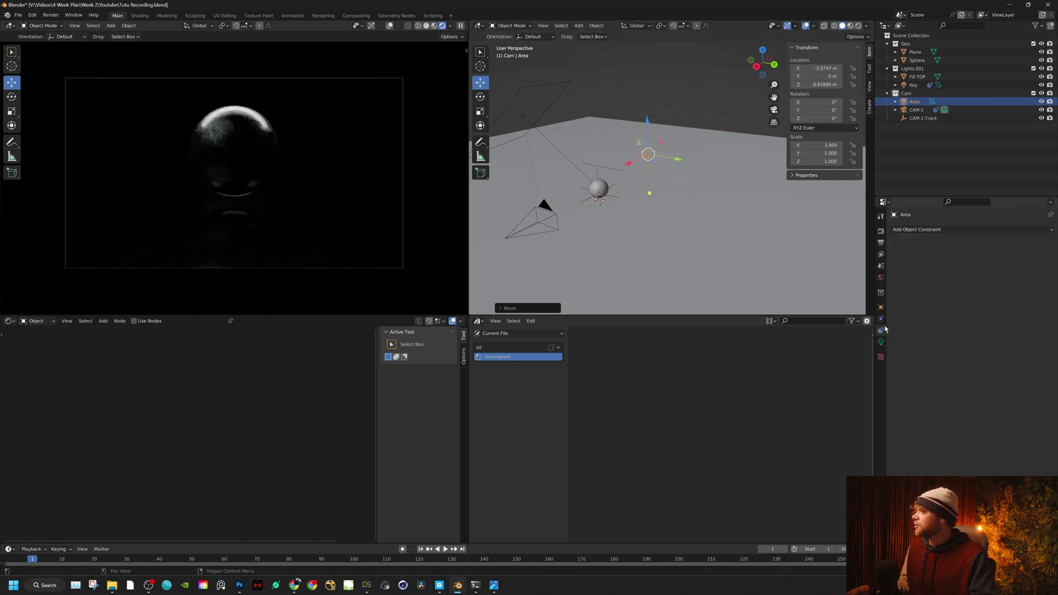
left_click(924, 229)
left_click(968, 290)
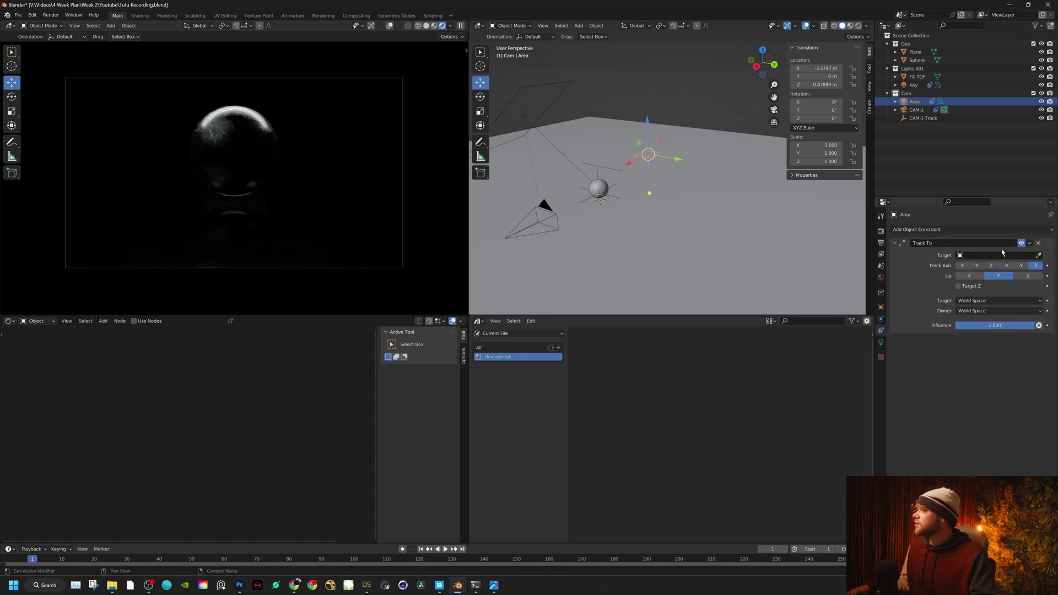
left_click(1040, 256)
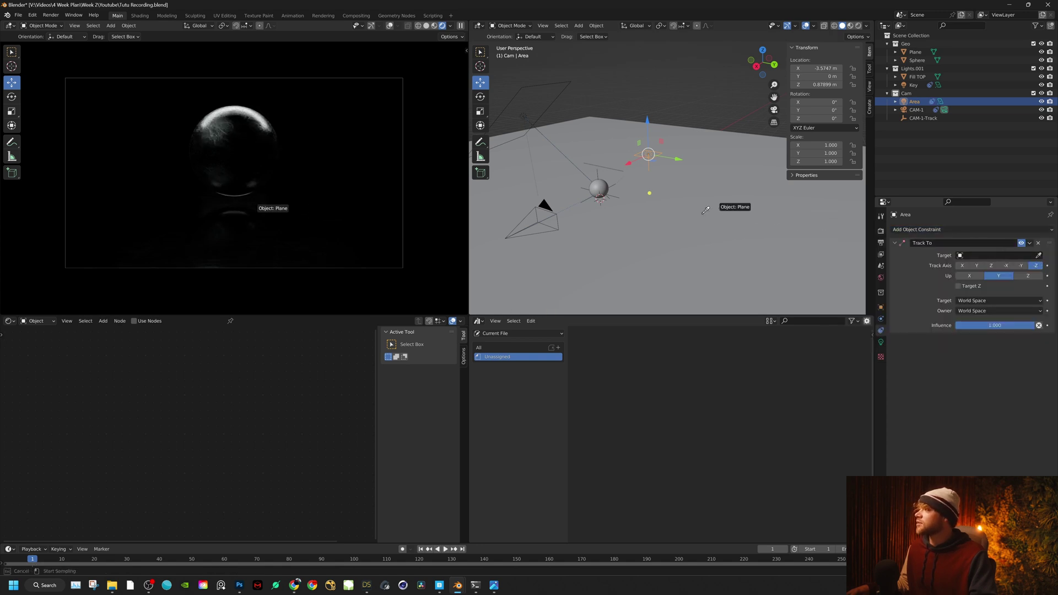
left_click(604, 181)
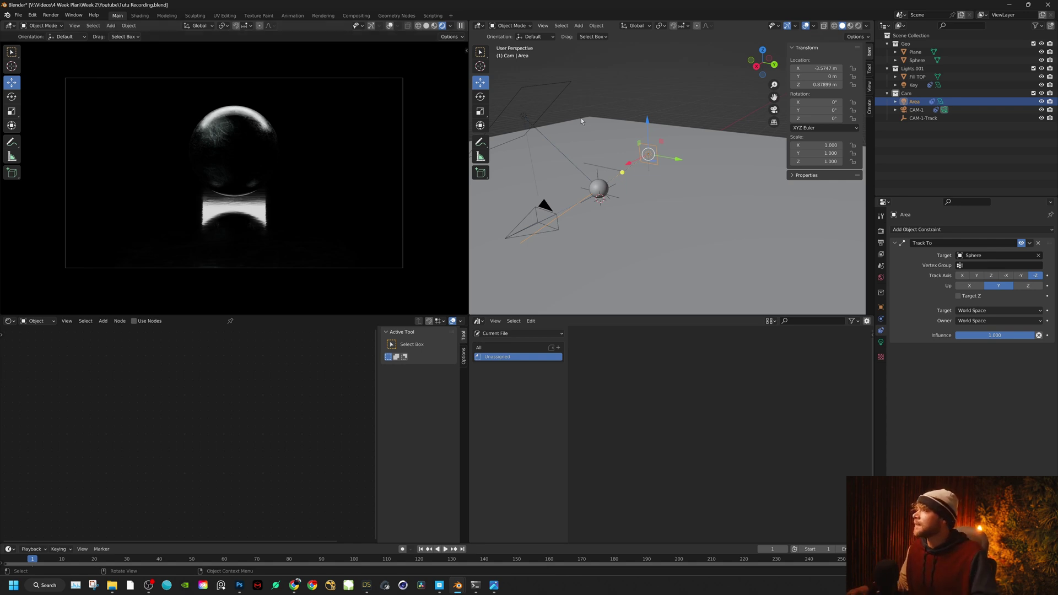
Step: Raise the area light to about 1.47 m and scale it along Z and Y into a wide, thin strip of about 3.12 by 0.31
left_click_drag(650, 120, 645, 106)
key("s")
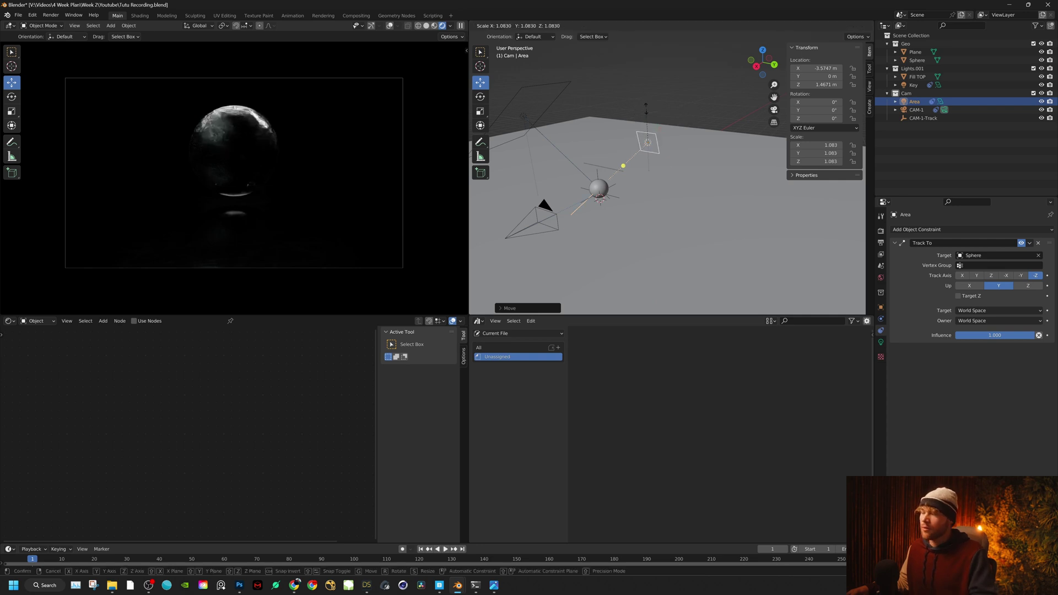
key("z")
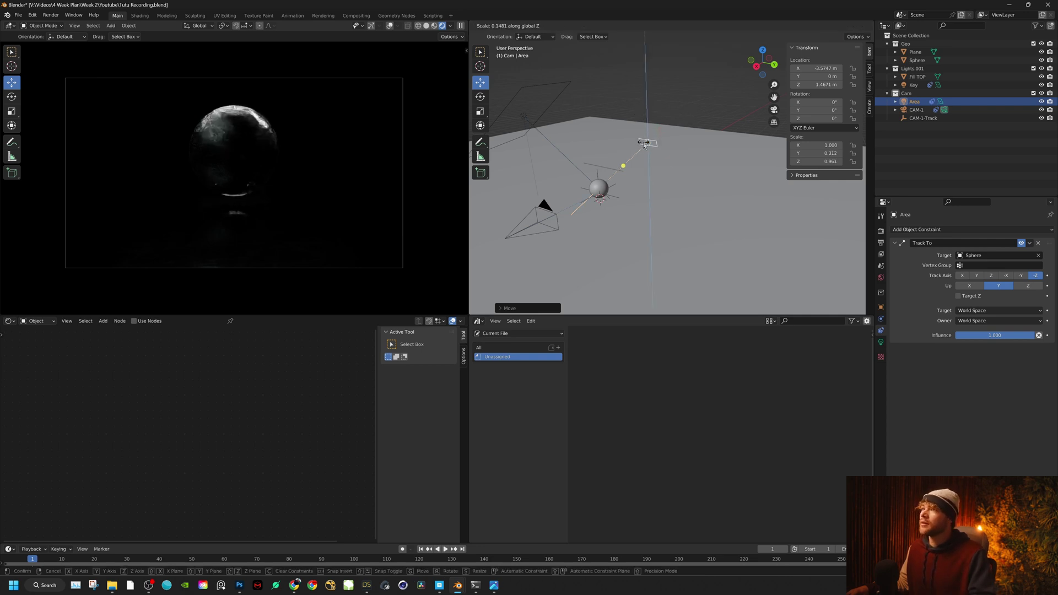
left_click(644, 144)
key("s")
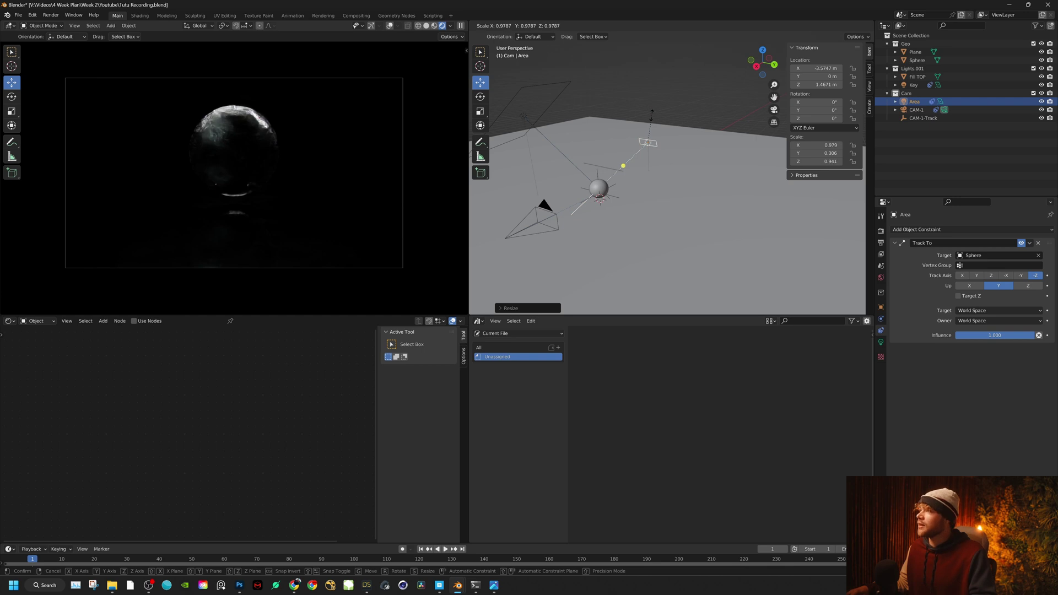
key("y")
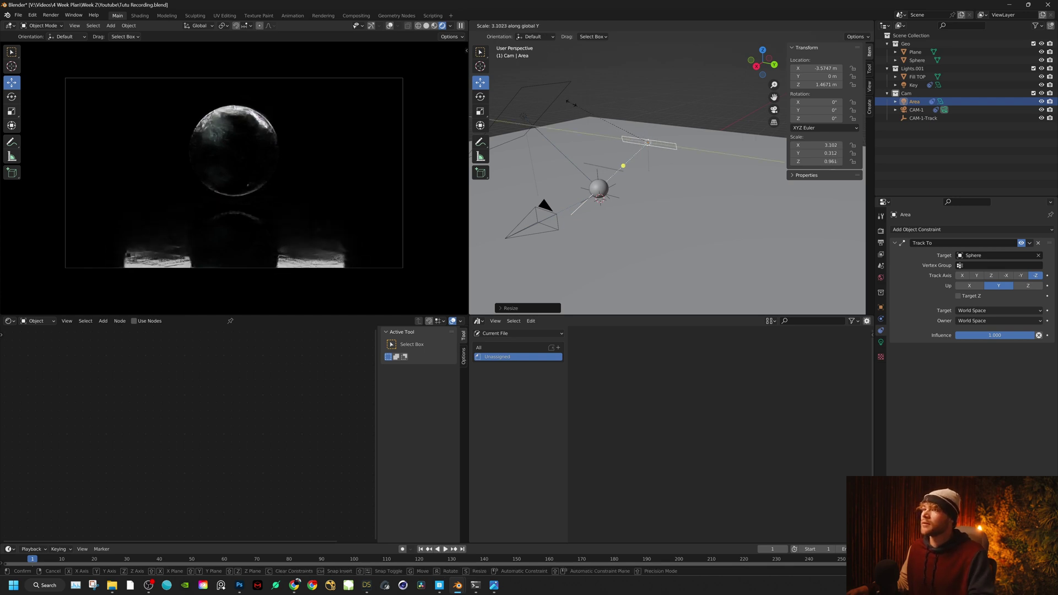
left_click(648, 143)
Step: Lower the strip light along Z to about 0.13 m so it sits just above the floor behind the sphere
key("g")
key("z")
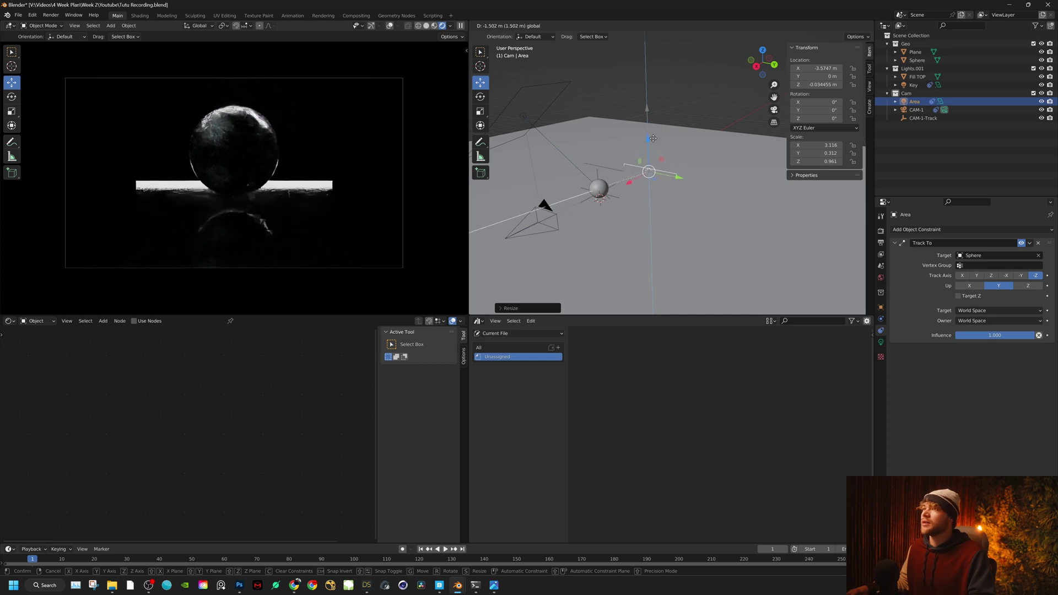
left_click(634, 137)
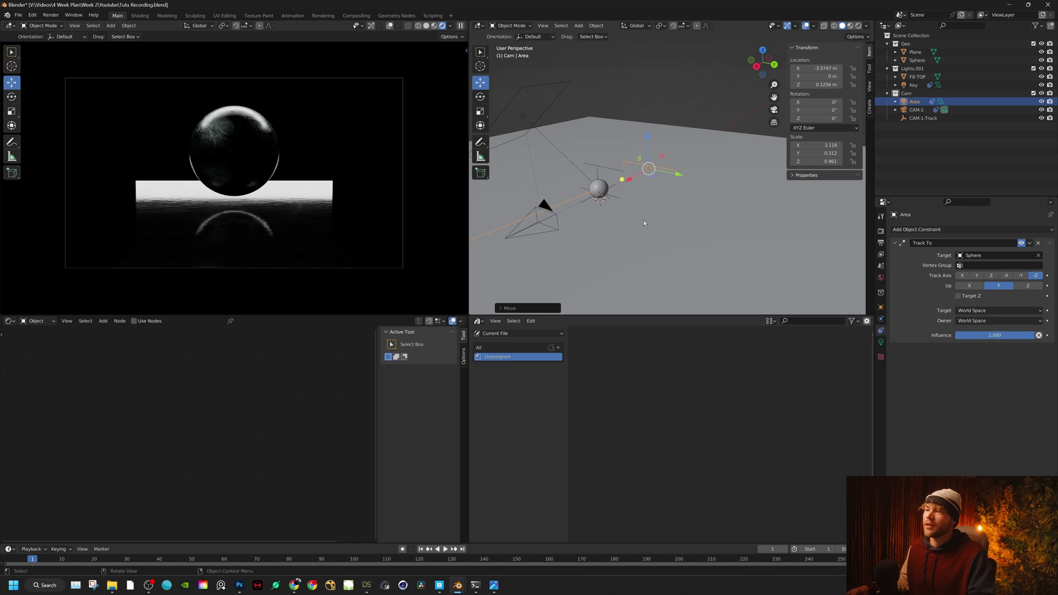
Step: Hide the floor plane in the viewport
left_click(739, 251)
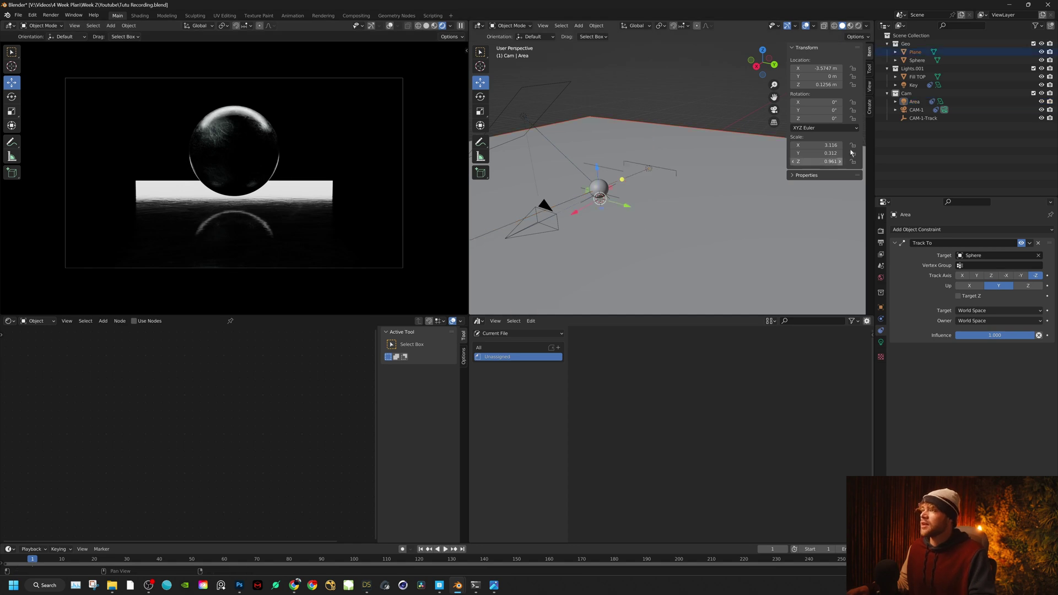
left_click(1042, 52)
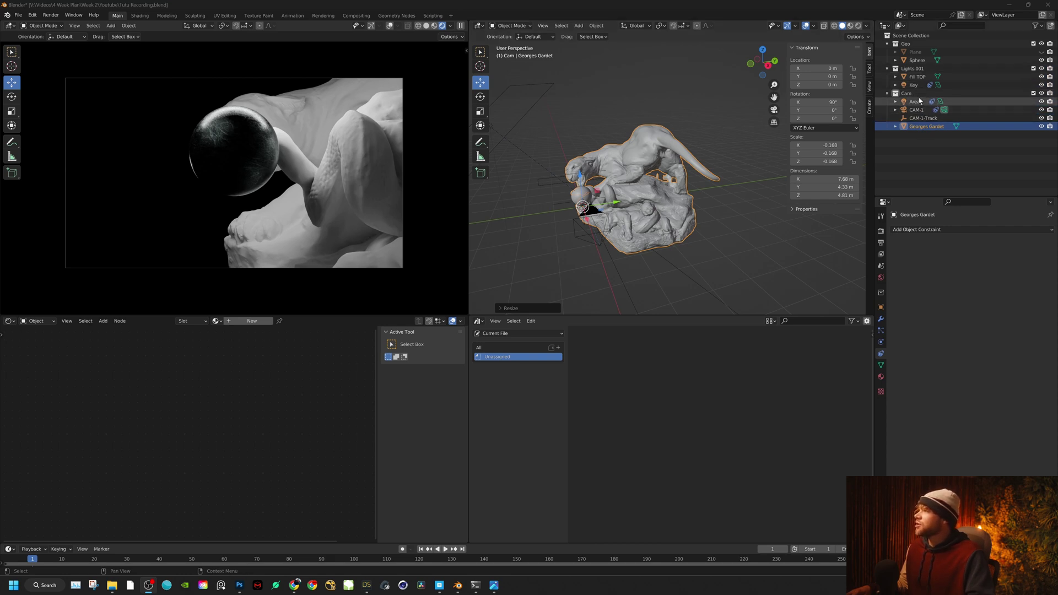
Step: Hide the sphere in the viewport and show the floor plane again
left_click(917, 60)
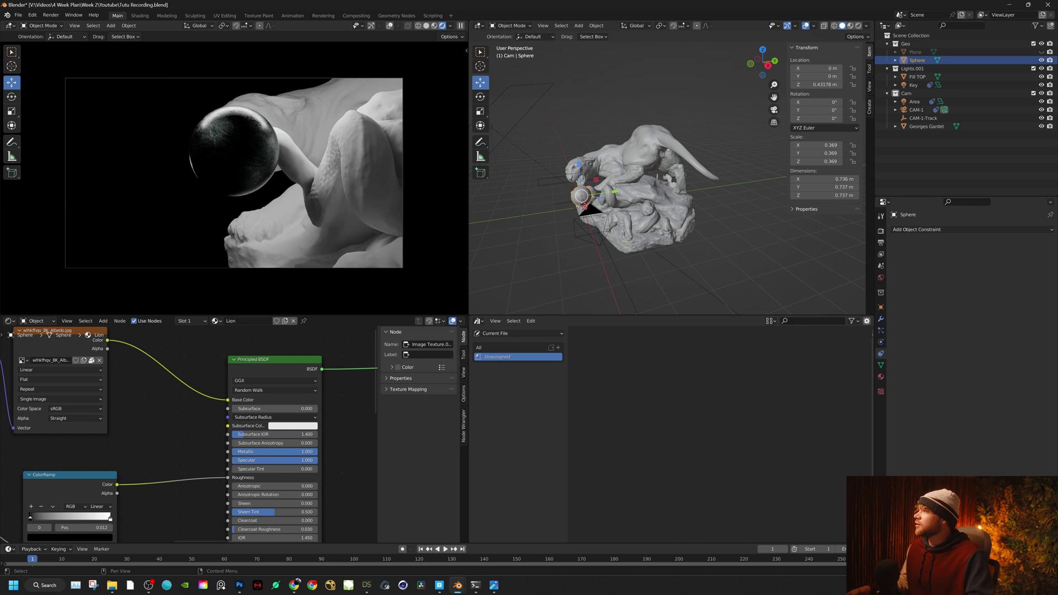
left_click(1043, 60)
left_click(1042, 52)
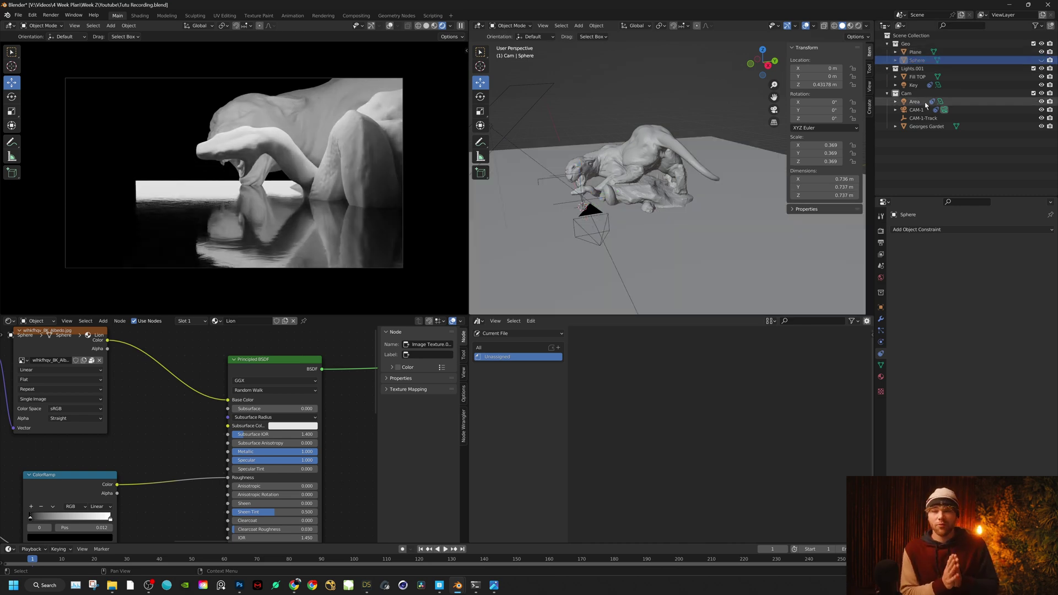
Step: Raise the statue along Z to about 1.25 m and set its origin with Geometry to Origin
left_click(629, 143)
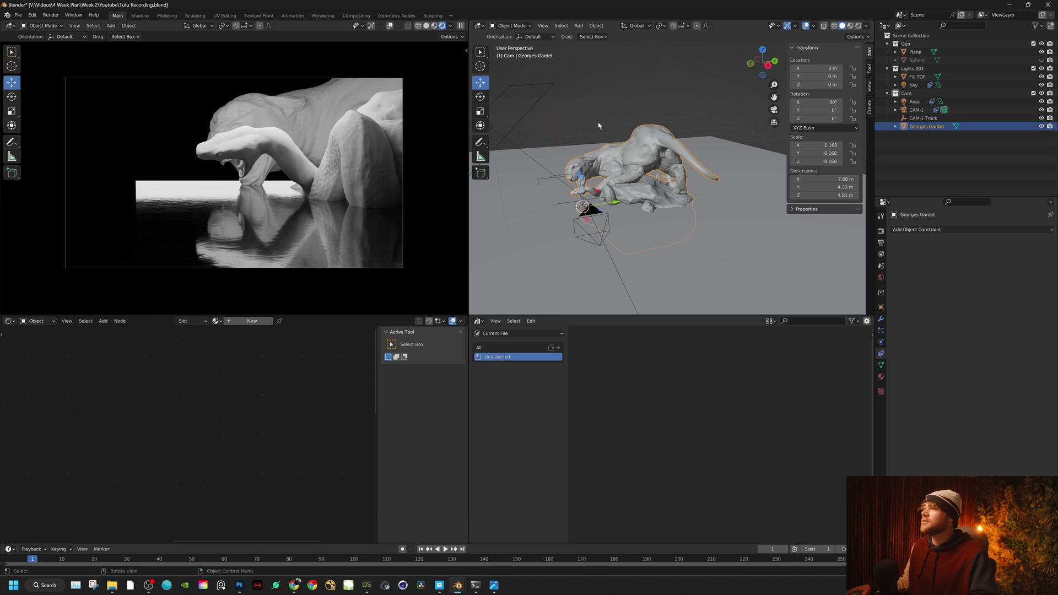
left_click_drag(581, 190, 361, 160)
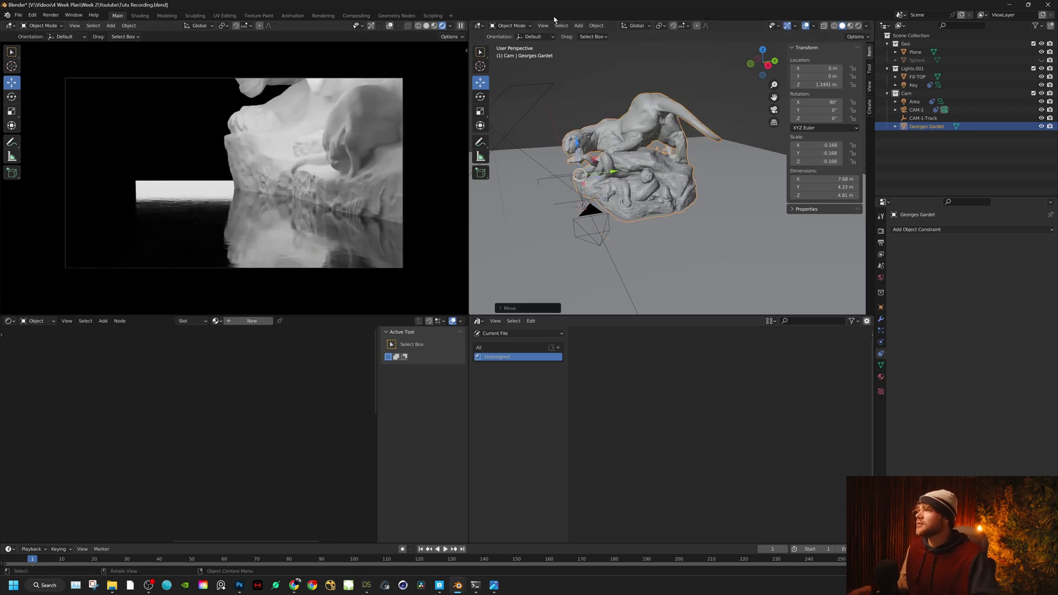
left_click(596, 26)
mouse_move(634, 45)
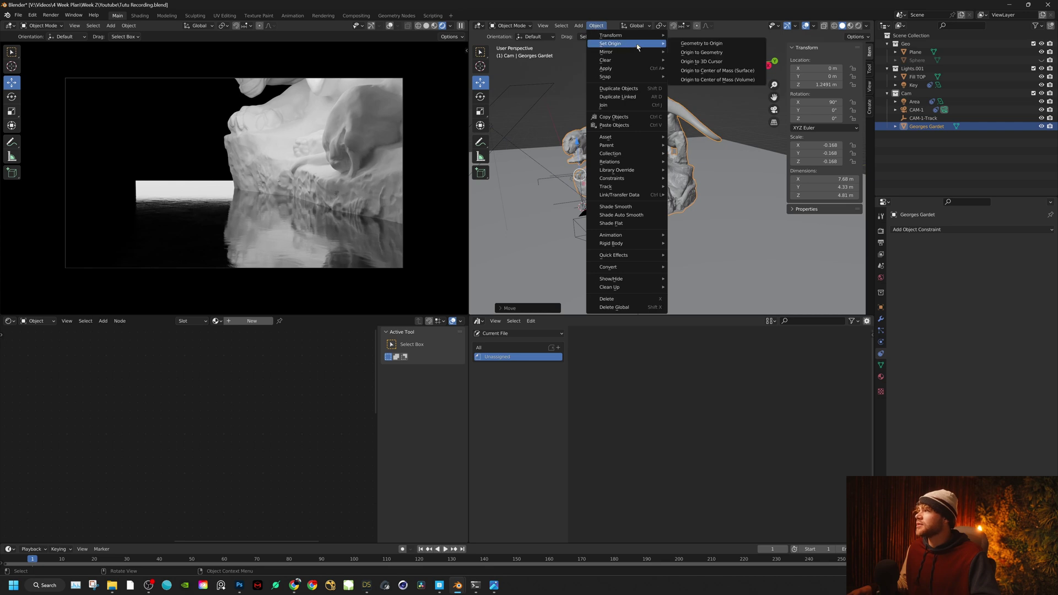
left_click(698, 47)
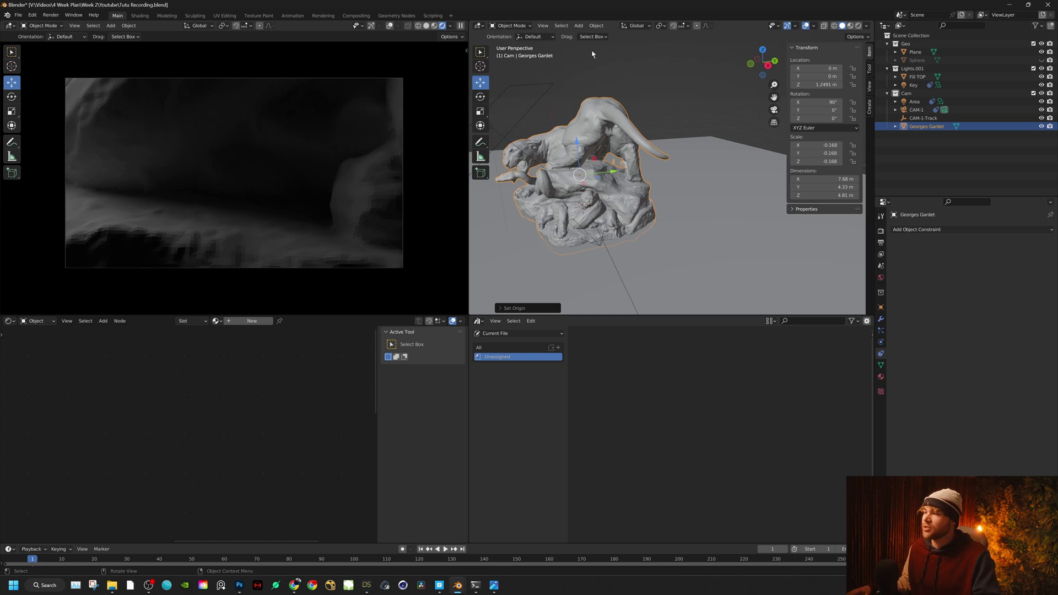
Step: Scale the statue down to about 0.35 of its size and rotate it around Z to about 58.9°
key("s")
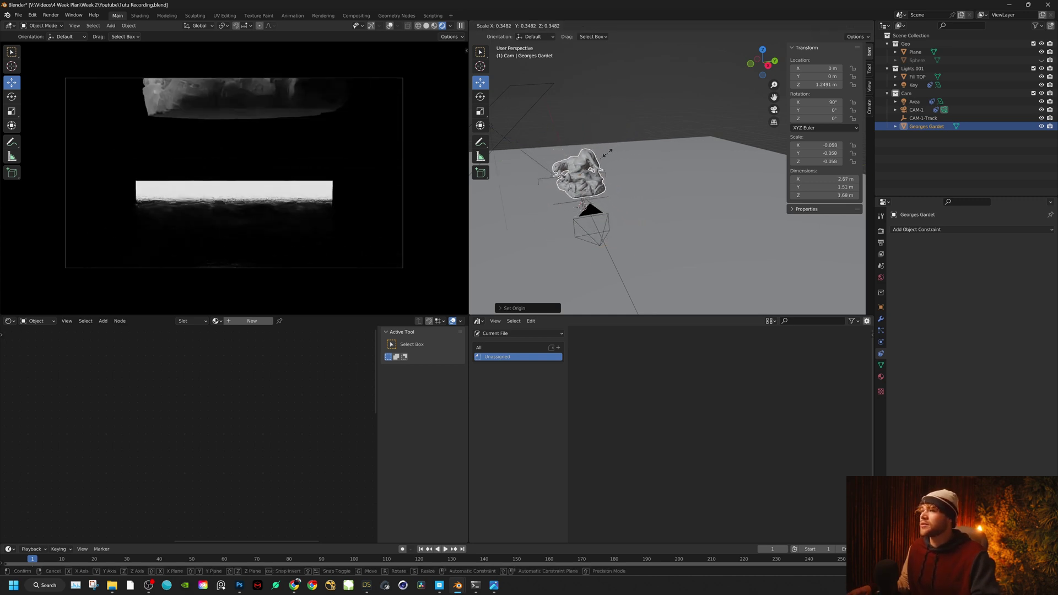
left_click(571, 169)
left_click(480, 96)
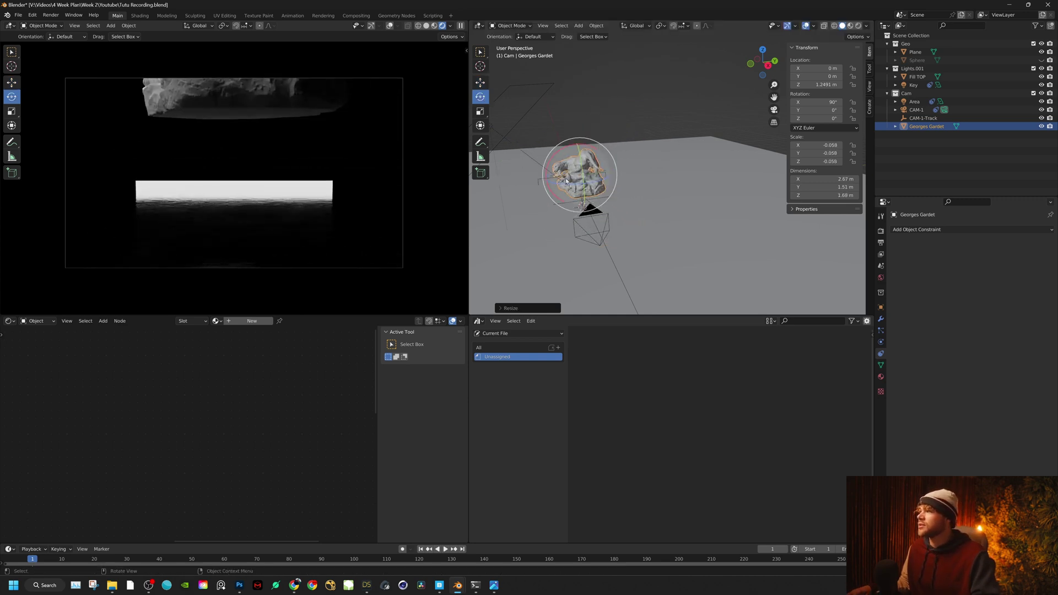
left_click_drag(592, 167, 592, 202)
Step: Lower the statue onto the floor at about 0.42 m in Z and shift it to about 0.53 m in Y
left_click(480, 84)
middle_click_drag(598, 213, 587, 191)
left_click_drag(586, 141, 590, 163)
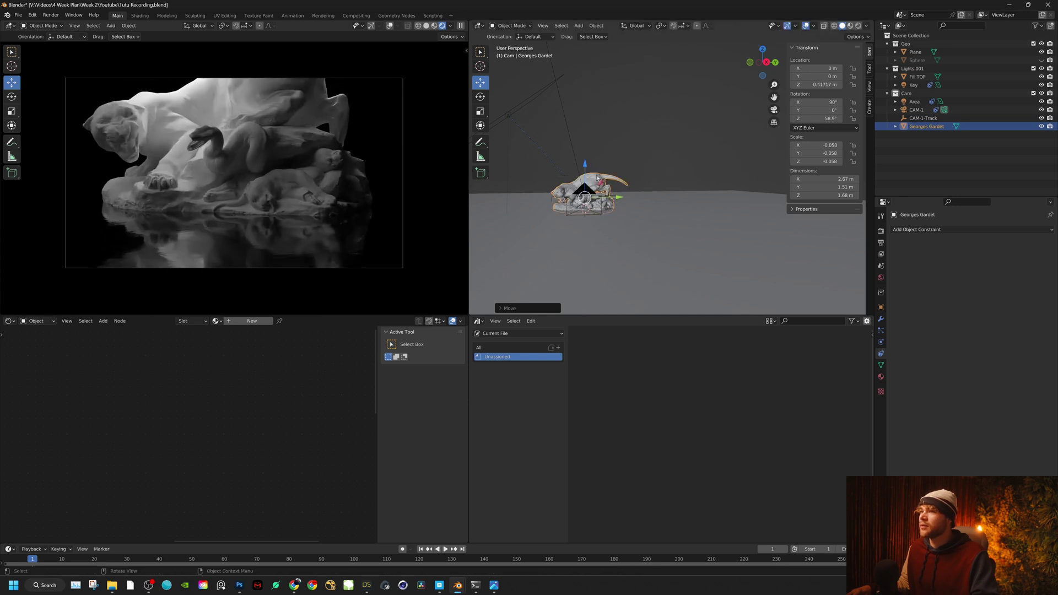
left_click_drag(618, 200, 633, 197)
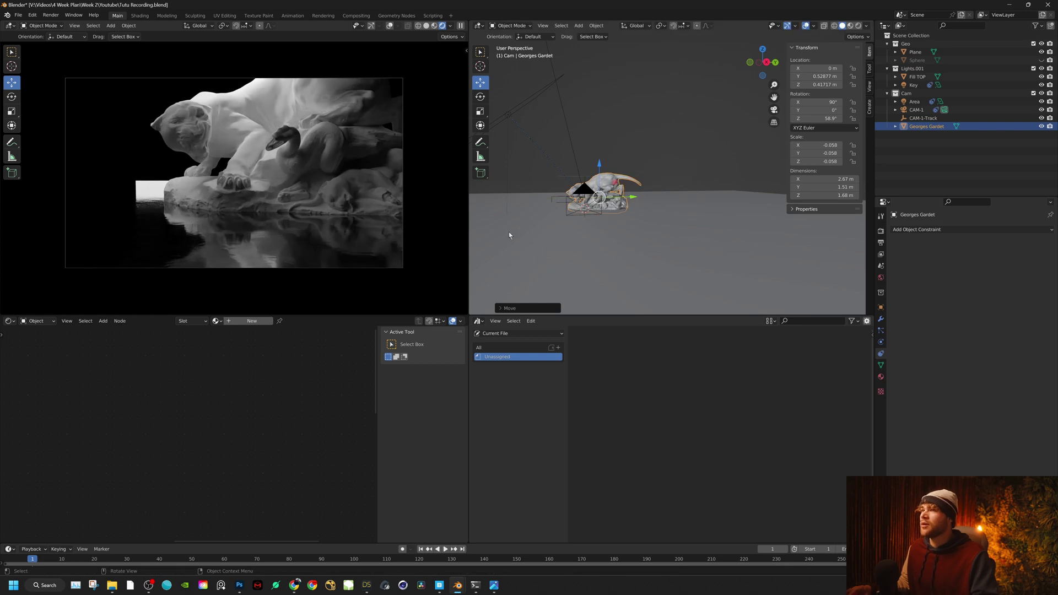
Step: Raise the strip-shaped area light behind the statue along Z to about 0.43 m
middle_click_drag(554, 134, 540, 156, "shift")
left_click(508, 197)
left_click_drag(539, 156, 581, 157)
middle_click_drag(580, 157, 361, 133)
middle_click_drag(628, 185, 734, 166)
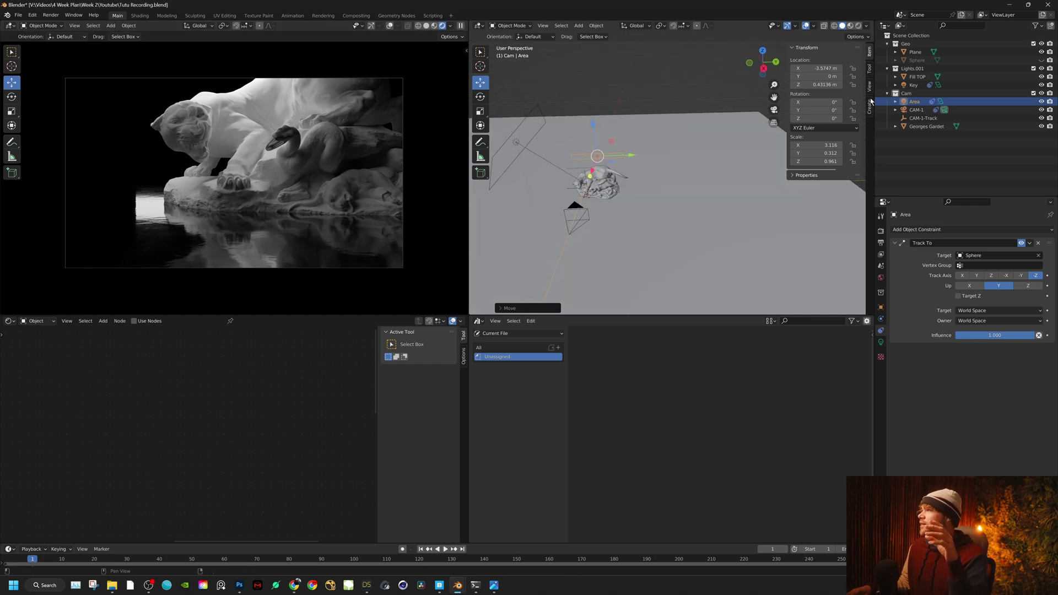
Step: Move the Area light into the Lights.001 collection and rename it "Rim light"
left_click_drag(919, 103, 914, 68)
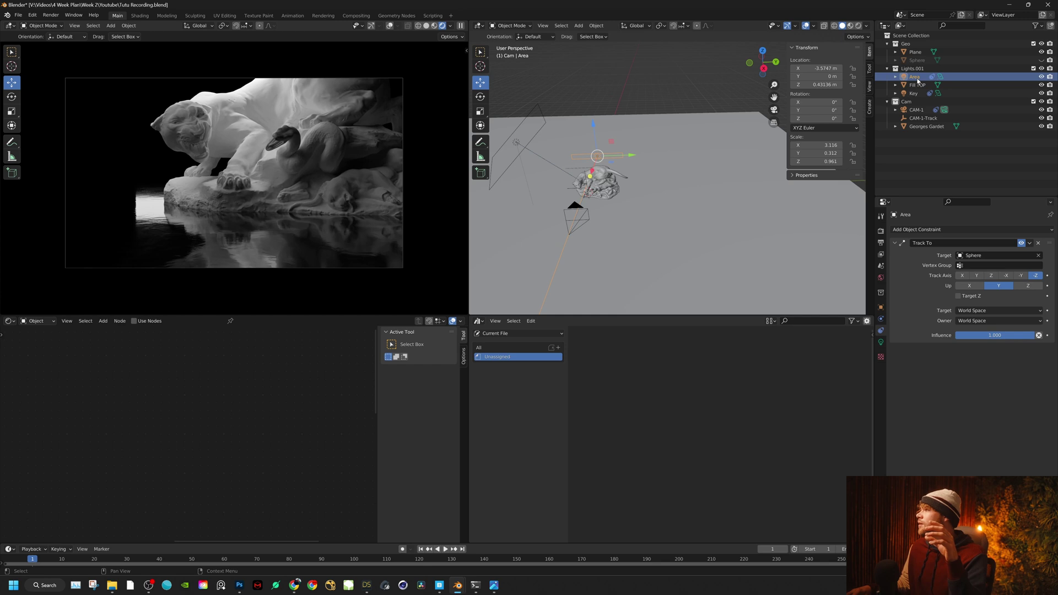
double_click(918, 78)
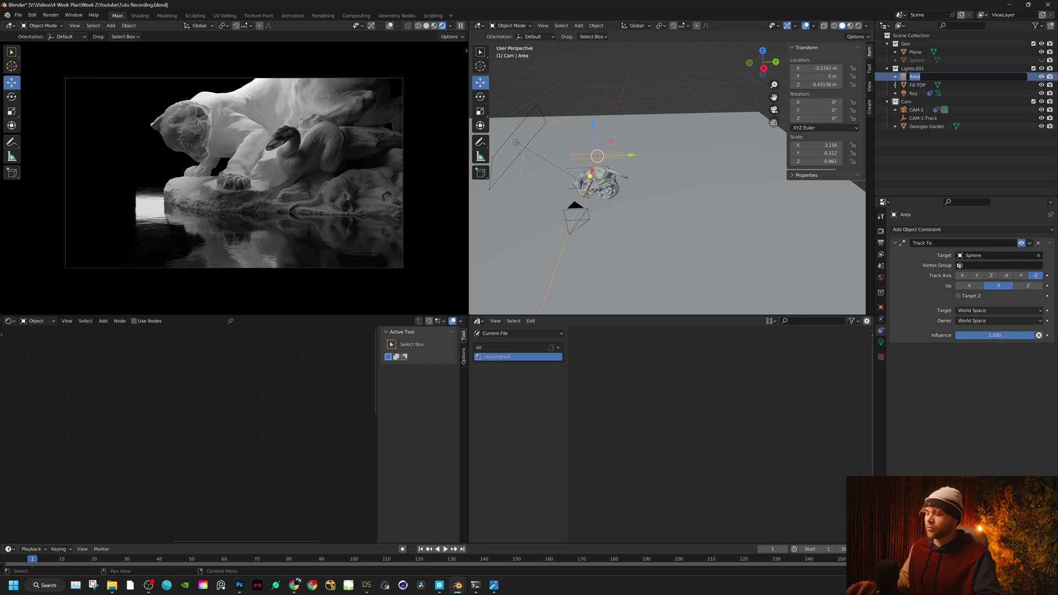
type("Rim")
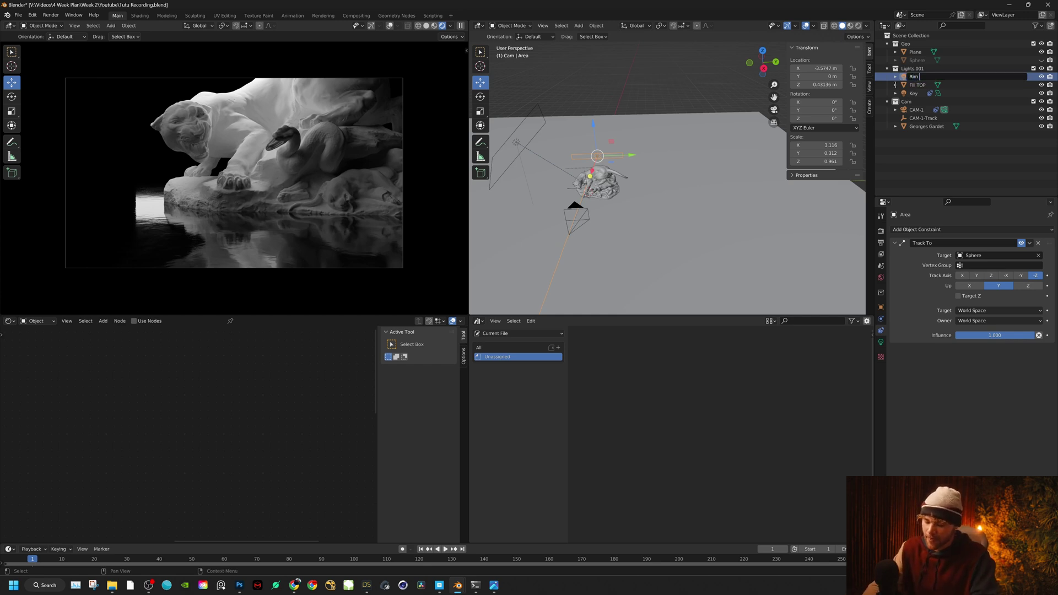
type(" light")
key("Return")
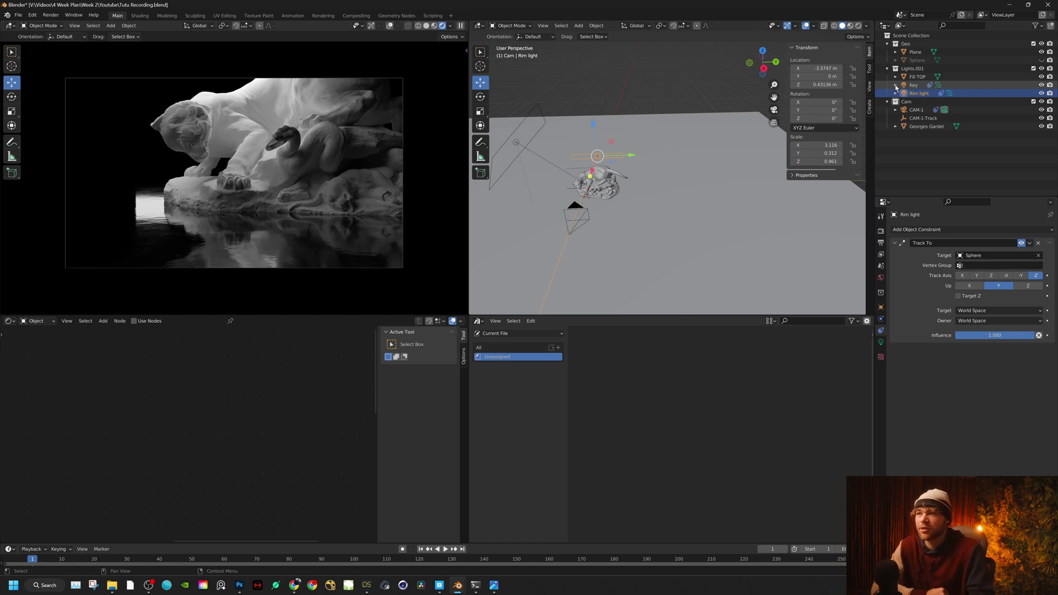
Step: Give the statue a new material with a black base color
left_click(329, 165)
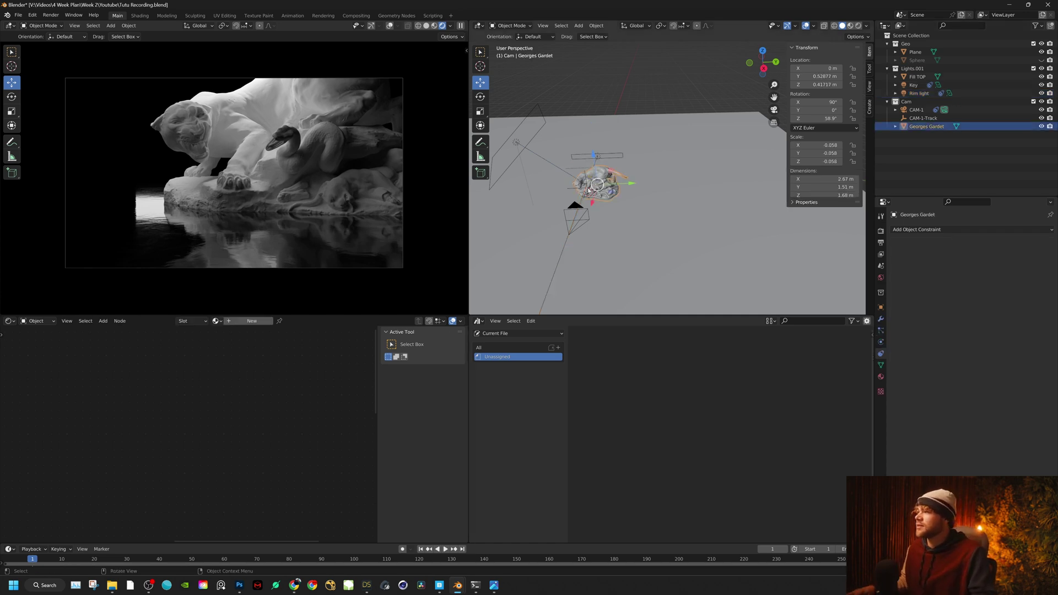
left_click(251, 321)
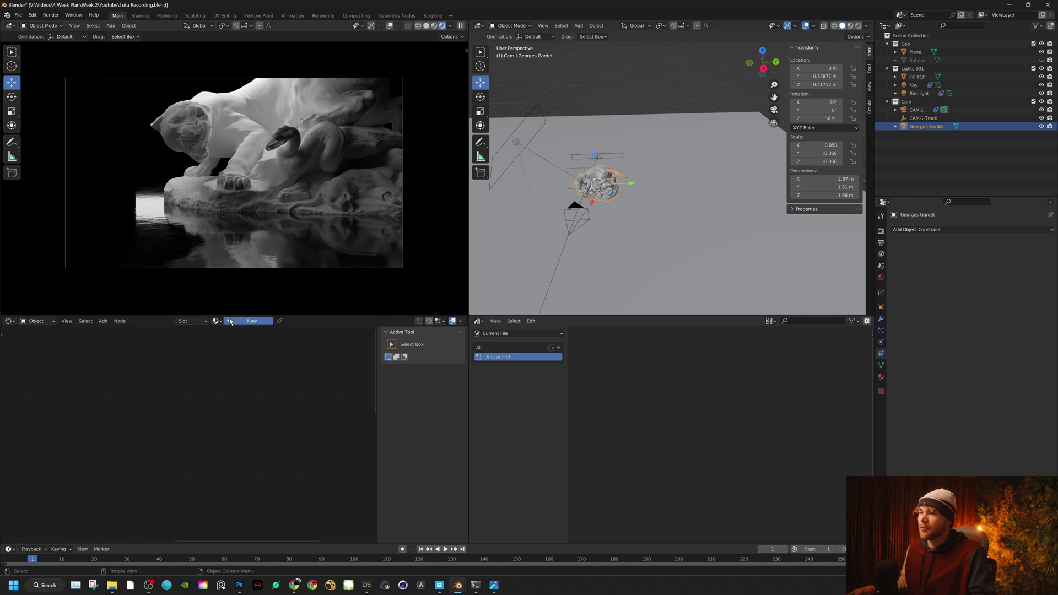
mouse_move(285, 359)
middle_mouse_down()
mouse_move(204, 352)
mouse_move(274, 343)
middle_mouse_up()
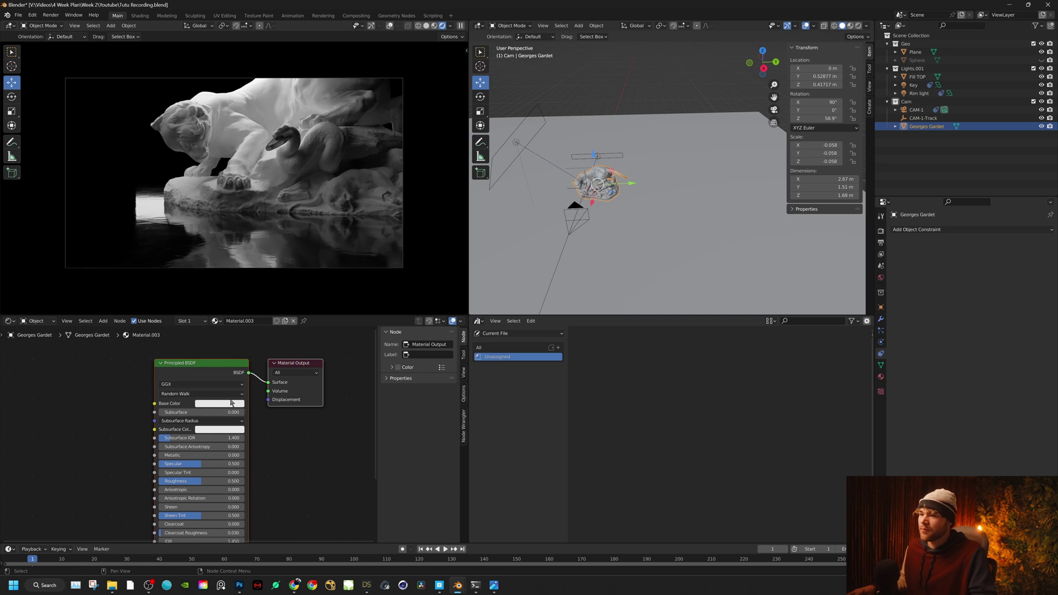
left_click(231, 403)
left_click(232, 403)
left_click_drag(262, 330, 264, 360)
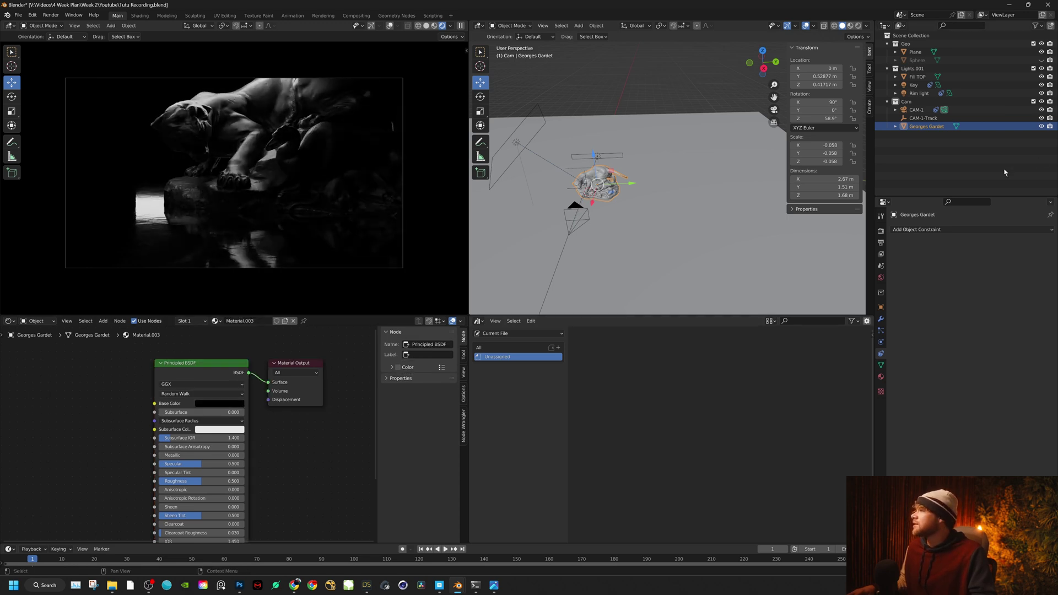
Step: Hide the rim light and the top fill light in the viewport so only the key light illuminates the statue
left_click(1003, 78)
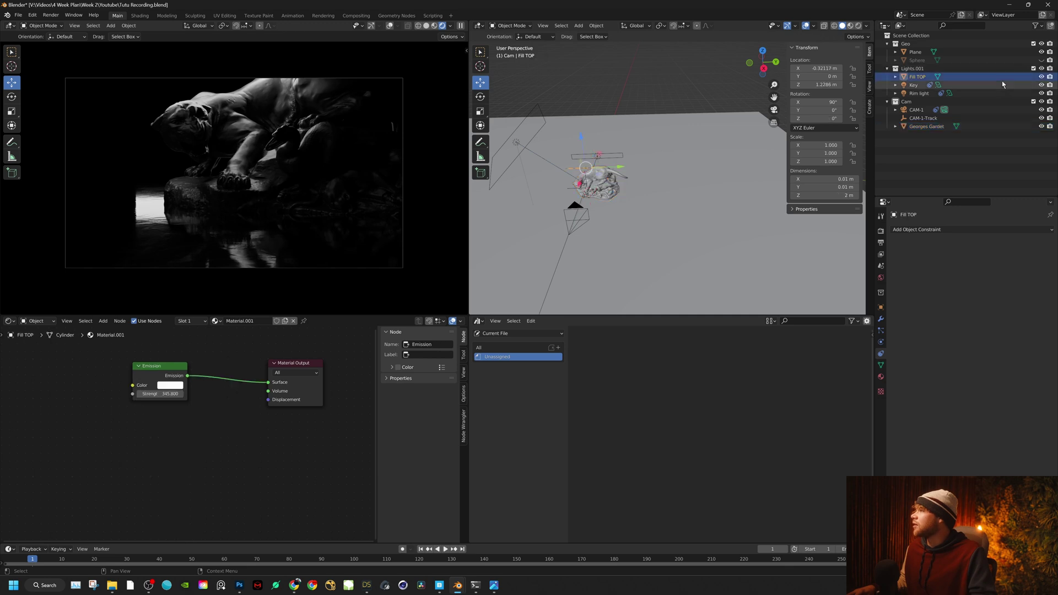
left_click(1042, 93)
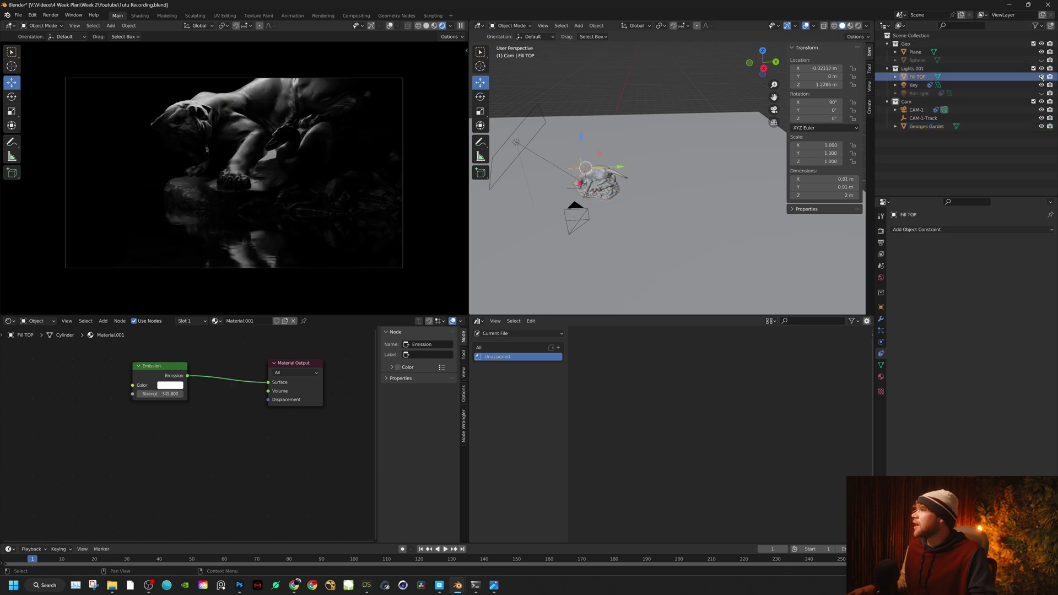
left_click(1042, 76)
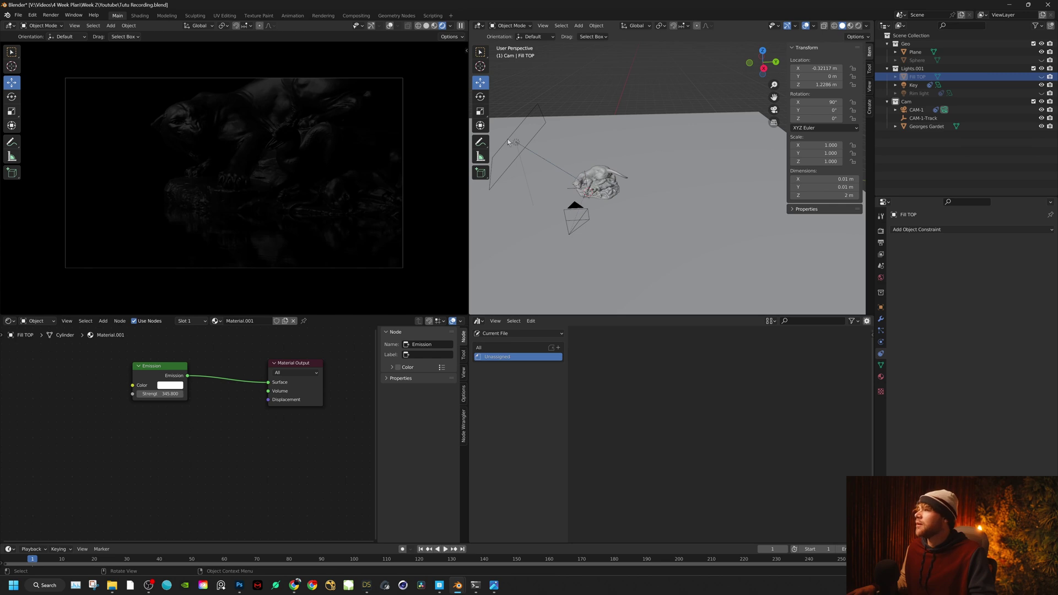
Step: Move the Key area light along X to about -1.09 m
middle_click_drag(561, 139, 695, 118)
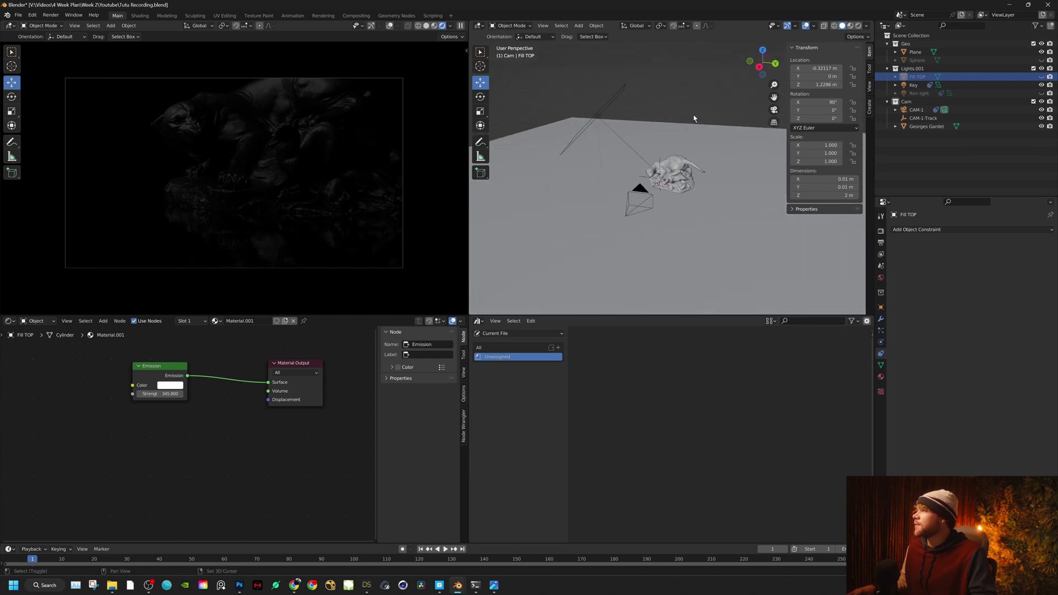
left_click(913, 85)
middle_click_drag(705, 171, 583, 163)
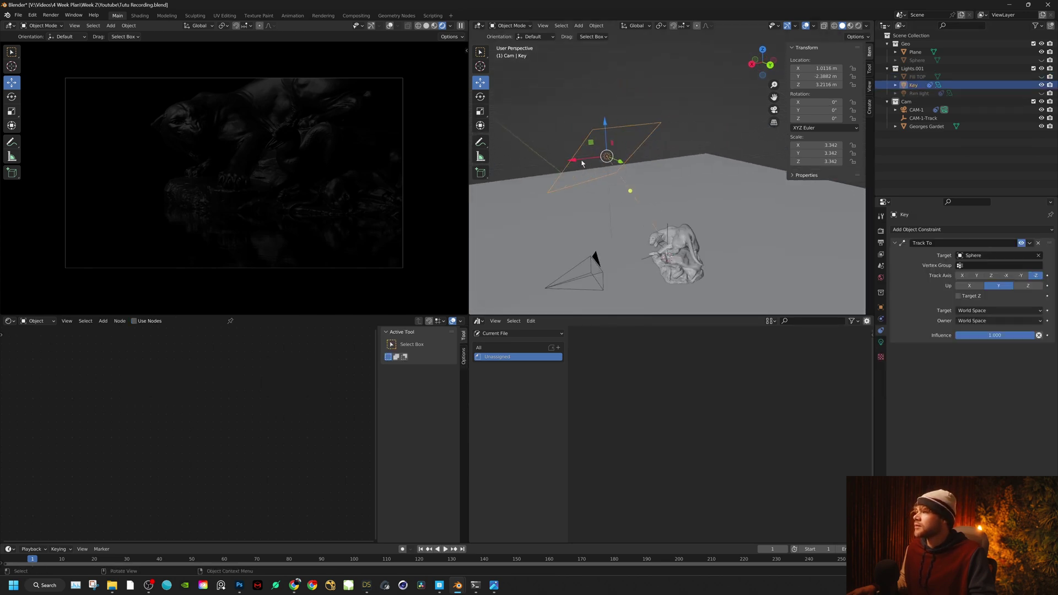
left_click_drag(570, 161, 597, 162)
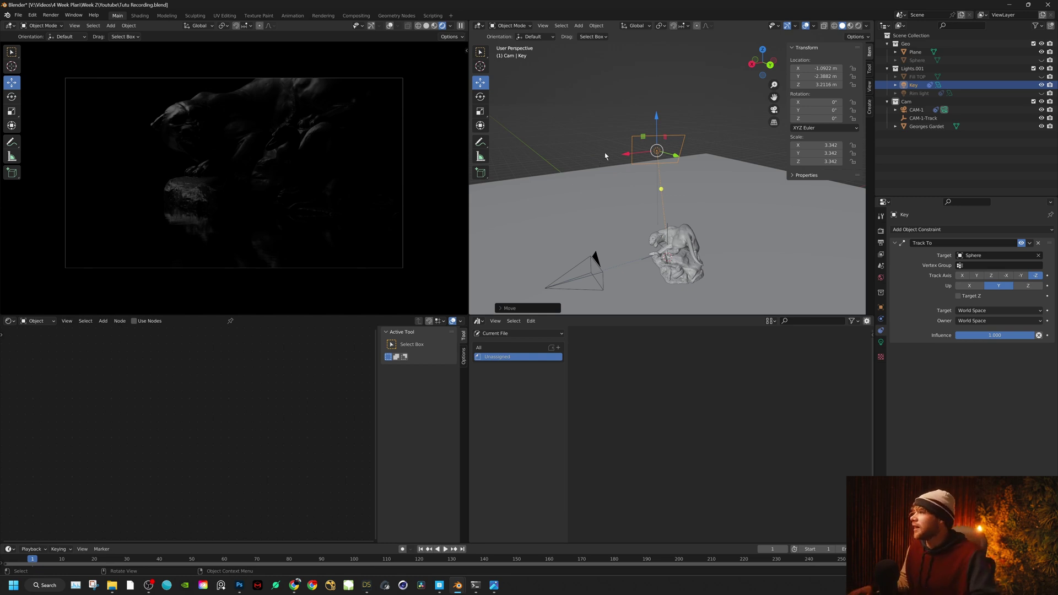
left_click(696, 238)
left_click(672, 140)
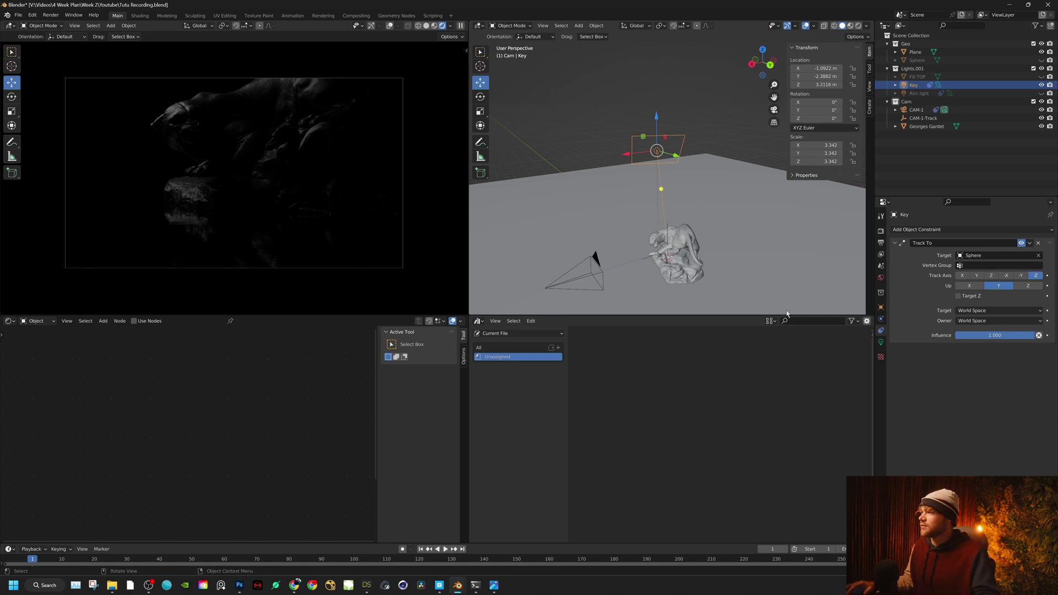
Step: Raise the Key light's power to 100 W and finally to 500 W
mouse_move(697, 226)
middle_mouse_down()
mouse_move(742, 207)
mouse_move(711, 166)
middle_mouse_up()
left_click(881, 342)
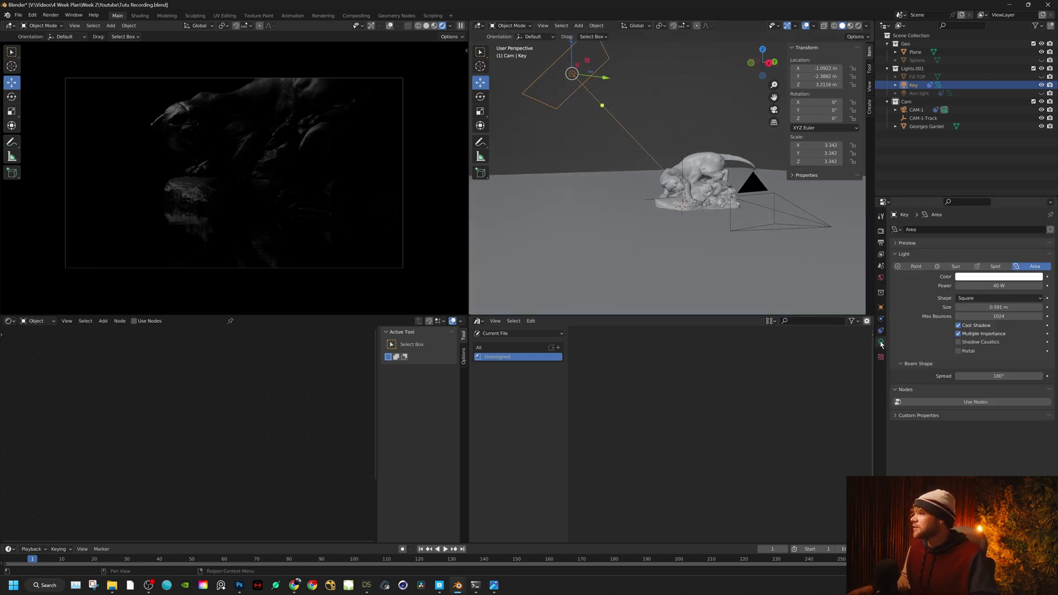
left_click(977, 283)
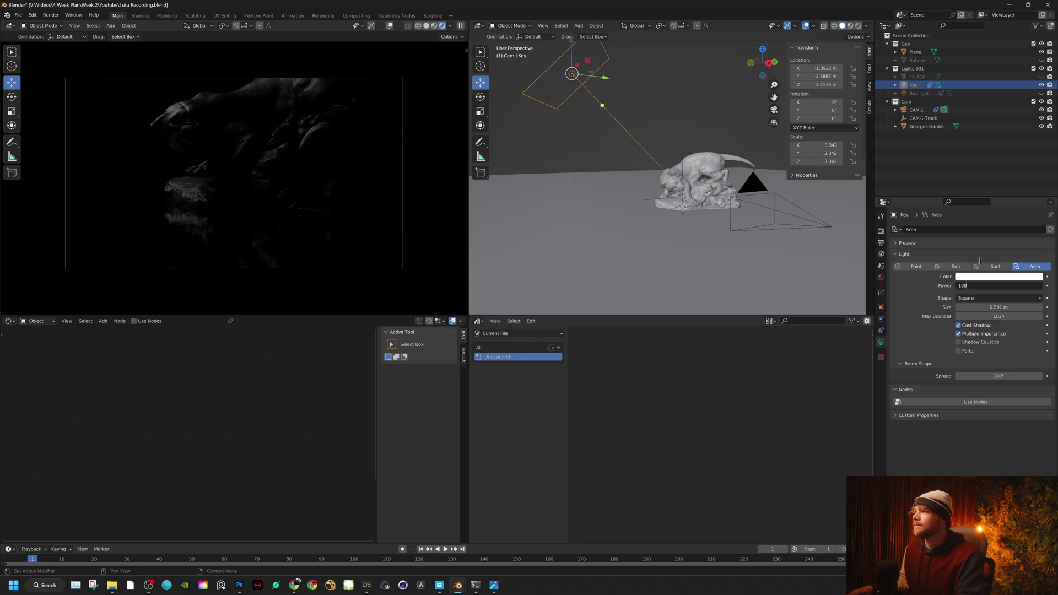
type("100")
key("Return")
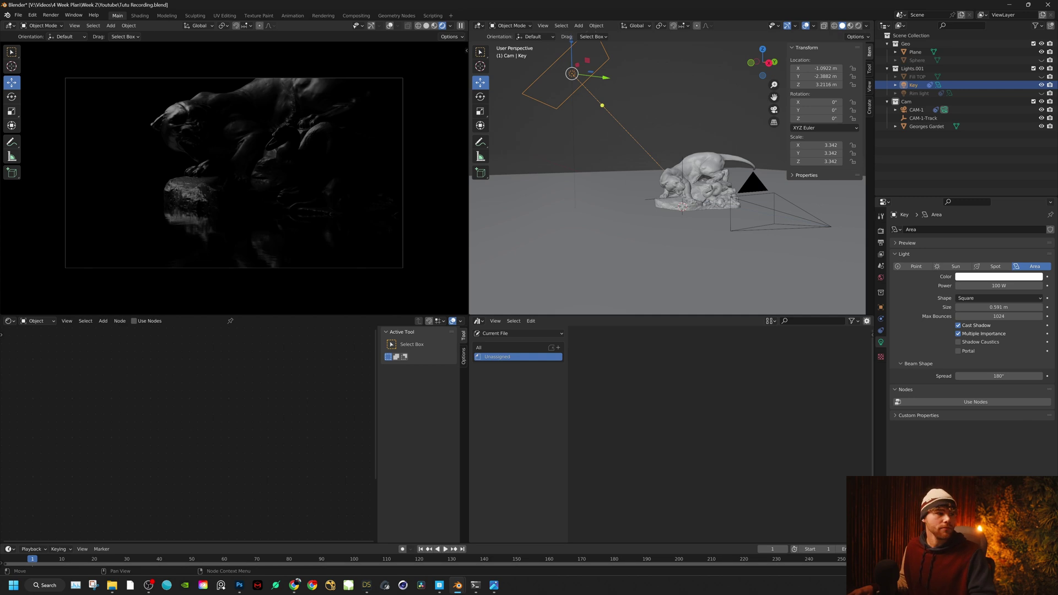
left_click(979, 285)
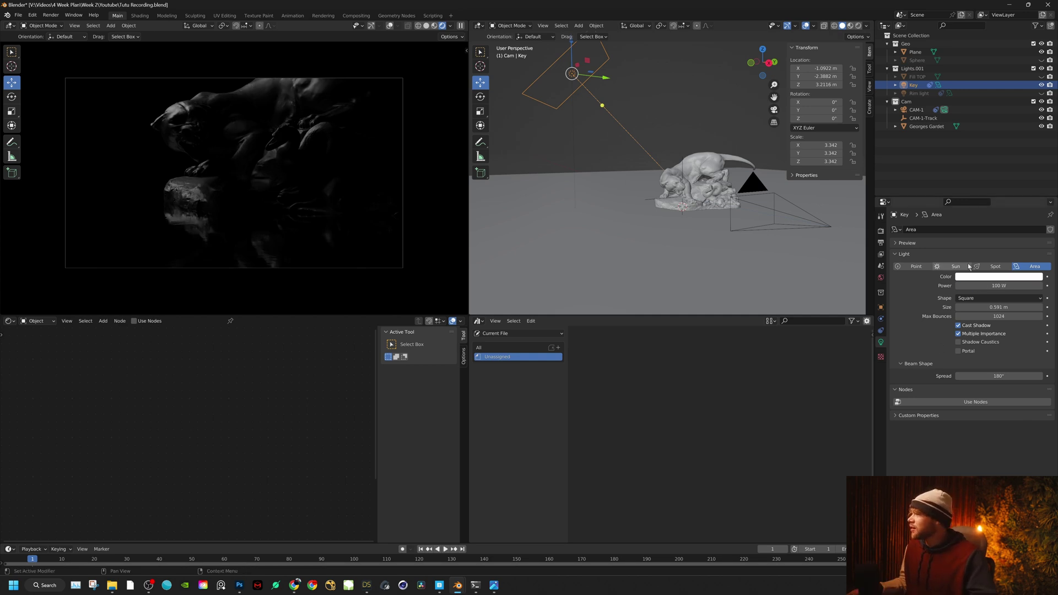
left_click(964, 286)
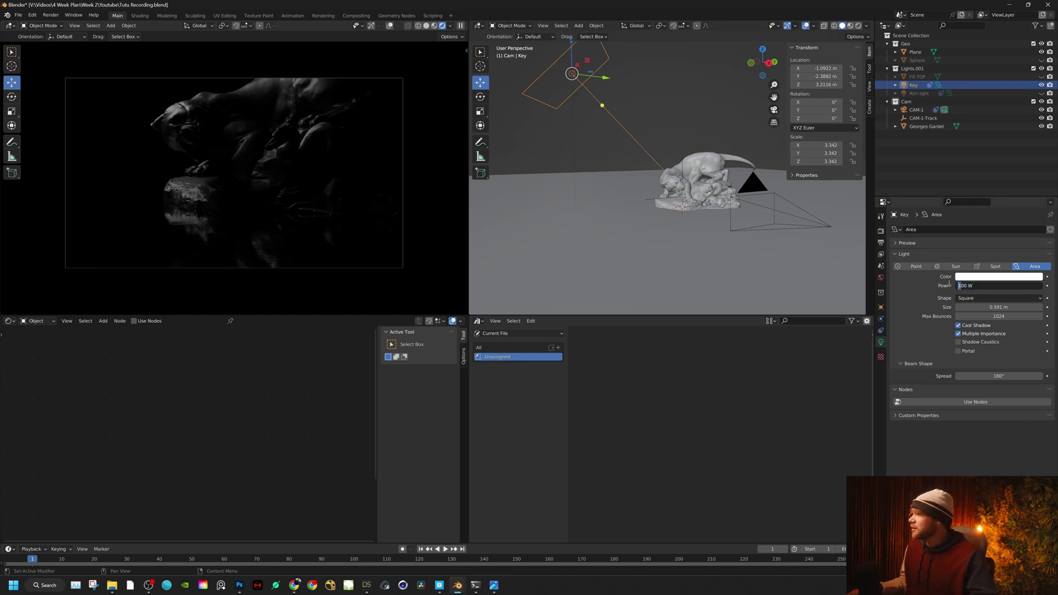
type("5")
key("Return")
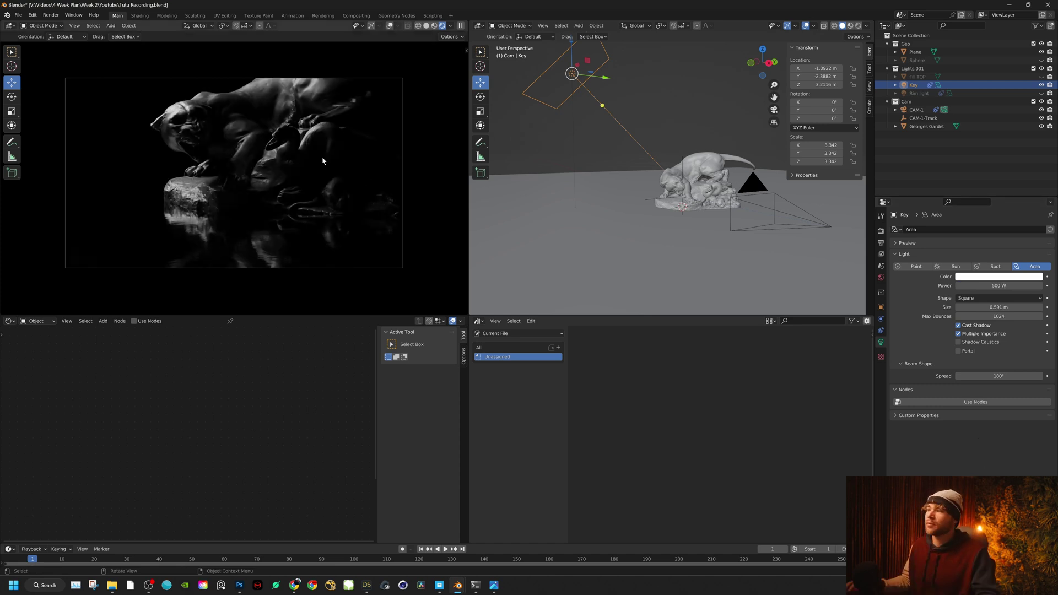
Step: Try a mid-grey base color on the statue's material and return it to black
left_click(711, 171)
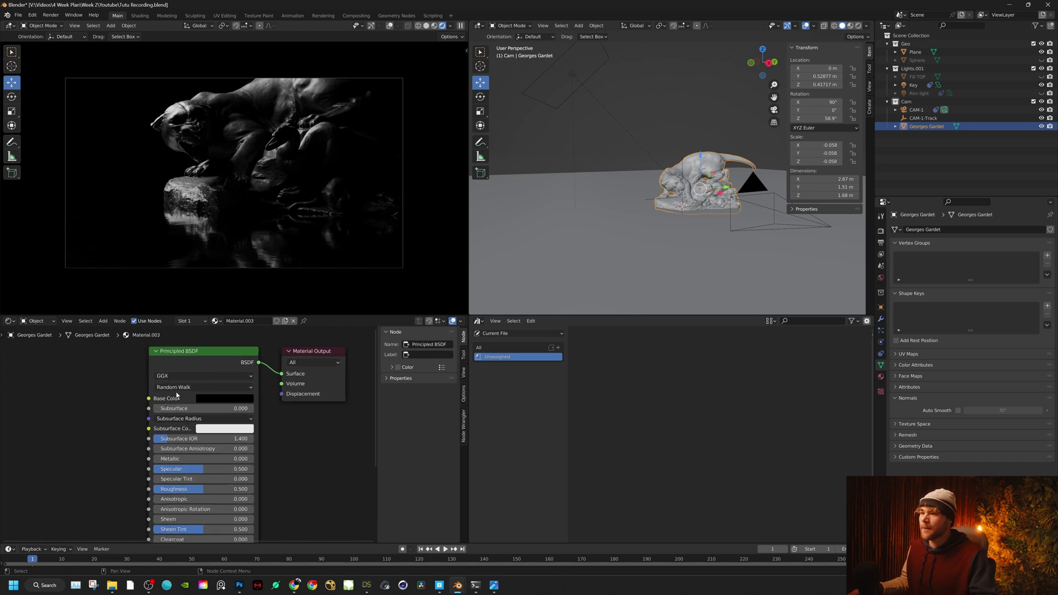
left_click(210, 398)
mouse_move(277, 300)
left_mouse_down()
mouse_move(275, 270)
mouse_move(276, 333)
mouse_move(276, 297)
left_mouse_up()
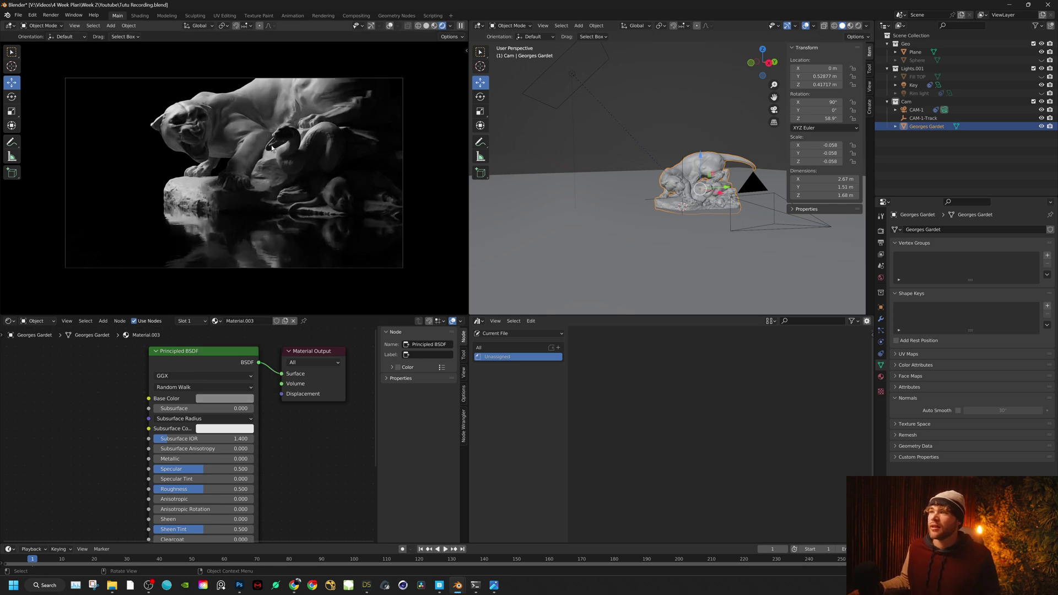
left_click(224, 398)
left_click_drag(275, 299, 275, 334)
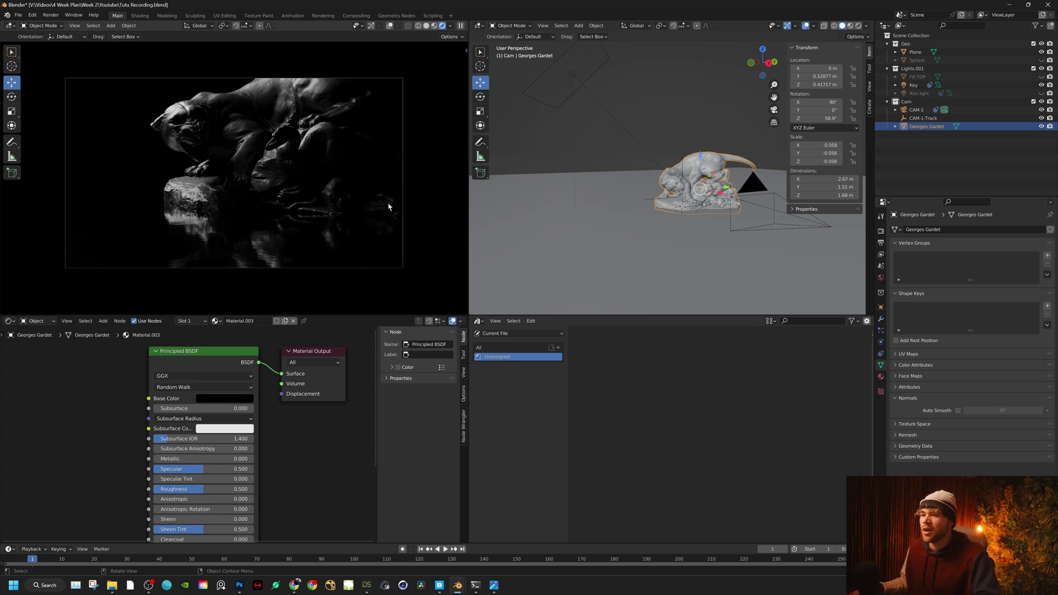
Step: Lighten the statue material's base color slightly from pure black to a very dark grey
left_click(176, 399)
left_click(219, 398)
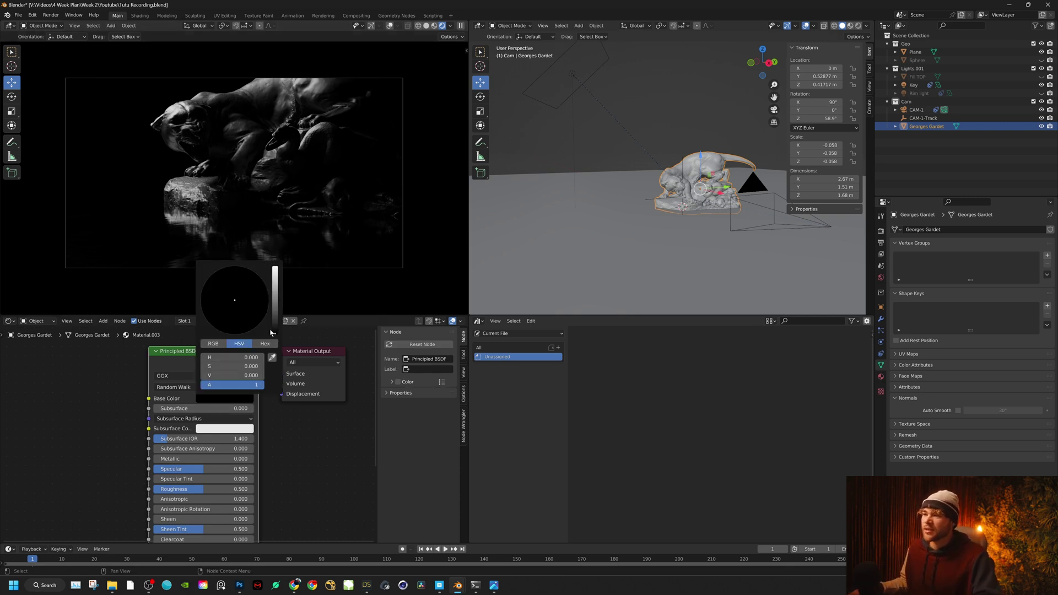
mouse_move(273, 333)
left_mouse_down()
mouse_move(275, 300)
mouse_move(277, 327)
left_mouse_up()
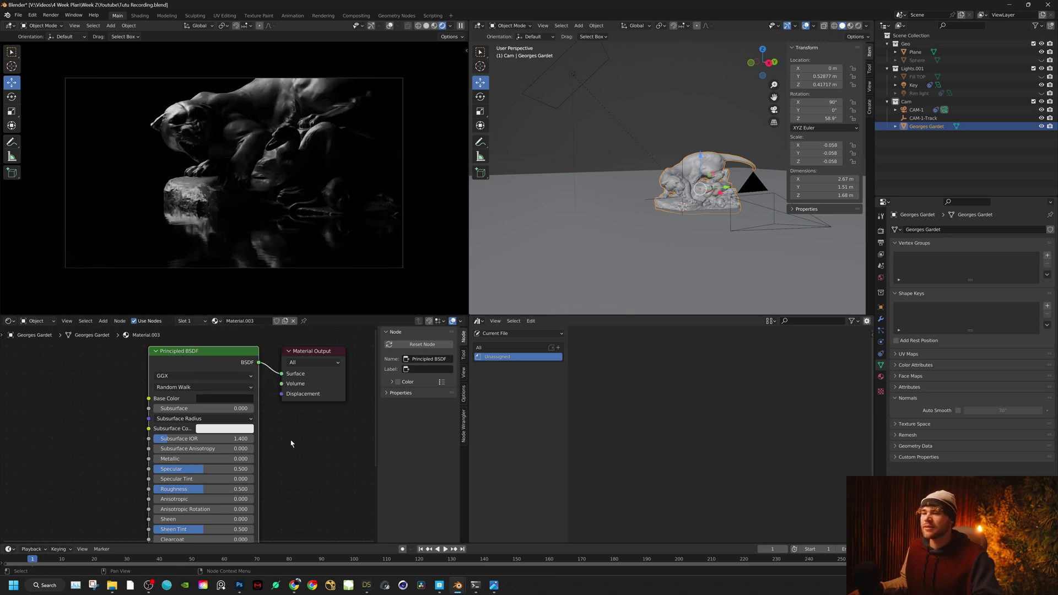
Step: Set both Metallic and Specular of the statue's Principled BSDF to 1.000
scroll(289, 442, "down", 1)
middle_click_drag(286, 442, 298, 373)
scroll(283, 385, "up", 1)
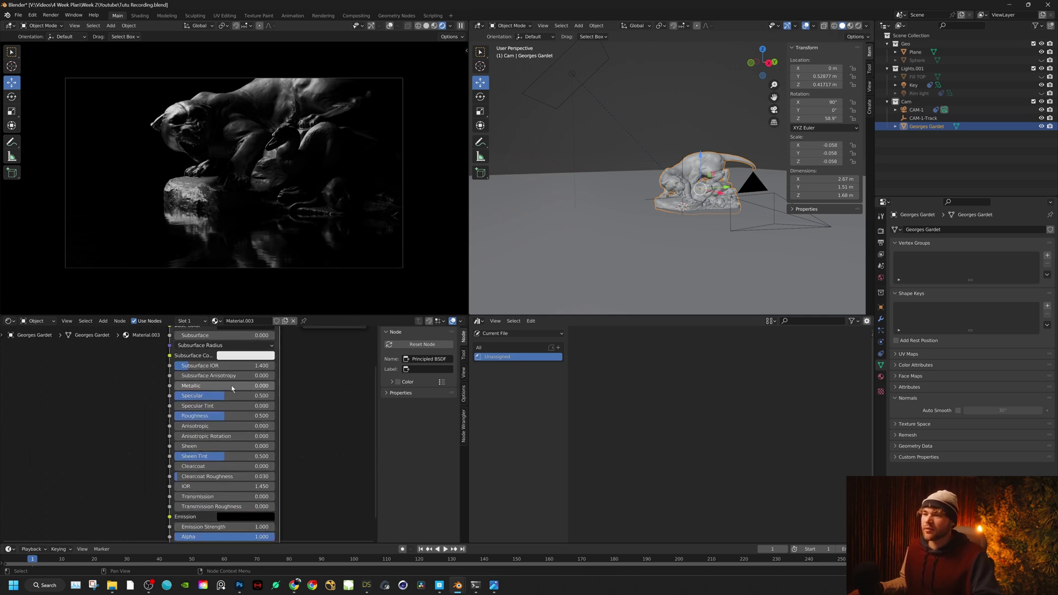
left_click_drag(196, 387, 300, 387)
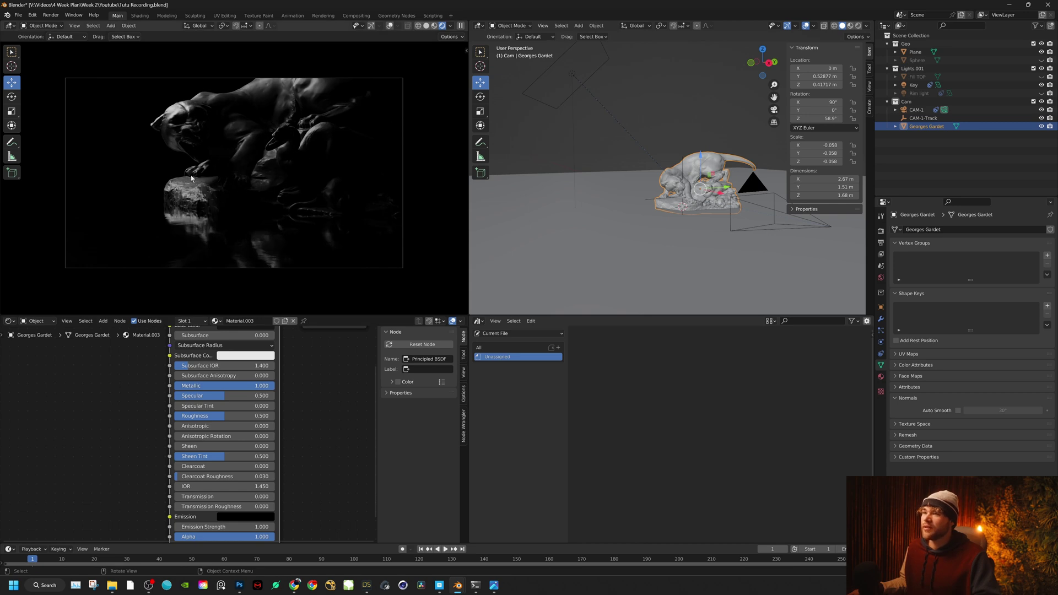
scroll(220, 452, "up", 2)
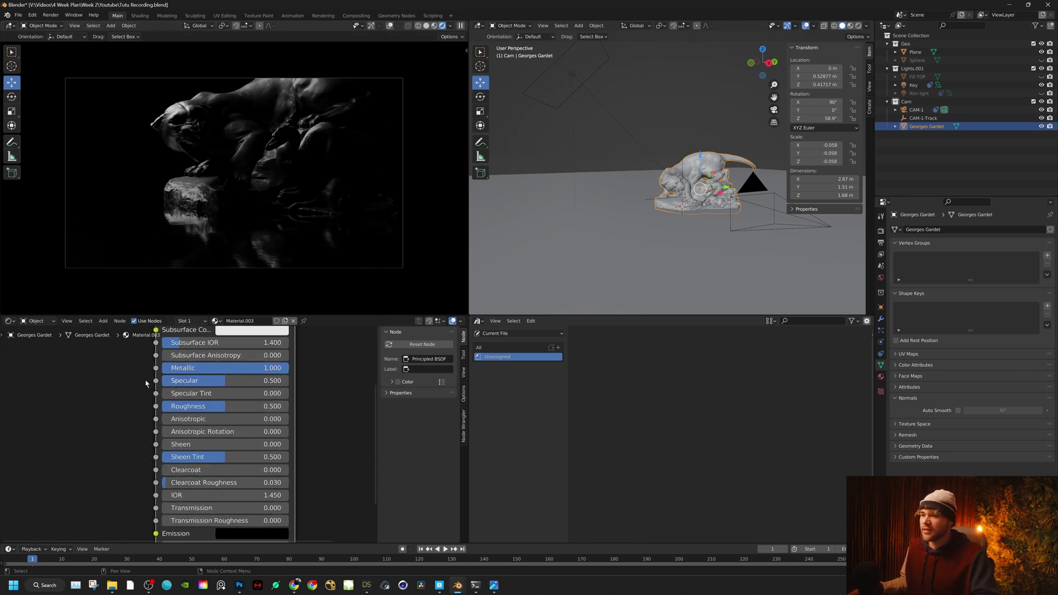
left_click_drag(240, 381, 222, 407)
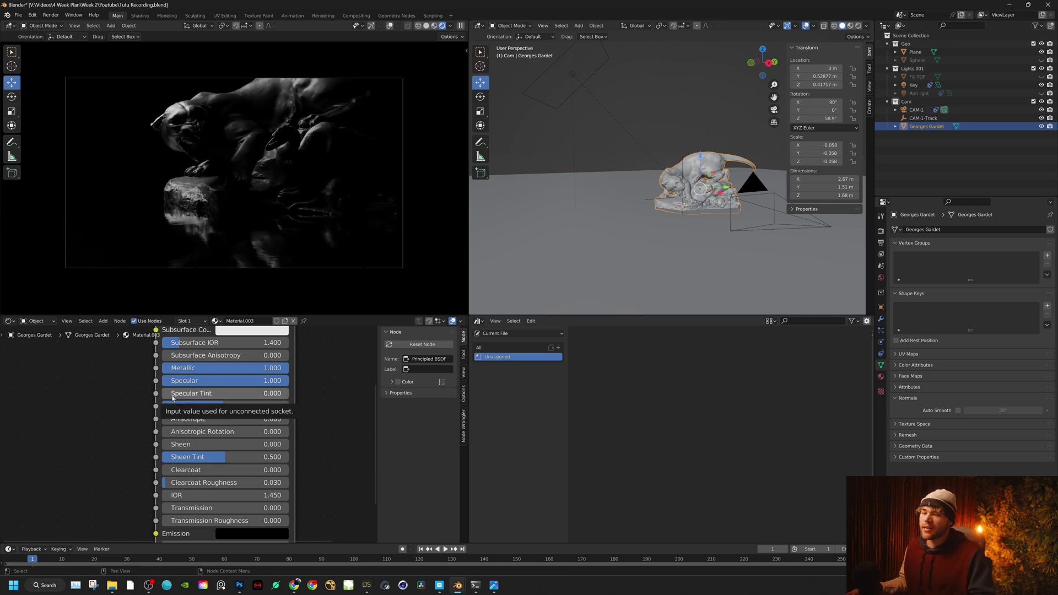
Step: Try a roughness of 0.000 on the statue's material and settle on 0.621
left_click_drag(253, 411, 155, 380)
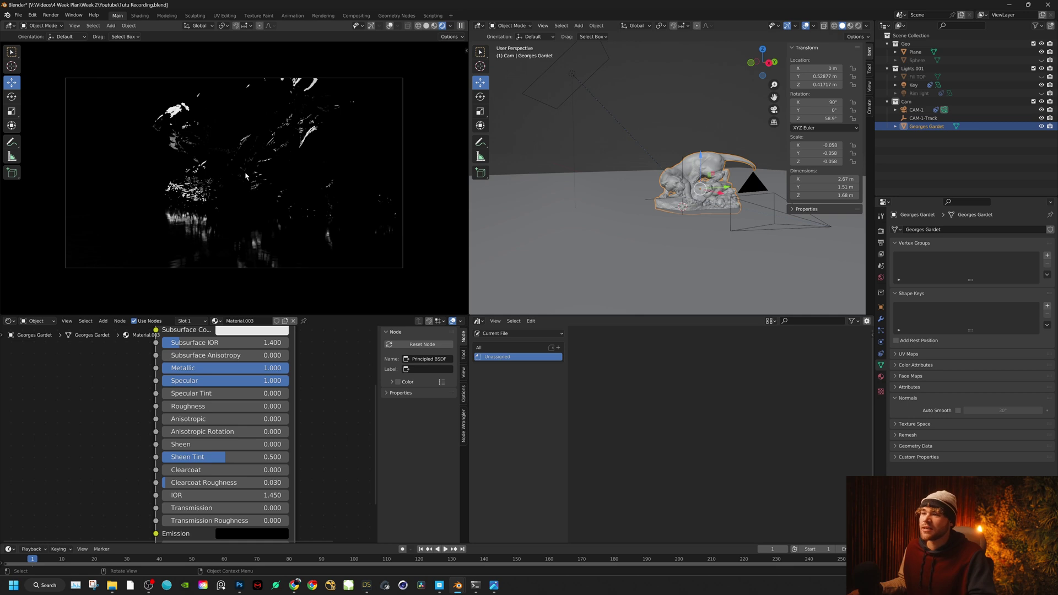
left_click_drag(218, 409, 296, 409)
scroll(99, 410, "down", 4)
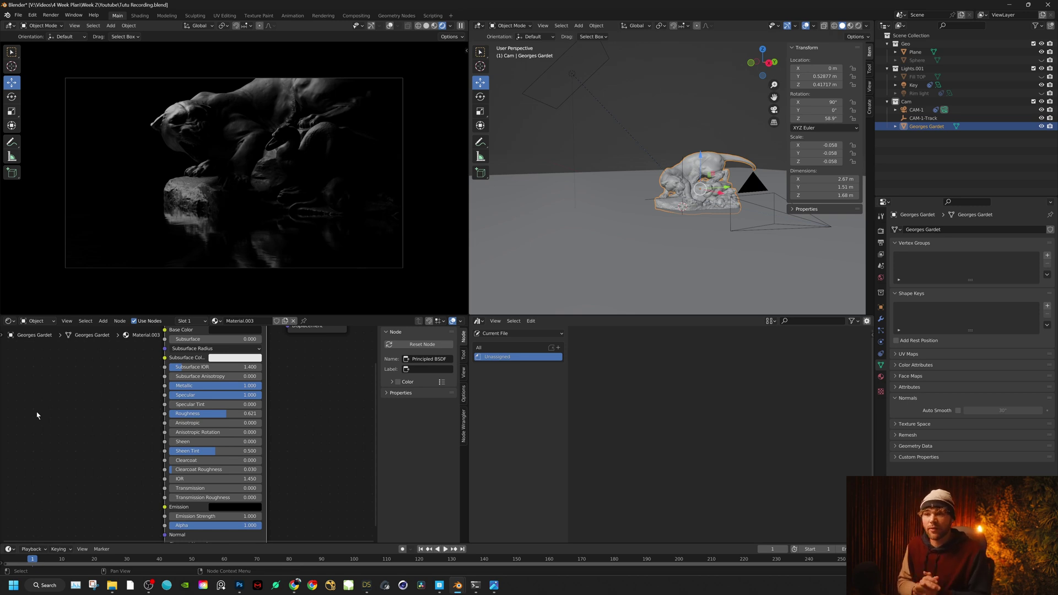
Step: Apply Shade Smooth to the statue
middle_click_drag(105, 381, 156, 369)
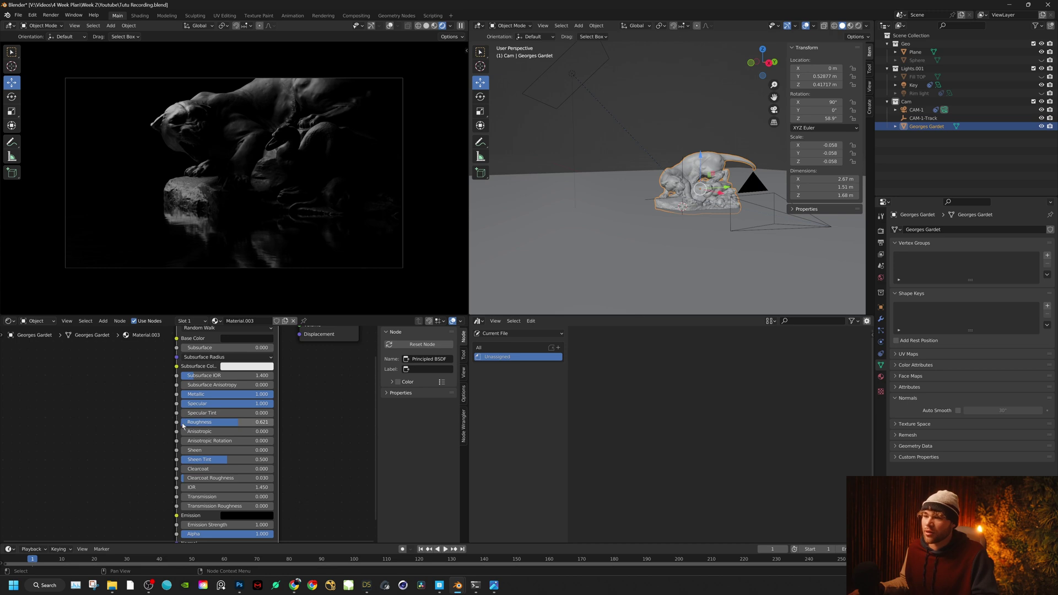
middle_click_drag(169, 426, 169, 378)
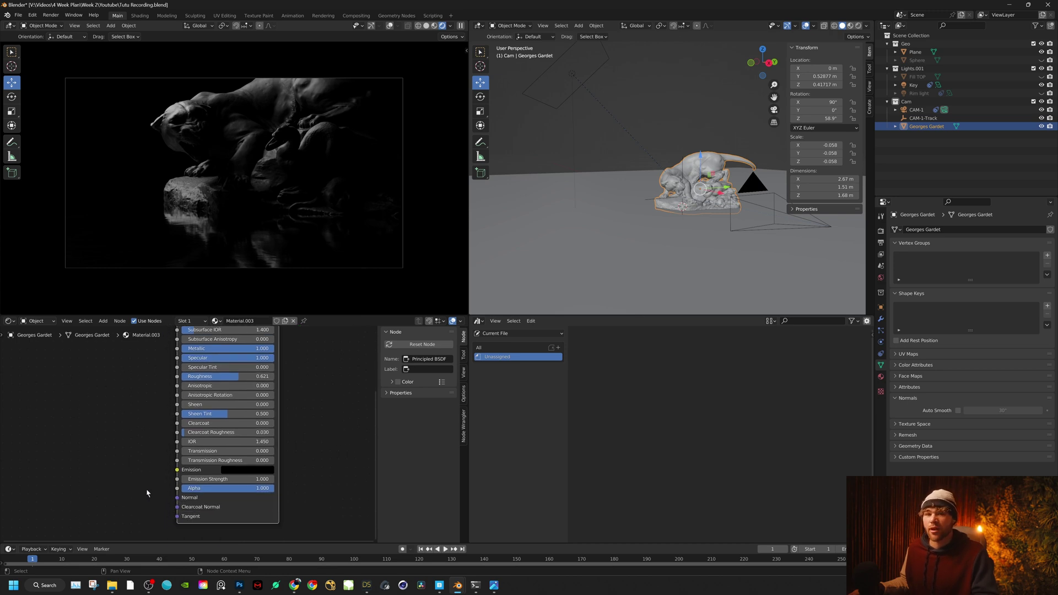
right_click(699, 171)
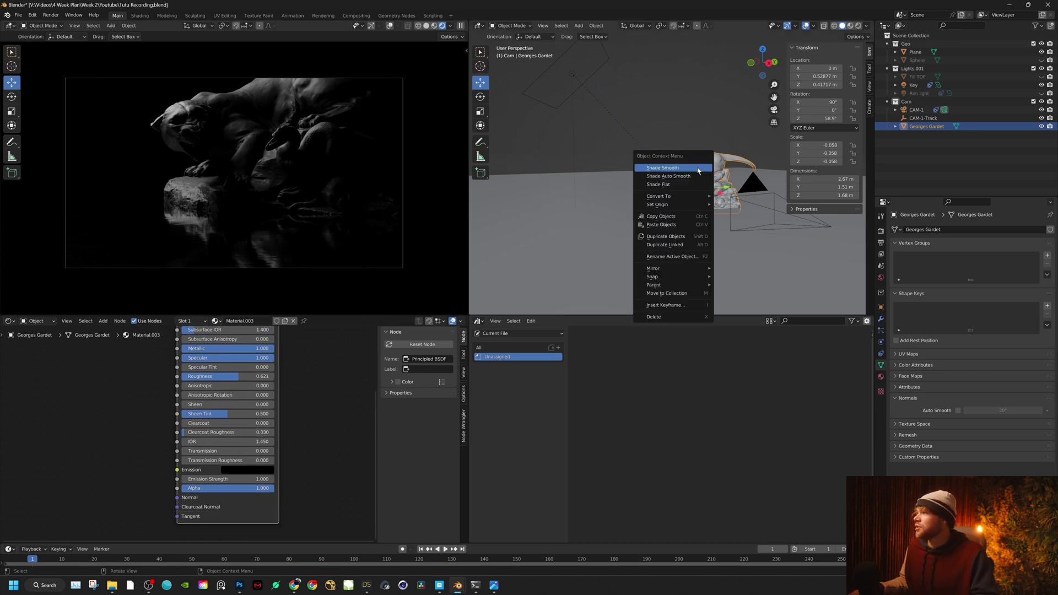
left_click(698, 169)
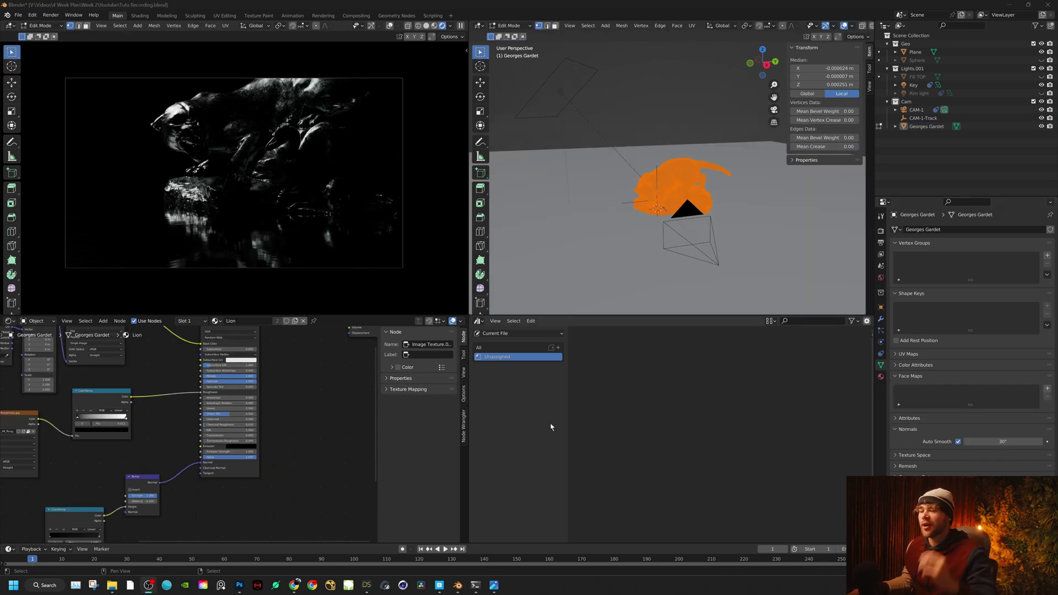
Step: Examine the Lion material's node tree, following its image textures, color ramps and bump node into the Principled BSDF
middle_click_drag(304, 398, 299, 402)
scroll(179, 429, "up", 3)
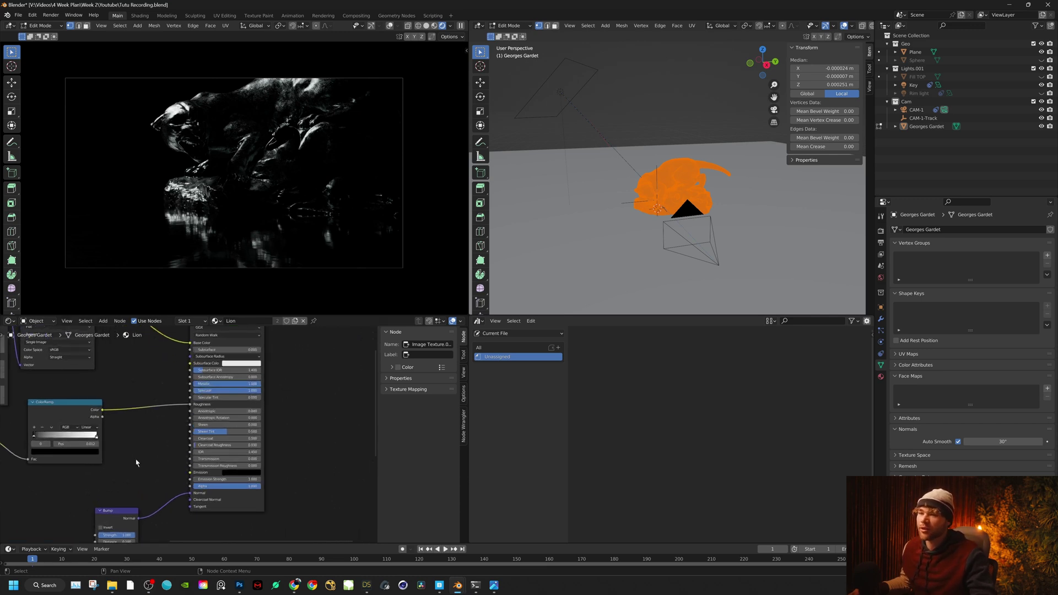
scroll(135, 464, "down", 3)
middle_click_drag(132, 464, 300, 474)
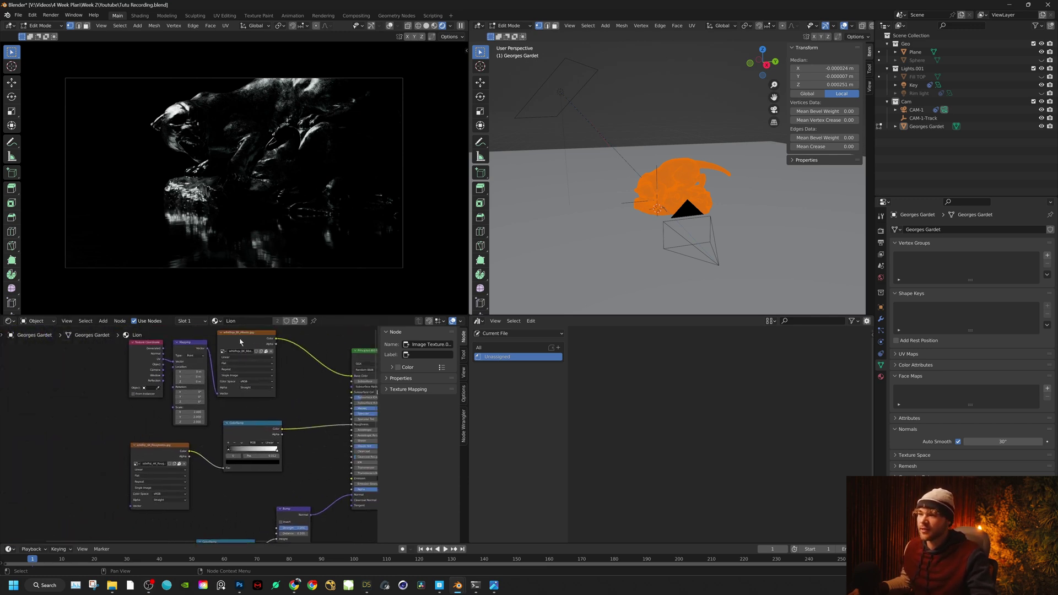
left_click(248, 339)
middle_click_drag(306, 366, 248, 351)
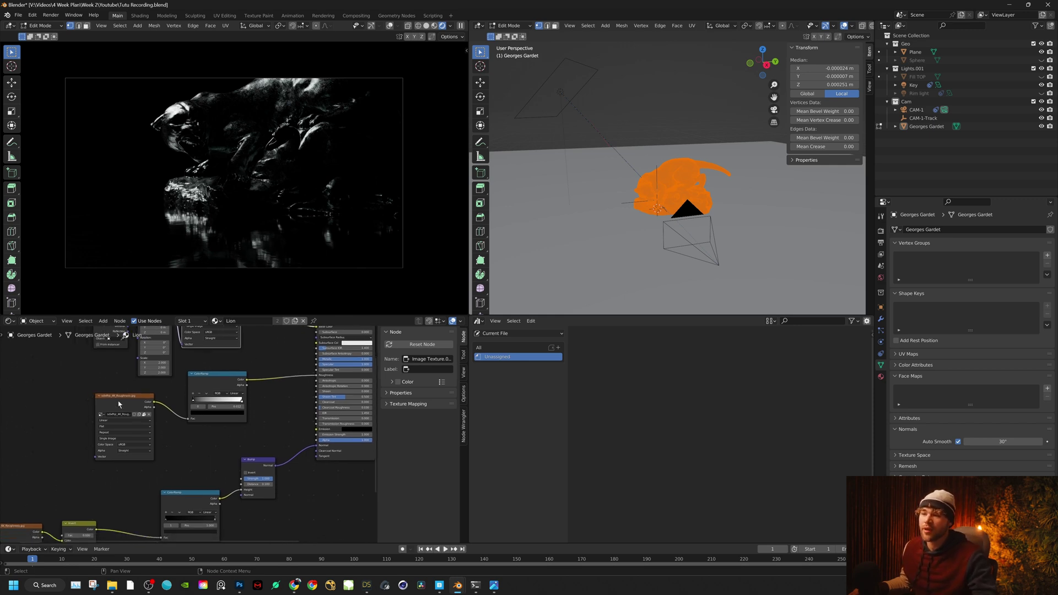
middle_click_drag(118, 404, 171, 360)
middle_click_drag(32, 456, 59, 433)
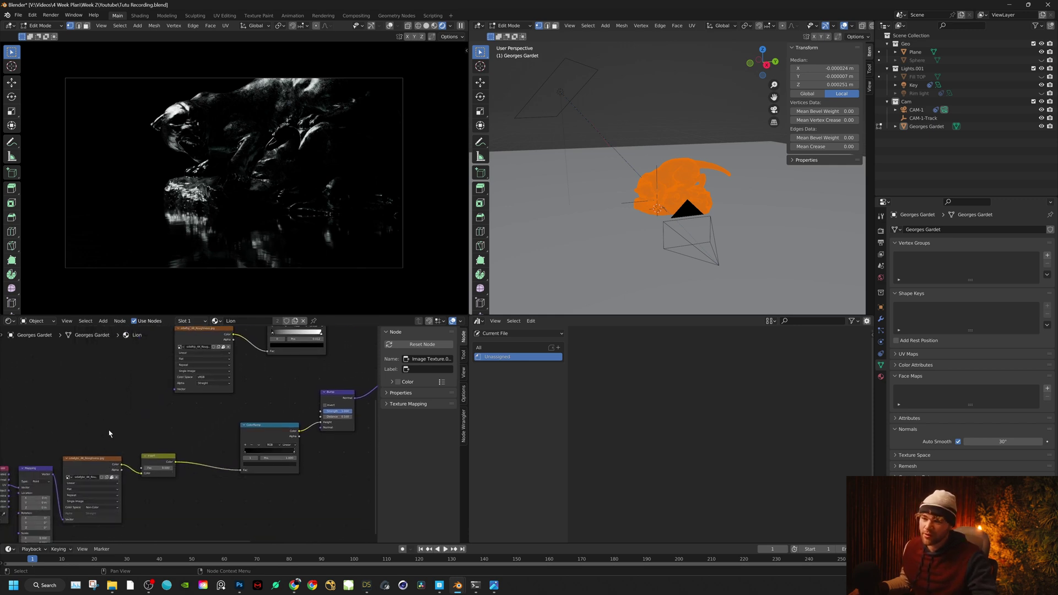
mouse_move(267, 425)
middle_mouse_down()
mouse_move(201, 420)
mouse_move(72, 461)
mouse_move(199, 448)
middle_mouse_up()
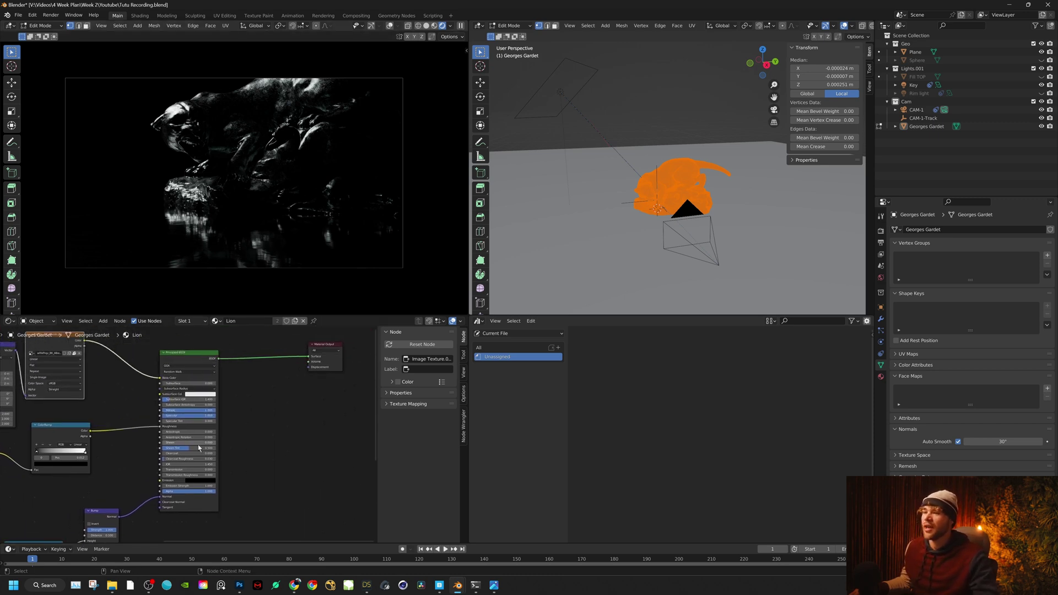
scroll(199, 447, "up", 1)
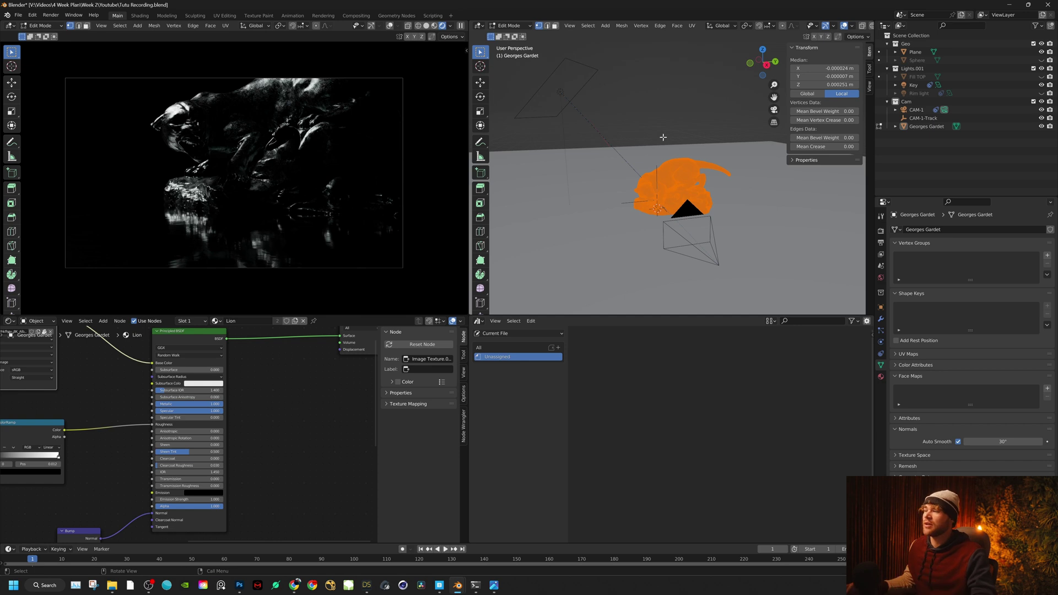
middle_click_drag(663, 137, 626, 144)
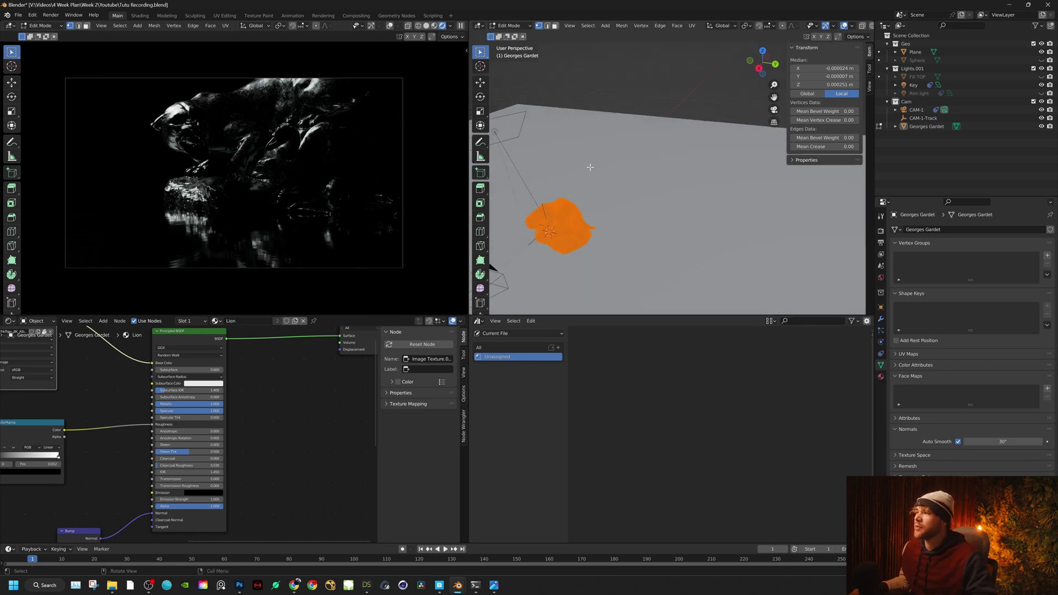
Step: Deselect the statue's geometry, return it to Object Mode and select the statue
left_click(560, 74)
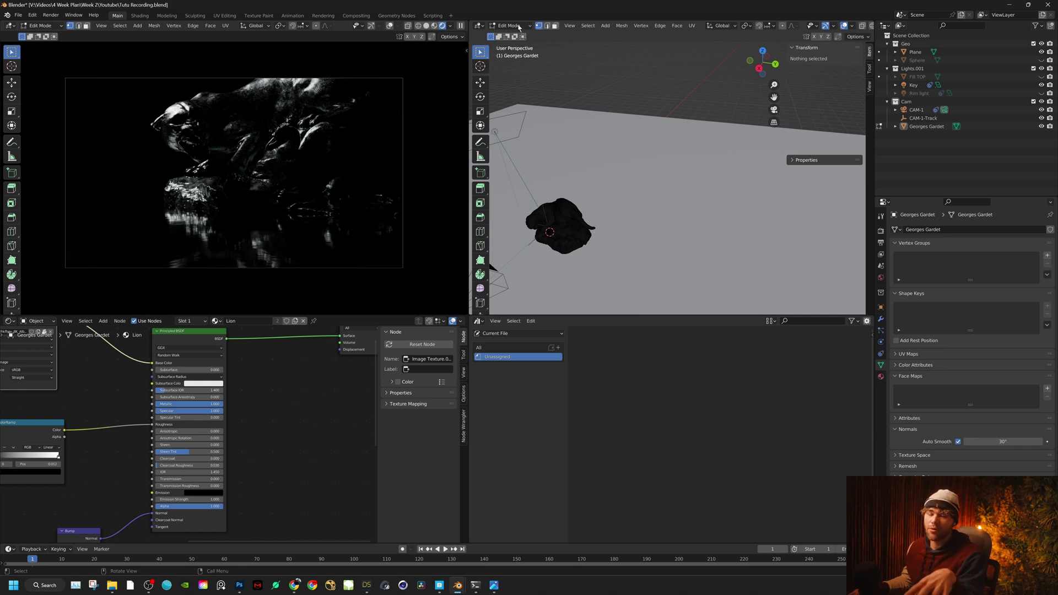
key("Tab")
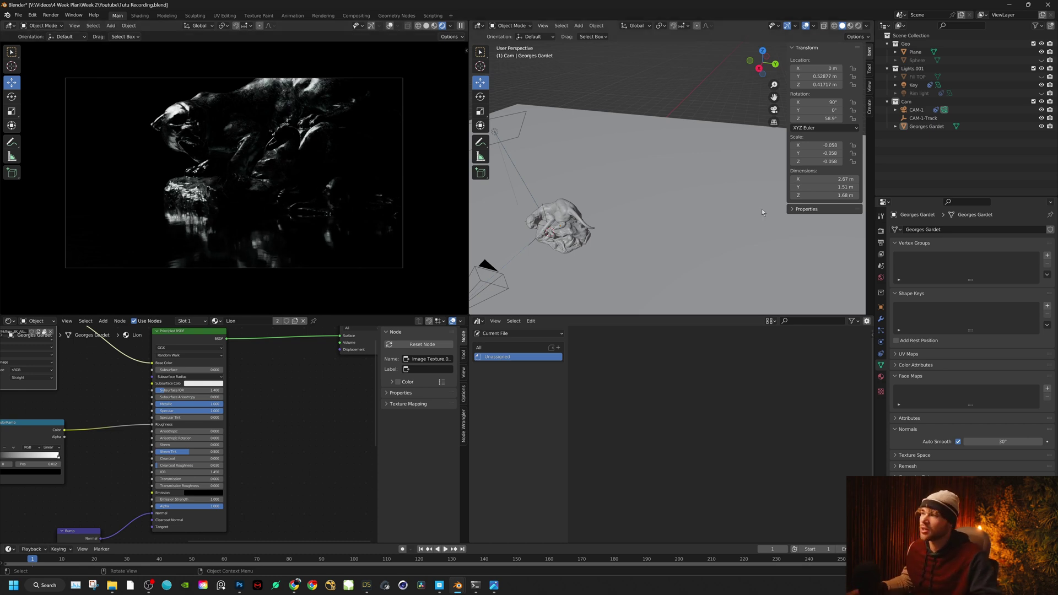
left_click(558, 217)
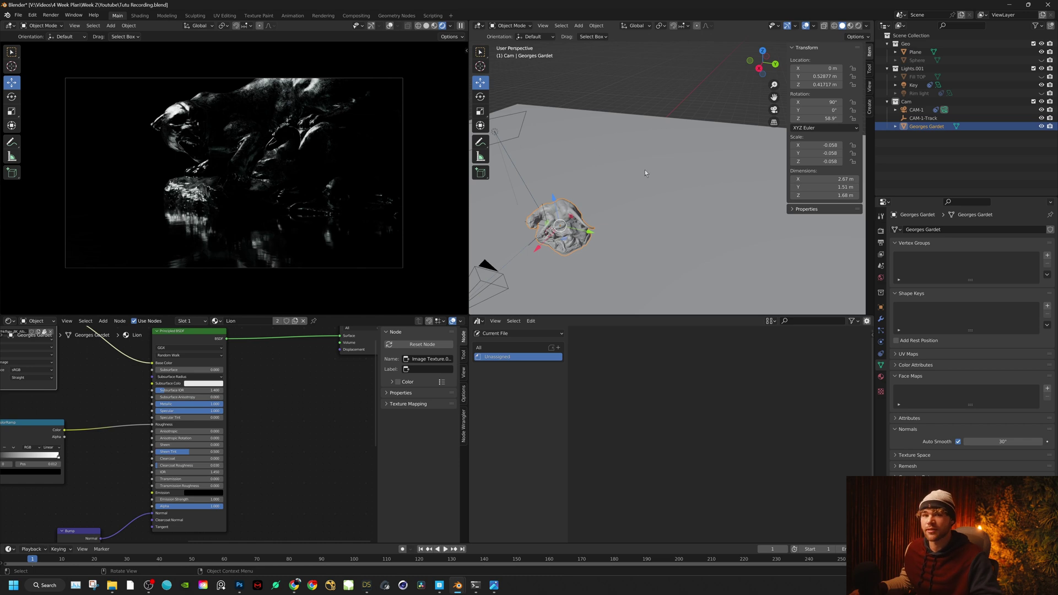
Step: Unhide the Fill TOP light and raise it to about 1.81 m on Z
middle_click_drag(664, 154, 626, 166)
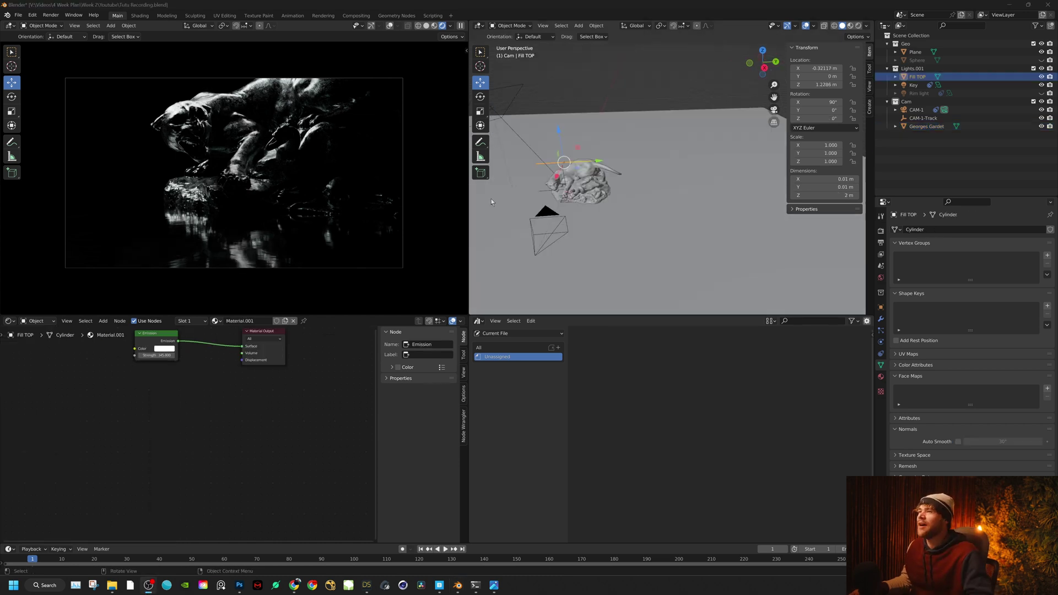
middle_click_drag(741, 149, 684, 162)
scroll(618, 185, "up", 3)
mouse_move(607, 142)
left_mouse_down()
mouse_move(607, 73)
mouse_move(607, 121)
left_mouse_up()
Step: Hide the Key light and move Fill TOP along X to about 0.67 m
left_click(1042, 85)
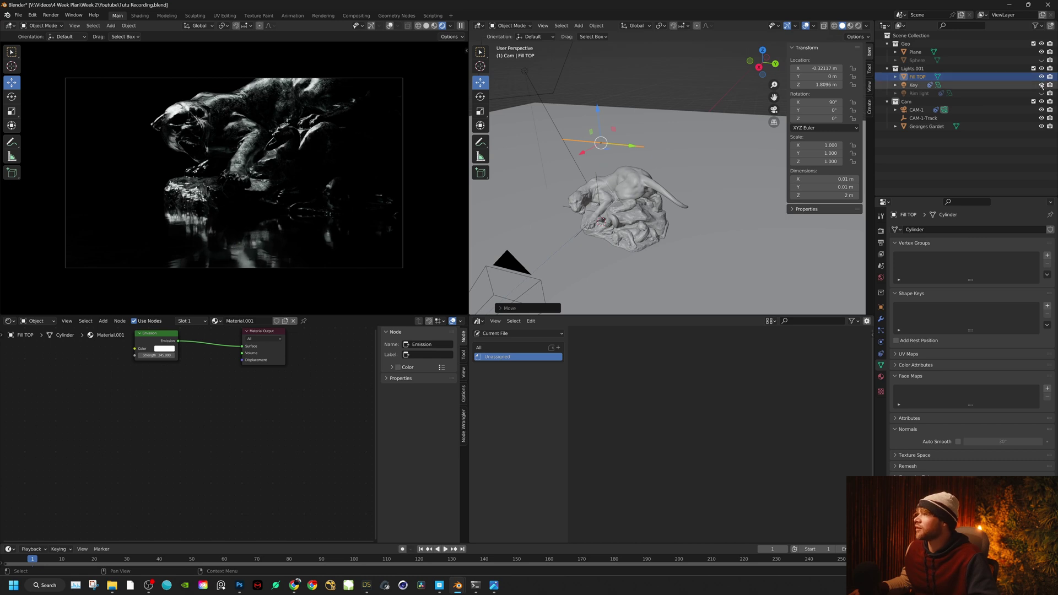
middle_click_drag(581, 118, 571, 183)
scroll(593, 134, "down", 5)
scroll(571, 183, "up", 3)
left_click_drag(533, 194, 504, 201)
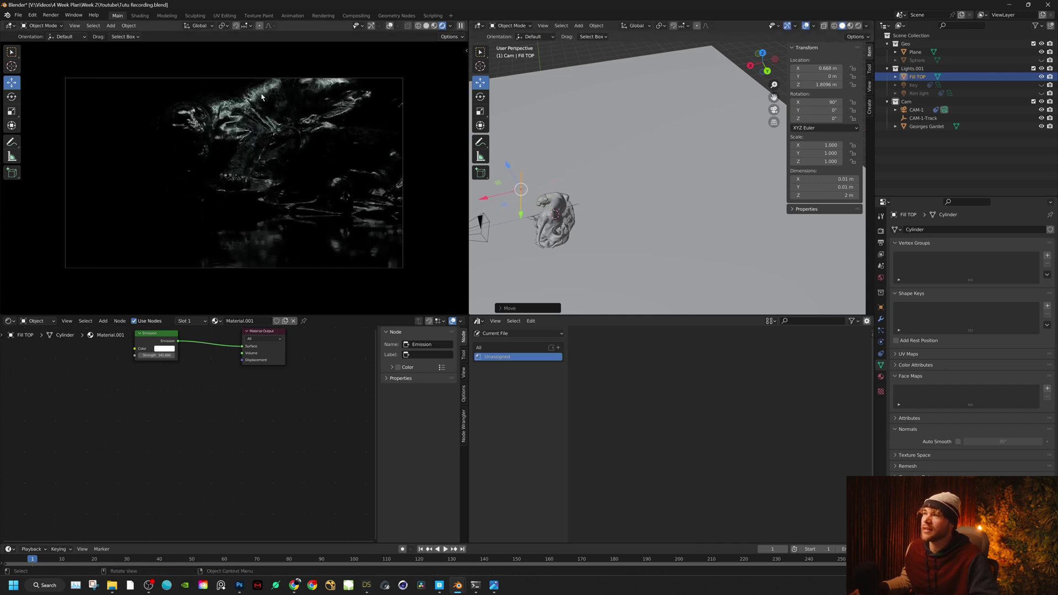
key("s")
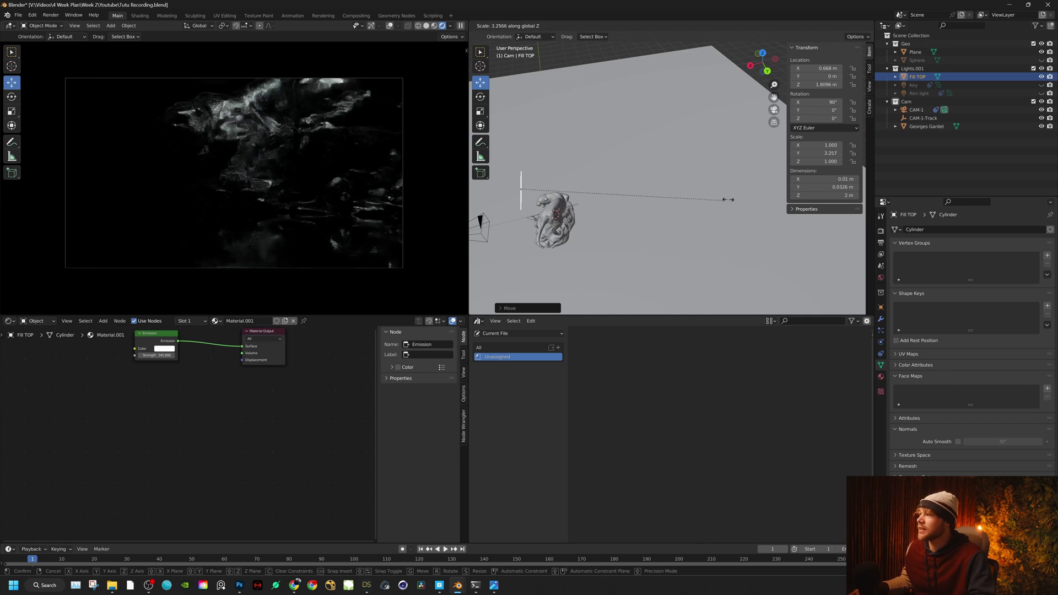
key("x")
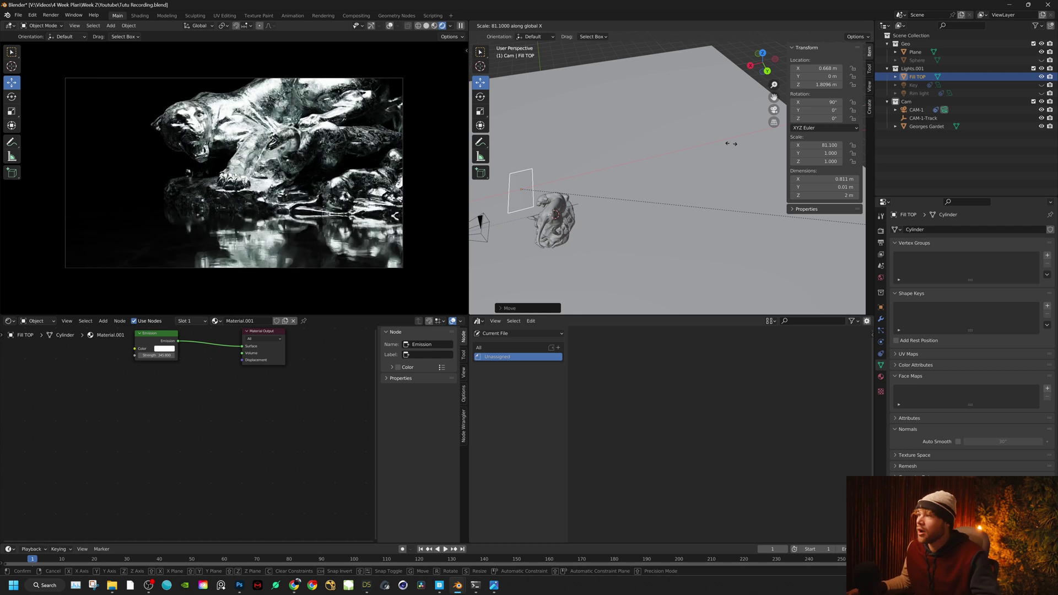
key("Escape")
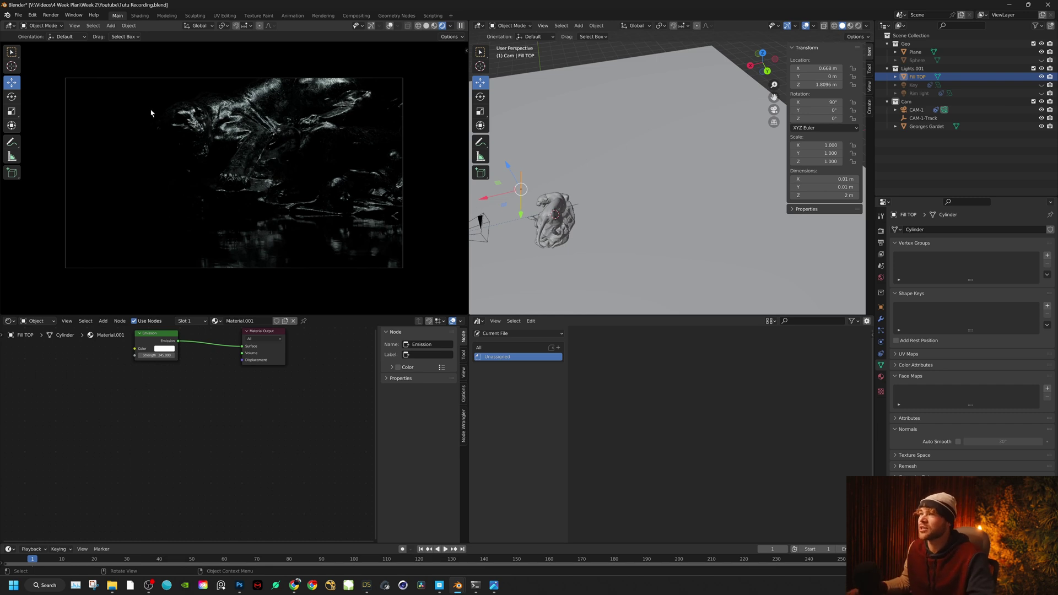
Step: Unhide the Key light, reduce its size to about 0.57 m and lower it to about 1.57 m on Z
left_click(915, 85)
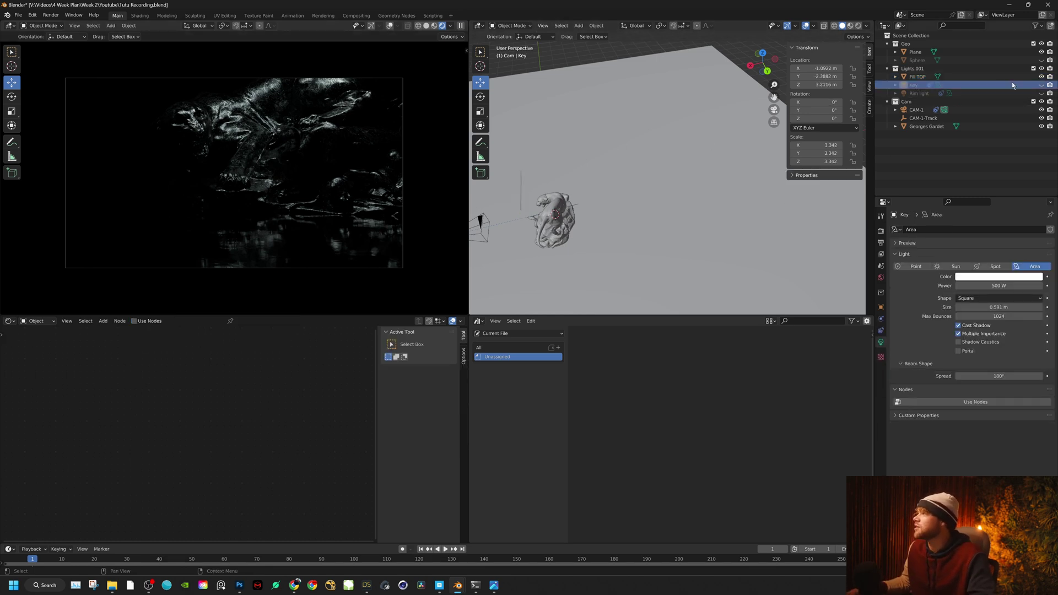
left_click(1042, 85)
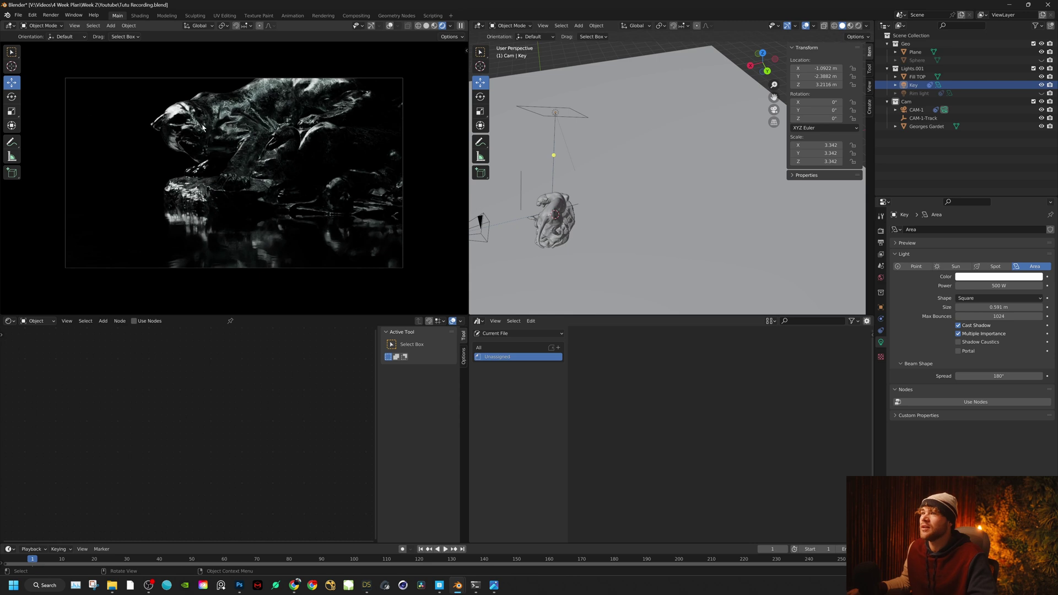
left_click(557, 115)
middle_click_drag(594, 171, 649, 143)
left_click_drag(551, 119, 552, 112)
middle_click_drag(554, 111, 577, 113)
left_click_drag(619, 54, 613, 90)
middle_click_drag(614, 90, 568, 131)
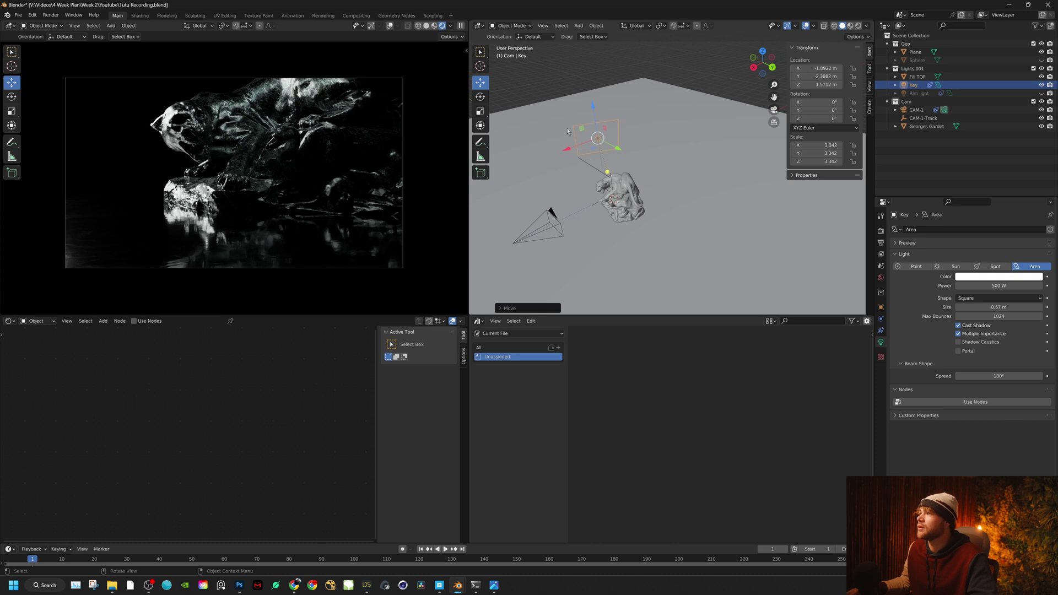
Step: Shift the Key light to about -1.5 m on X and -2.8 m on Y
left_click_drag(568, 150, 594, 142)
middle_click_drag(594, 143, 651, 140)
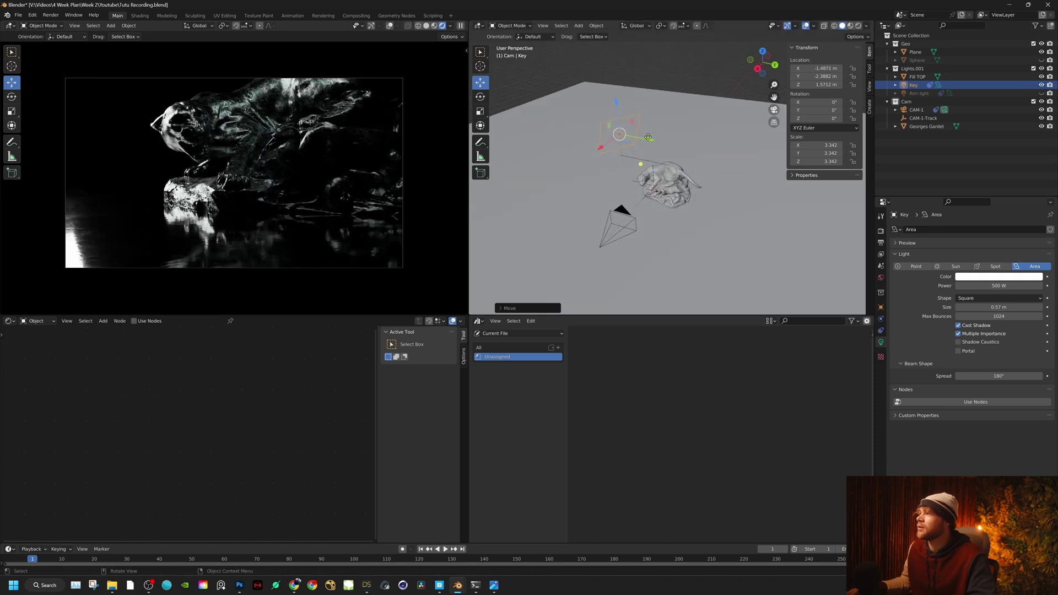
left_click_drag(649, 137, 639, 136)
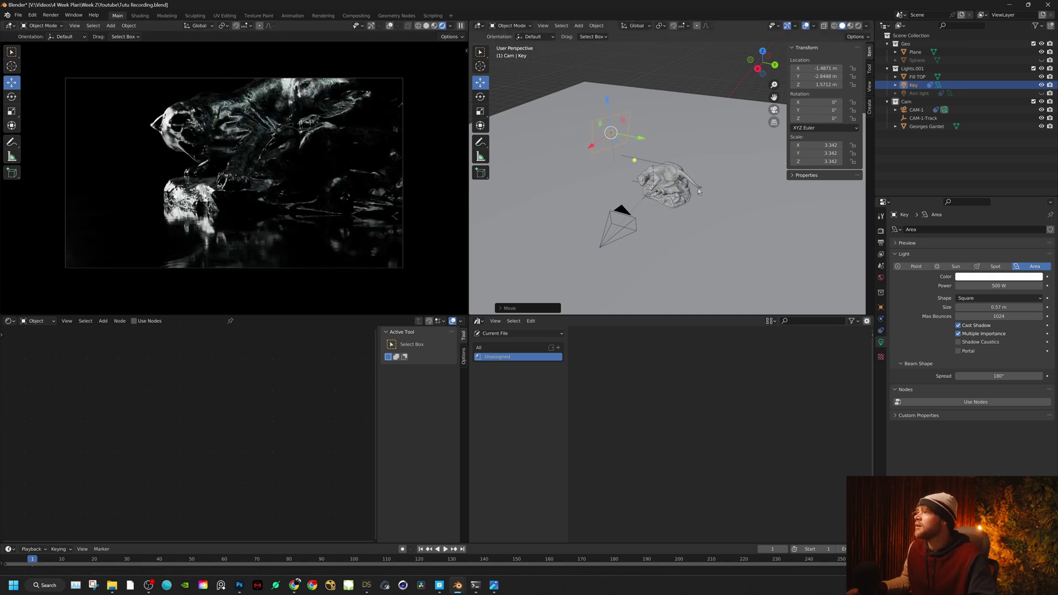
Step: Reposition Fill TOP high above the statue at about X -0.02 m, Y 0.35 m and Z 4.36 m
scroll(676, 204, "up", 4)
left_click(603, 201)
middle_click_drag(599, 221, 751, 204)
left_click_drag(682, 197, 659, 228)
mouse_move(660, 229)
middle_mouse_down()
mouse_move(608, 206)
mouse_move(548, 219)
middle_mouse_up()
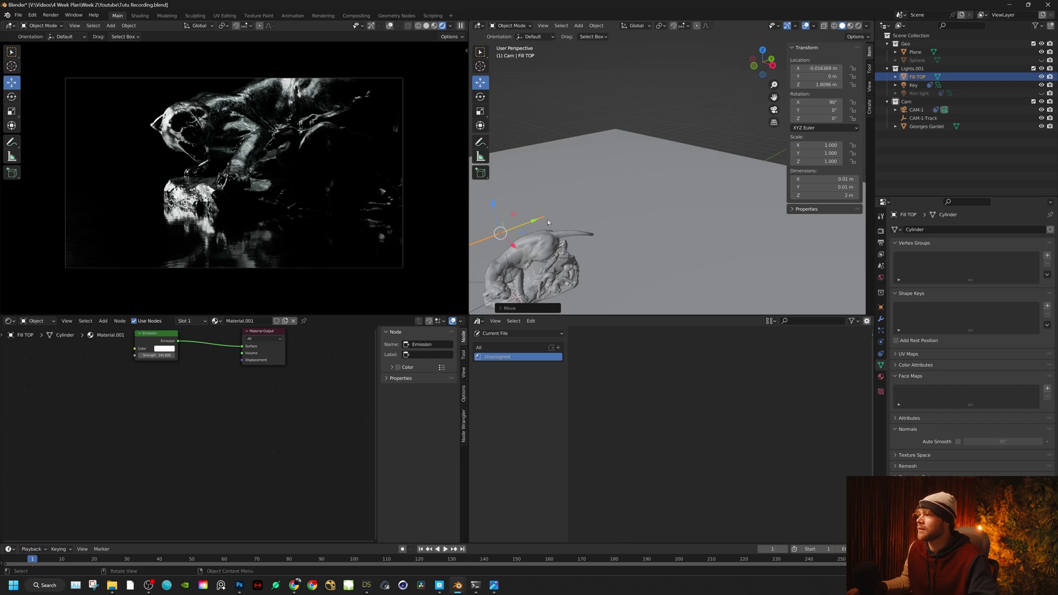
left_click_drag(536, 224, 556, 220)
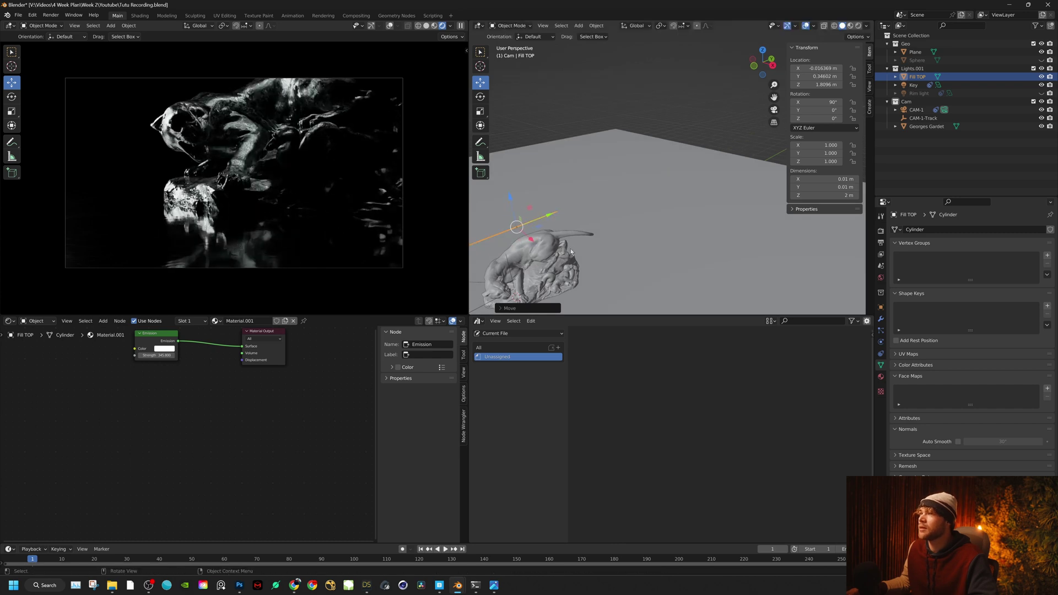
middle_click_drag(556, 220, 583, 226)
left_click_drag(551, 168, 560, 59)
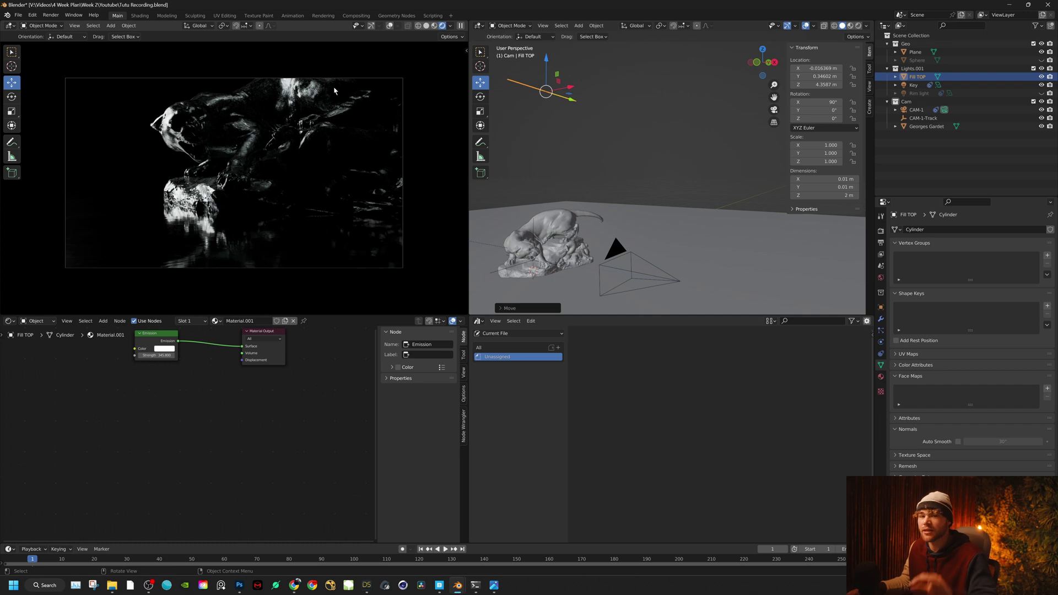
Step: Unhide the Rim light and clear the Sphere target from its Track To constraint
middle_click_drag(524, 165, 576, 174)
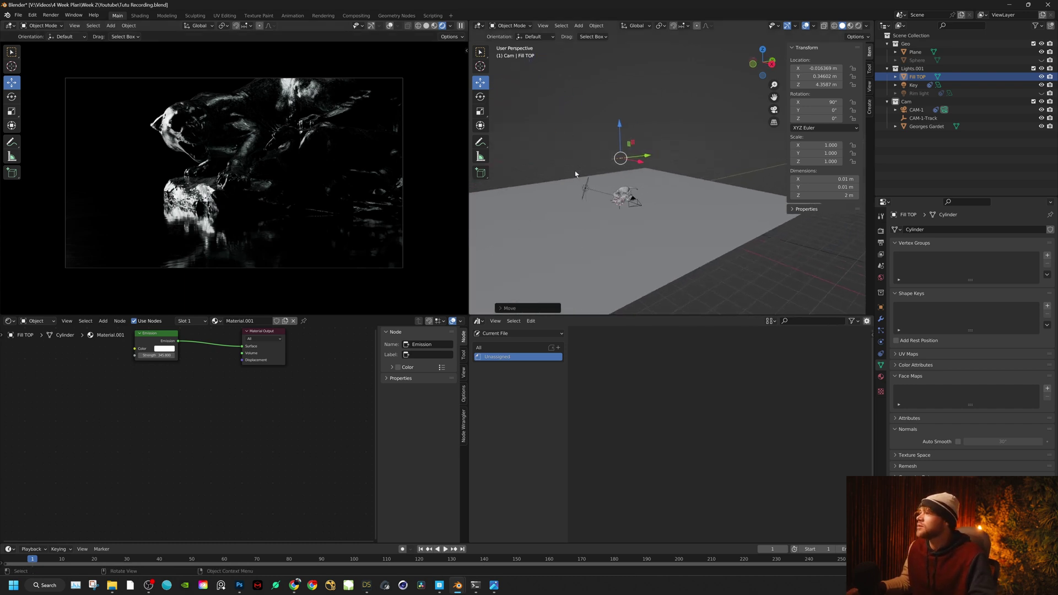
left_click(912, 94)
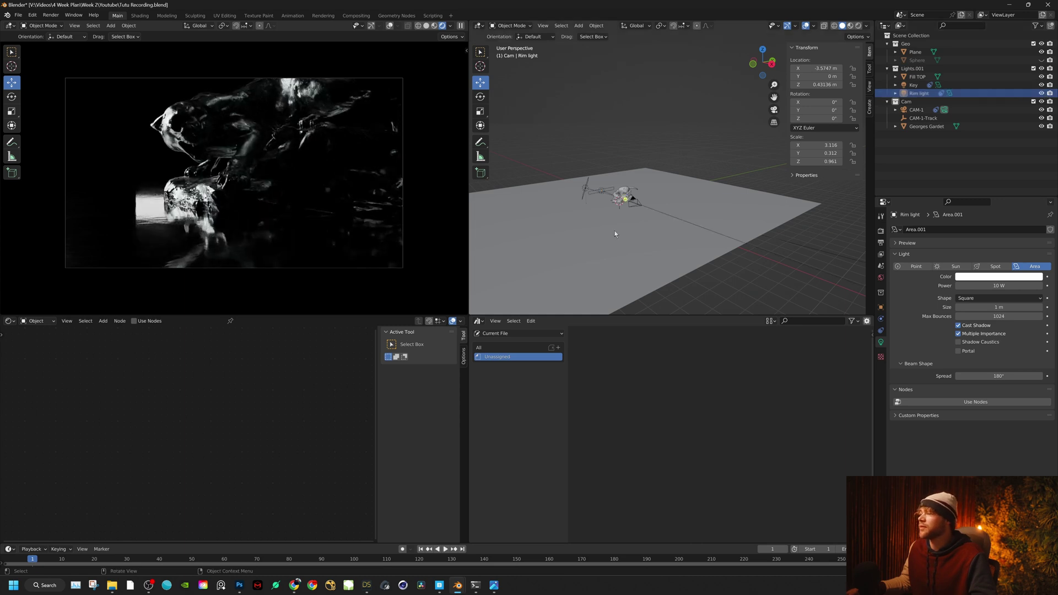
middle_click_drag(615, 235, 531, 257)
scroll(543, 252, "up", 4)
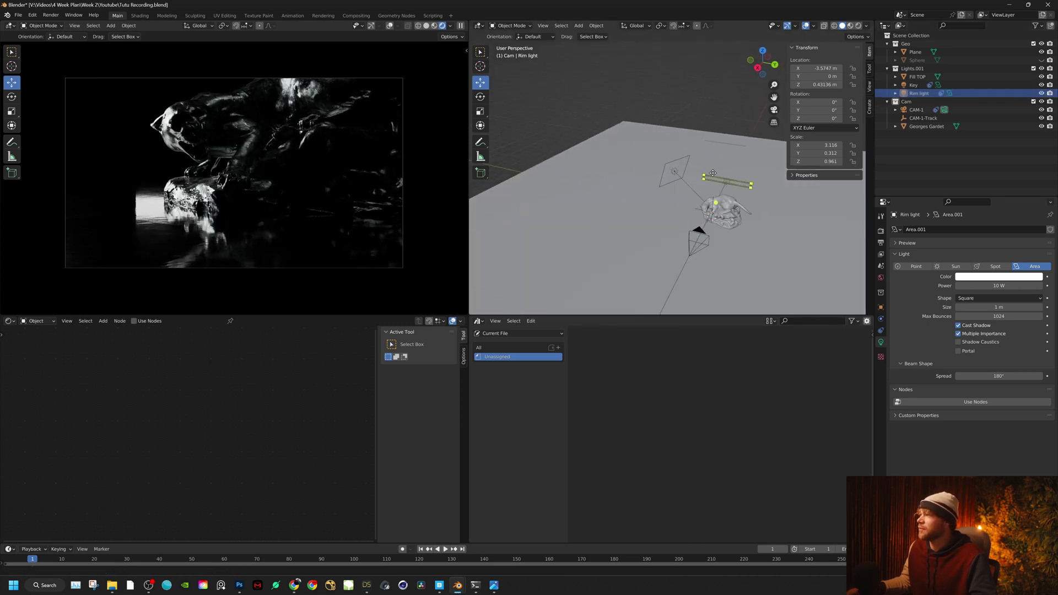
middle_click_drag(714, 173, 664, 176)
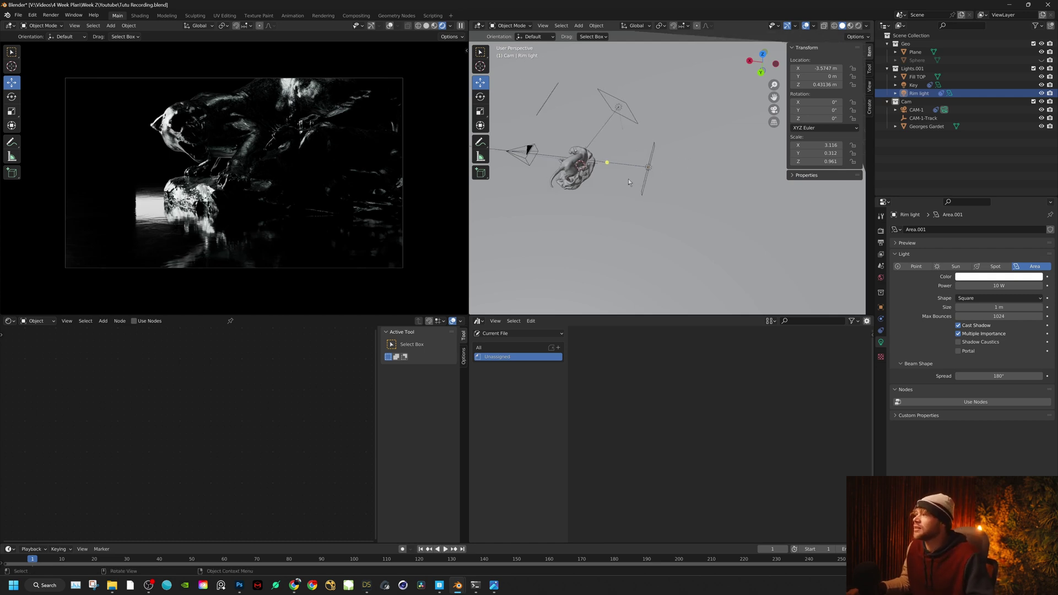
left_click(881, 331)
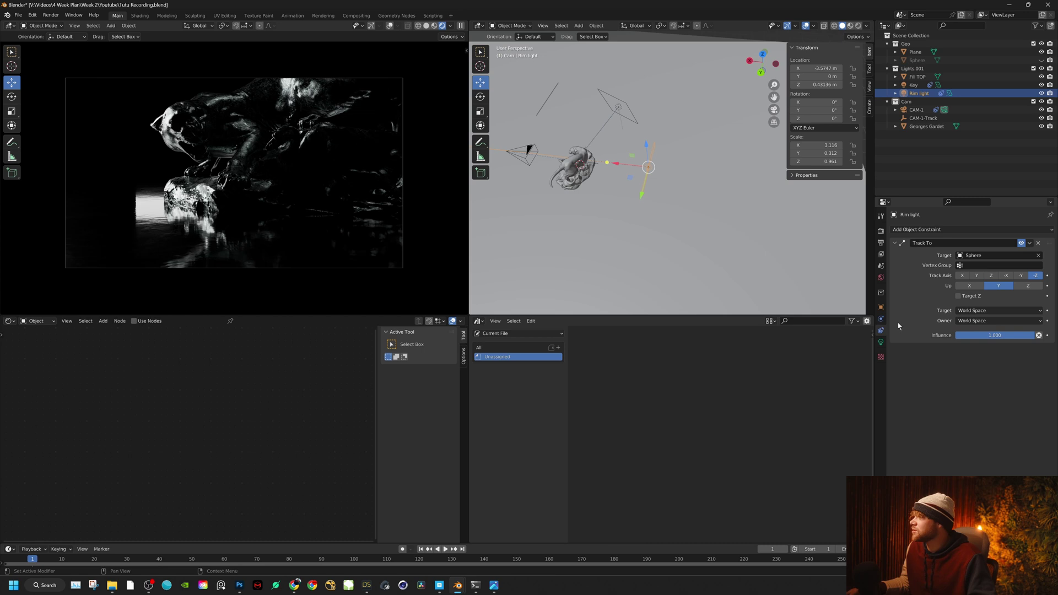
left_click(1039, 256)
Step: Place the Rim light at about X -3.77 m, Y -0.23 m, Z 1.81 m, rotated 90° on X and about -95.7° on Z
key("KP_Decimal")
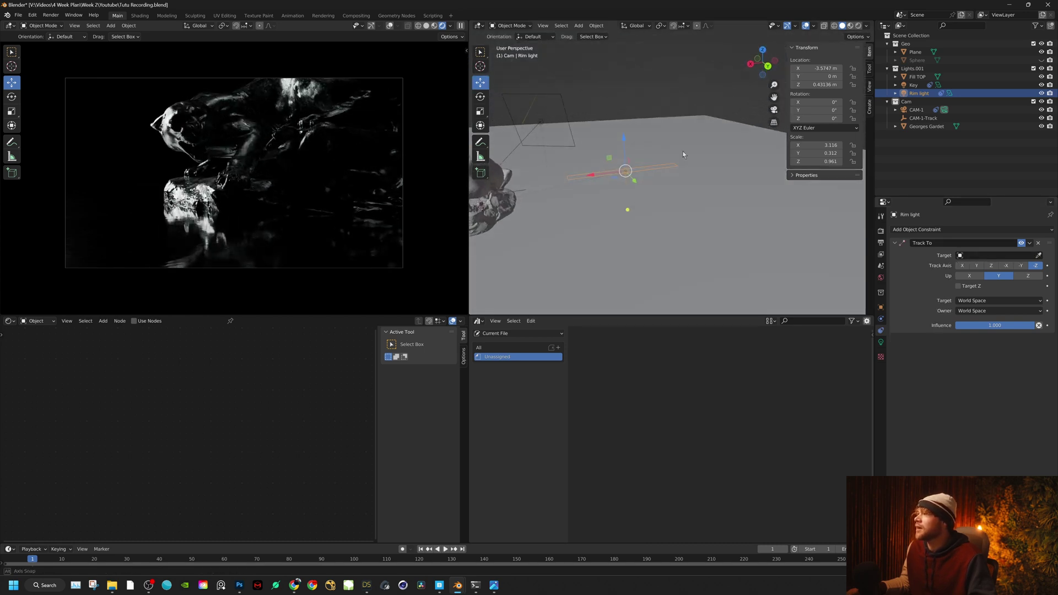
middle_click_drag(683, 155, 676, 157)
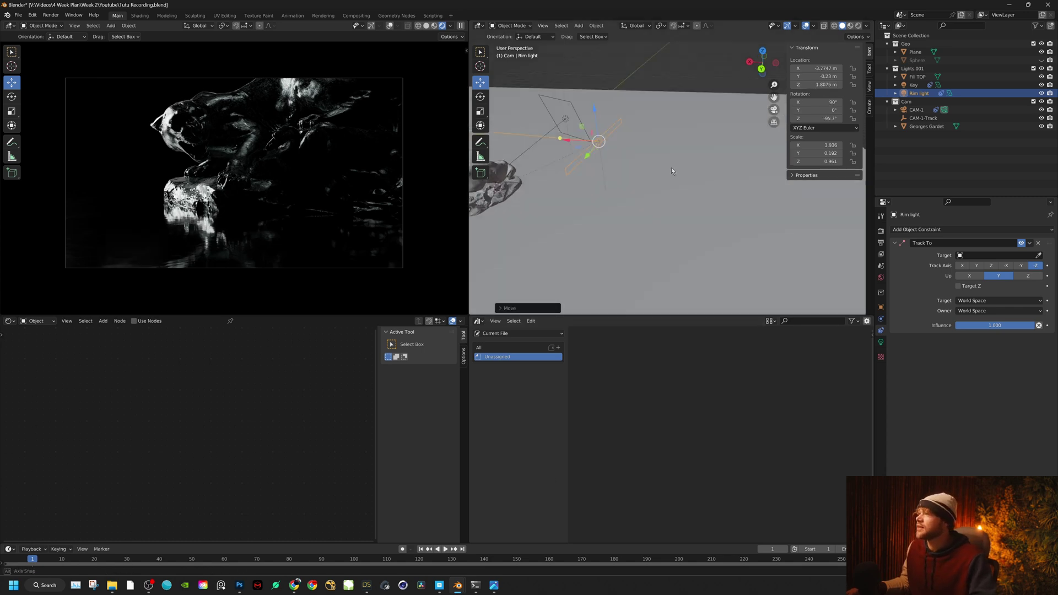
mouse_move(671, 168)
middle_mouse_down()
mouse_move(634, 173)
mouse_move(671, 160)
mouse_move(656, 155)
mouse_move(708, 177)
mouse_move(727, 203)
middle_mouse_up()
Step: Set the Rim light's color to red
left_click(881, 342)
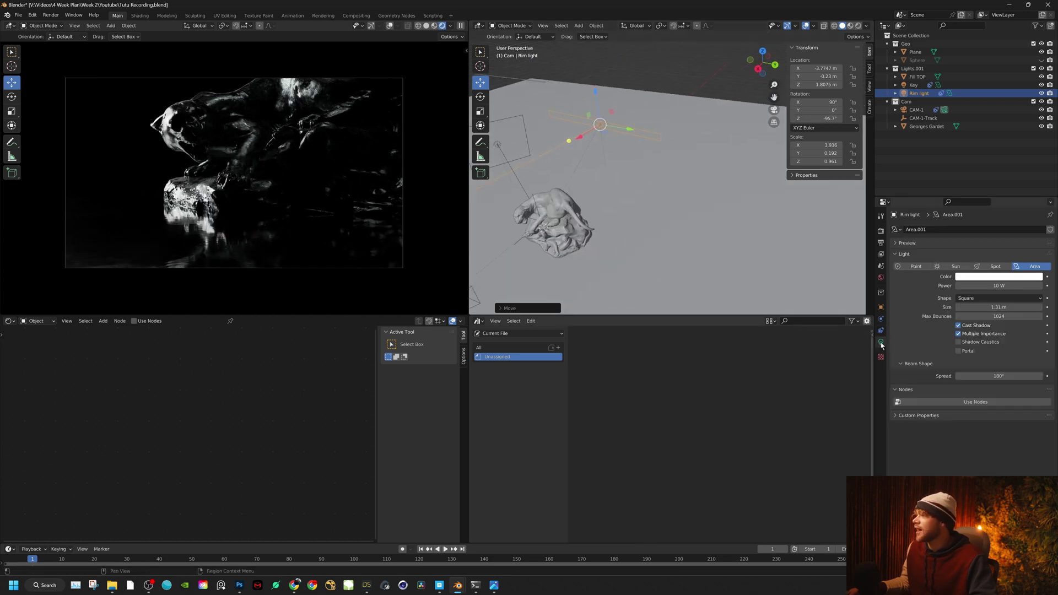
left_click(985, 276)
left_click(997, 226)
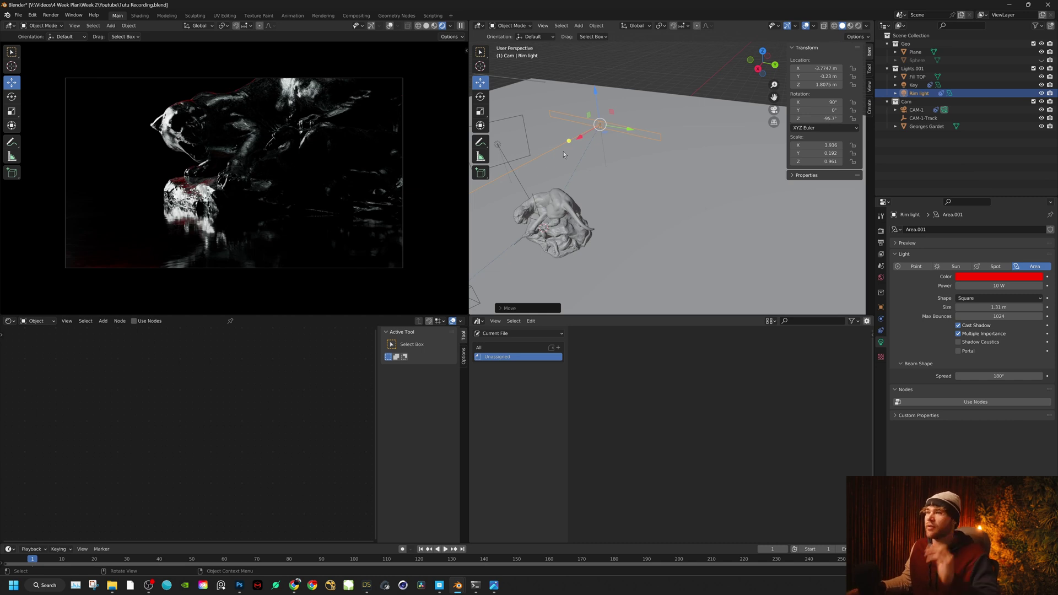
Step: Hide the Key and Fill TOP lights to isolate the Rim light
middle_click_drag(561, 183, 623, 143)
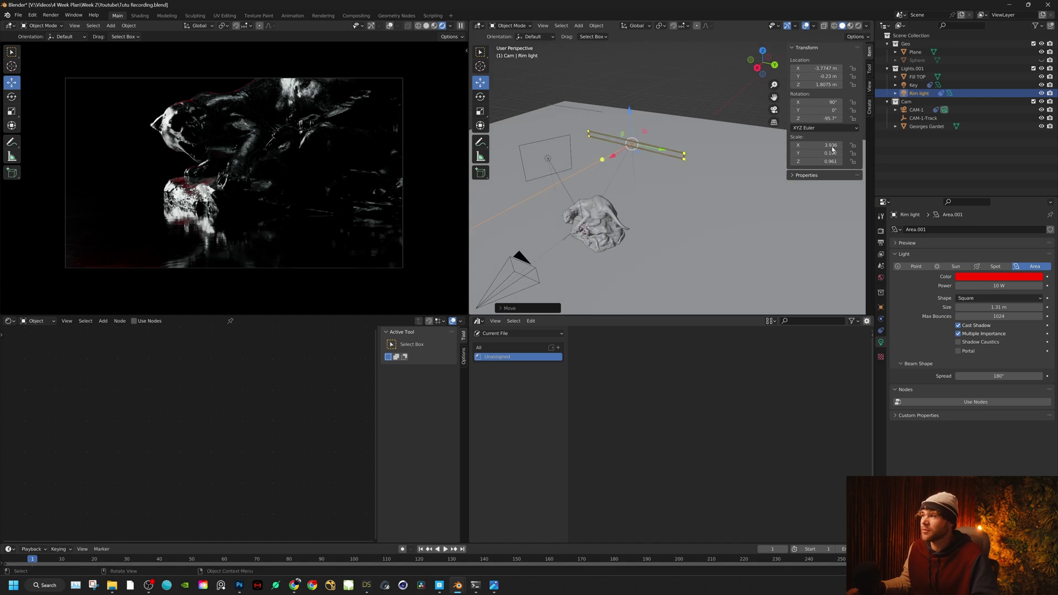
left_click(1042, 85)
left_click(1042, 76)
Step: Move the Rim light closer to the statue, to about X -2.04 m and Z 0.77 m
middle_click_drag(721, 142, 675, 164)
left_click_drag(656, 143, 600, 196)
mouse_move(582, 209)
middle_mouse_down()
mouse_move(617, 234)
mouse_move(601, 217)
mouse_move(691, 203)
mouse_move(680, 198)
middle_mouse_up()
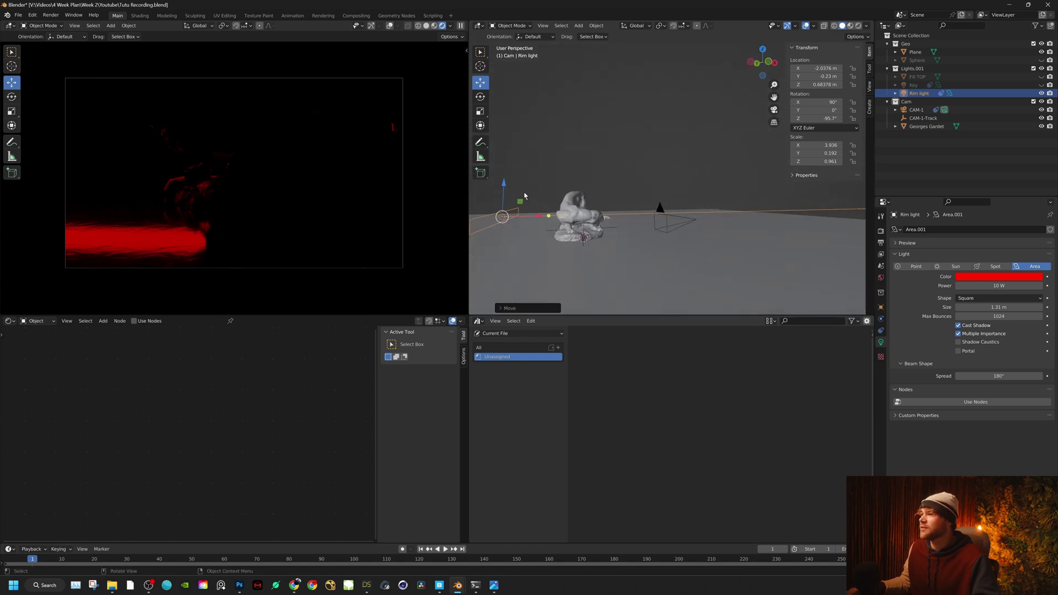
left_click_drag(503, 181, 504, 178)
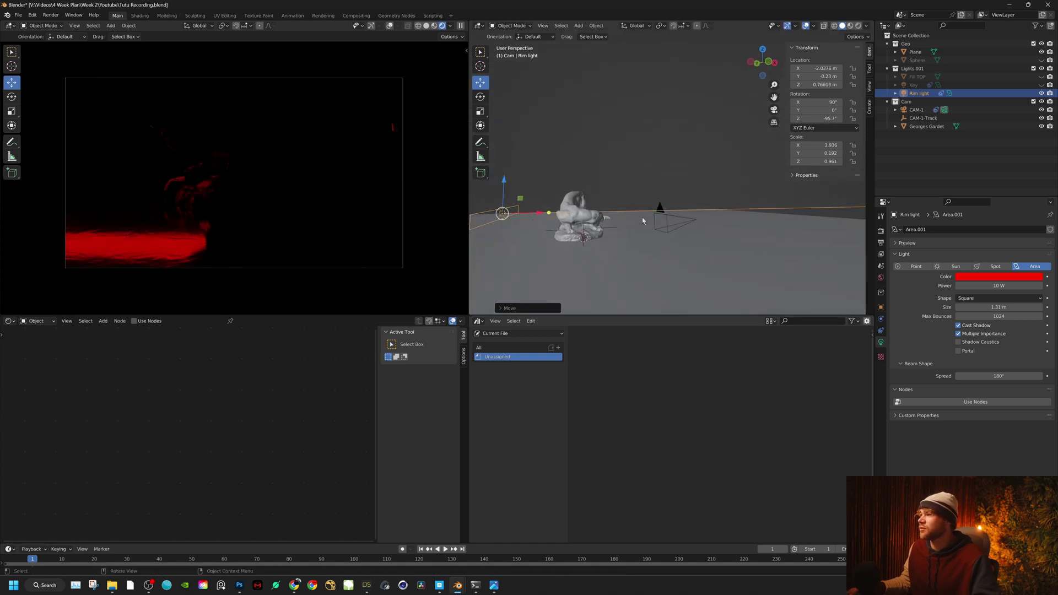
Step: Lower CAM-1 slightly and raise its CAM-1-Track target to about 0.48 m on Z
left_click(676, 218)
left_click_drag(697, 185, 698, 191)
middle_click_drag(683, 250, 639, 233)
left_click(613, 196)
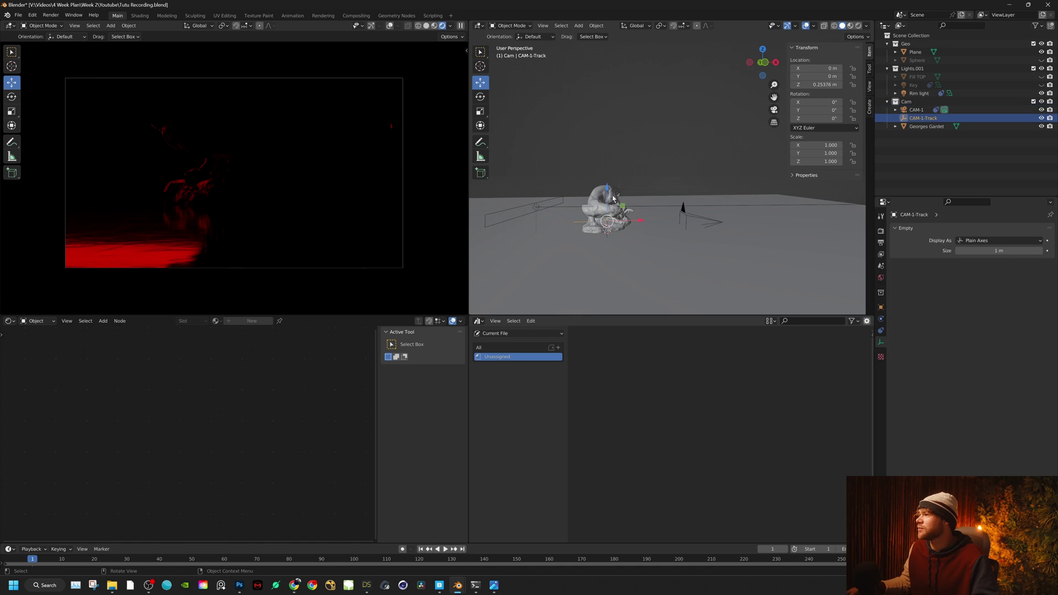
left_click_drag(606, 185, 614, 180)
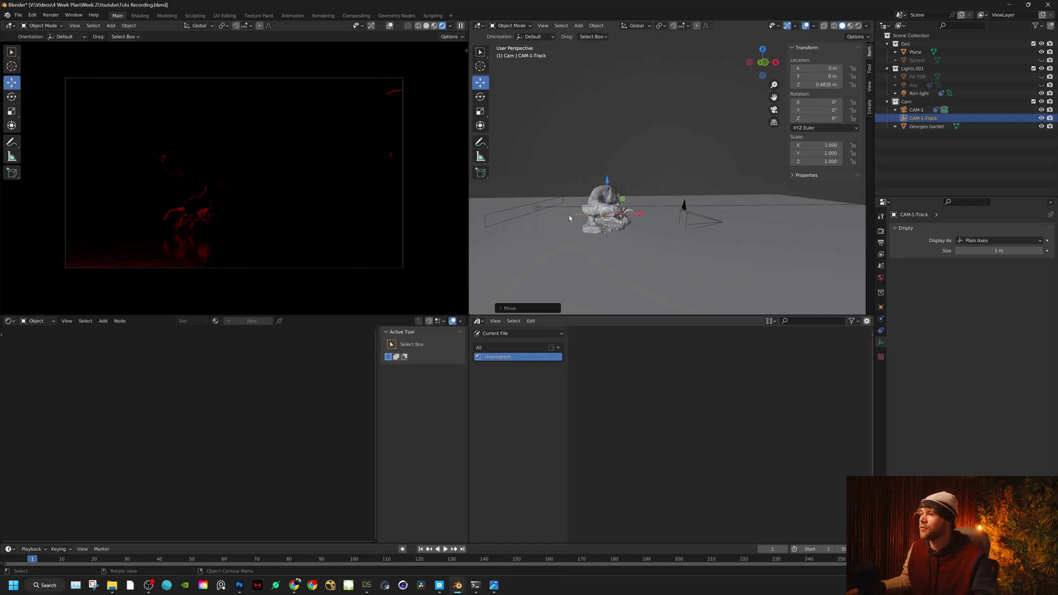
Step: Raise the Rim light to about 2.06 m on Z and set its power to 60 W
mouse_move(569, 218)
middle_mouse_down()
mouse_move(603, 168)
mouse_move(609, 204)
middle_mouse_up()
left_click(610, 197)
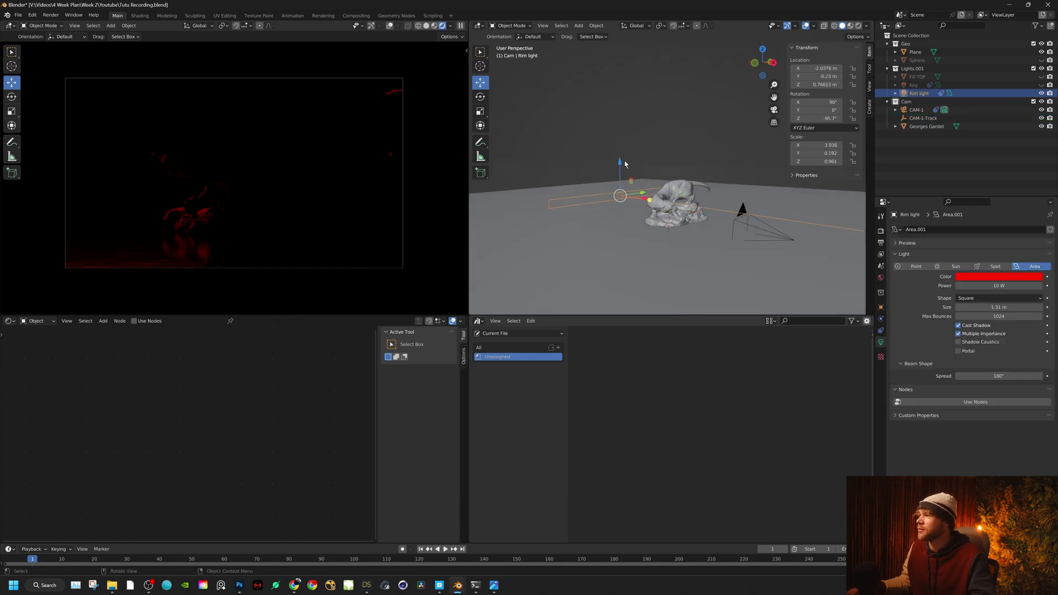
left_click_drag(623, 164, 667, 124)
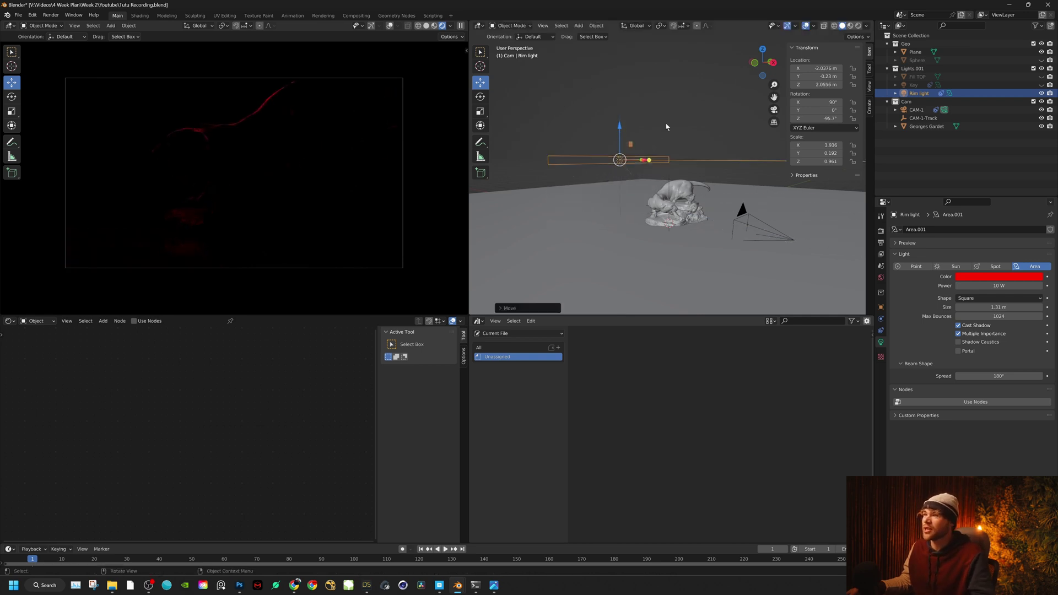
left_click(991, 285)
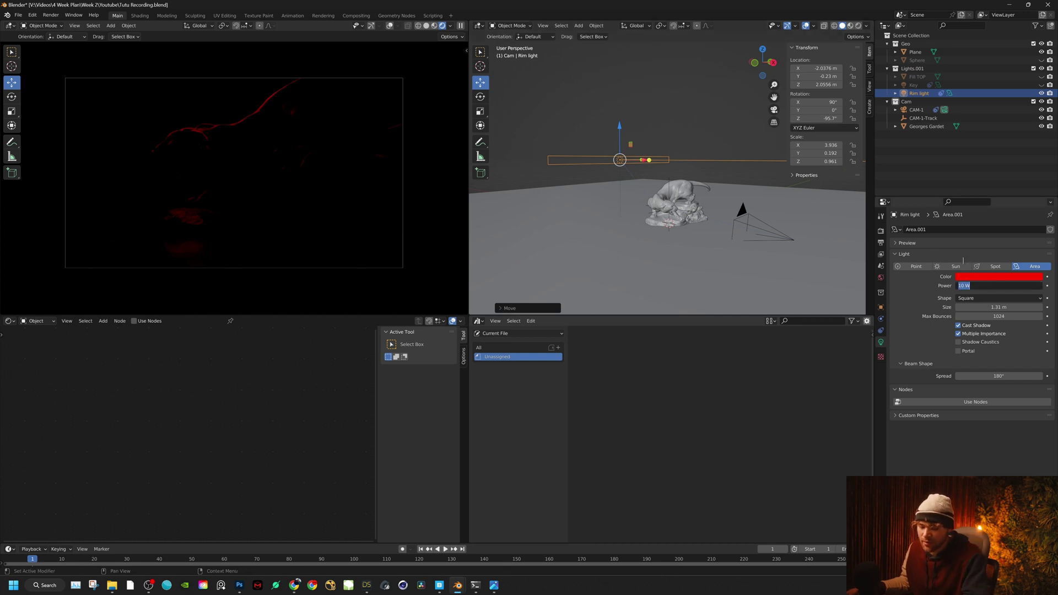
key("Return")
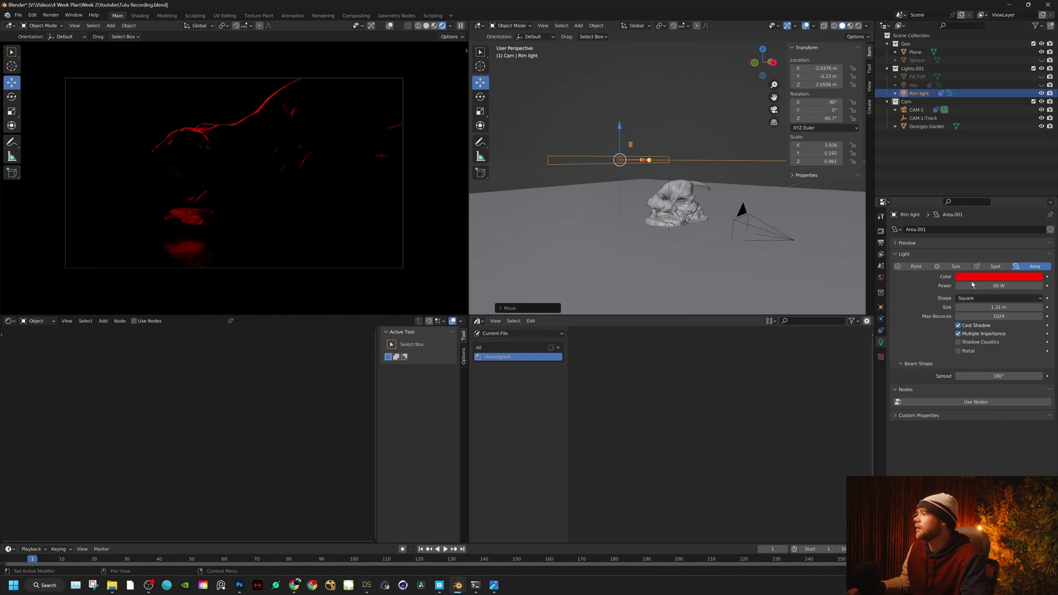
Step: Raise the Rim light's power to about 895 W, and compare the Key and Fill TOP lights individually and with the Rim light shown
left_click_drag(973, 285, 1026, 285)
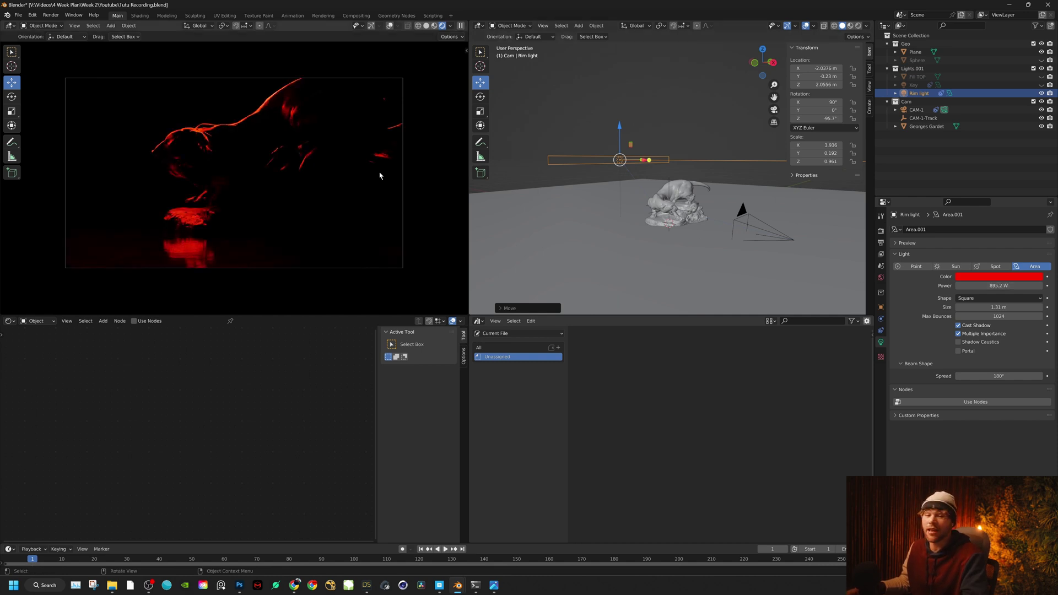
left_click(1042, 92)
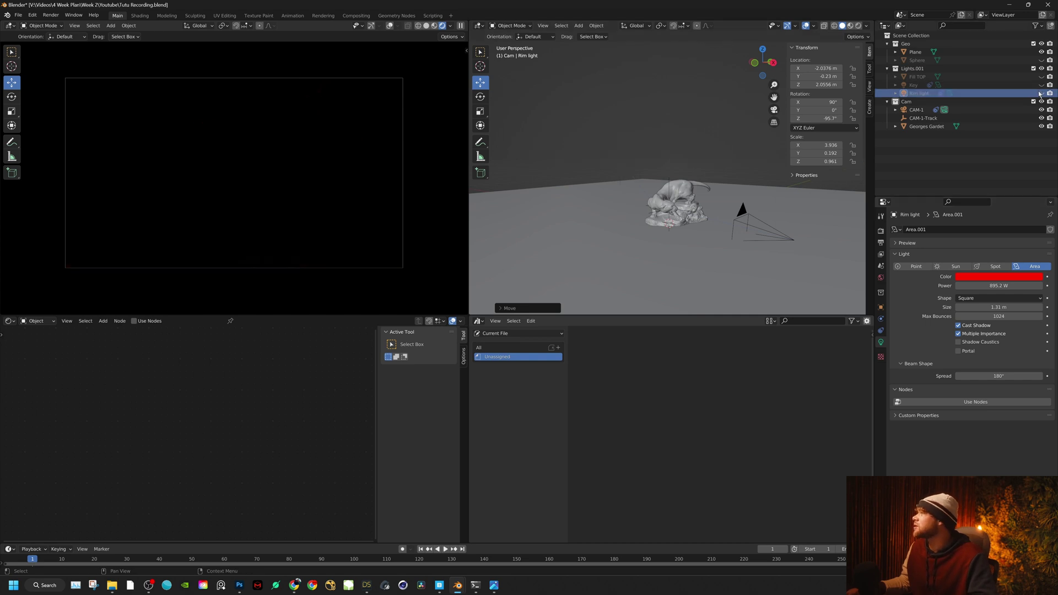
left_click(1042, 85)
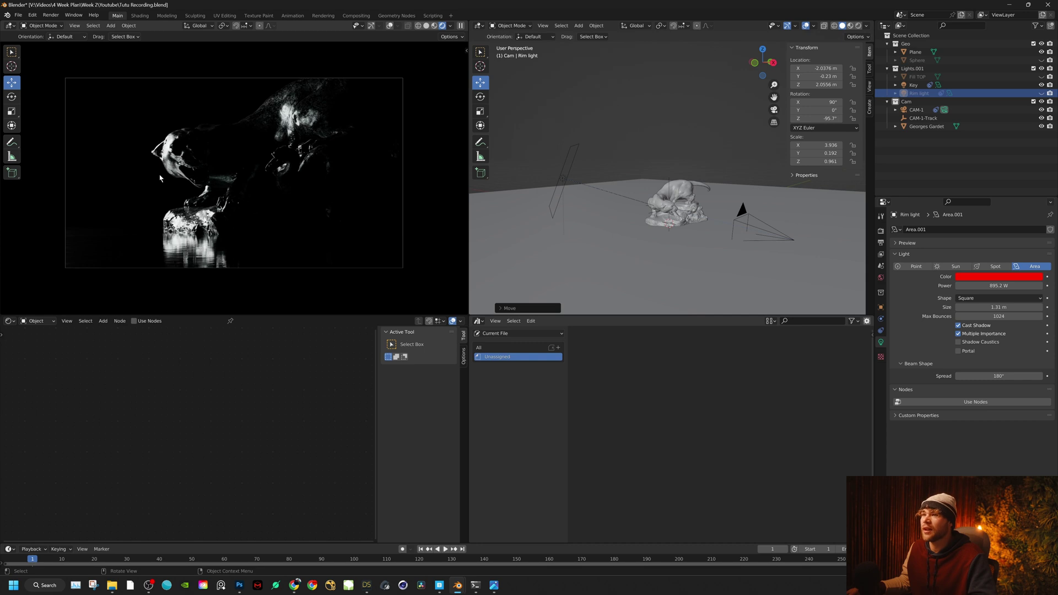
left_click(1042, 85)
left_click(1042, 77)
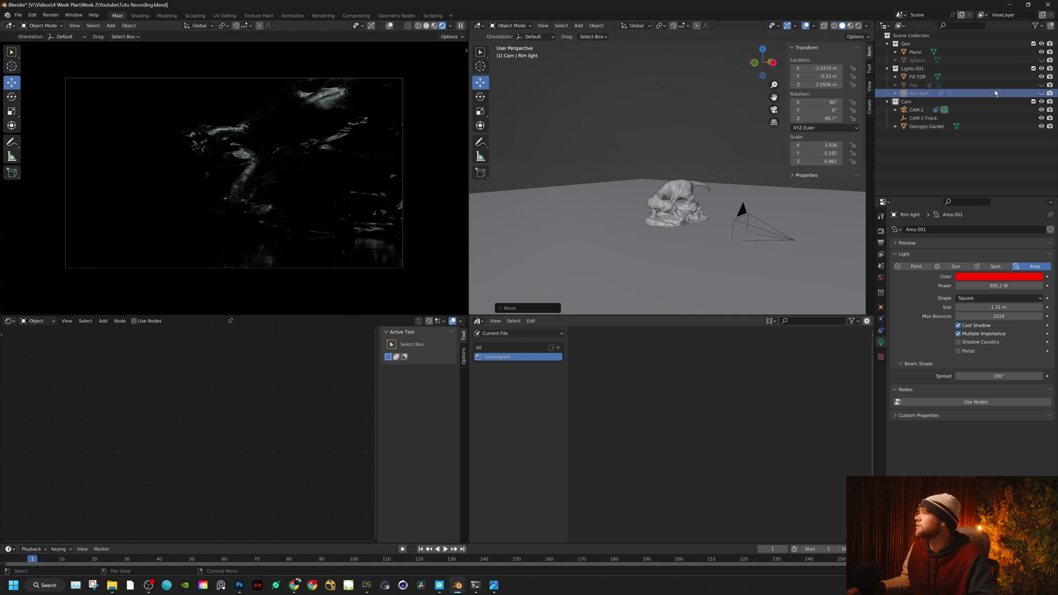
left_click(1042, 85)
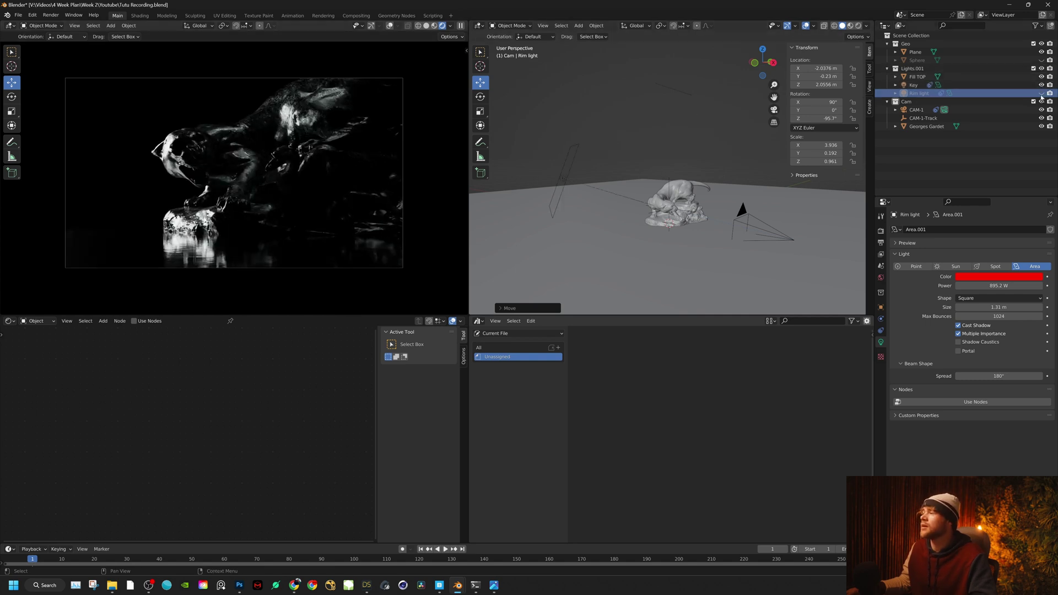
left_click(1042, 94)
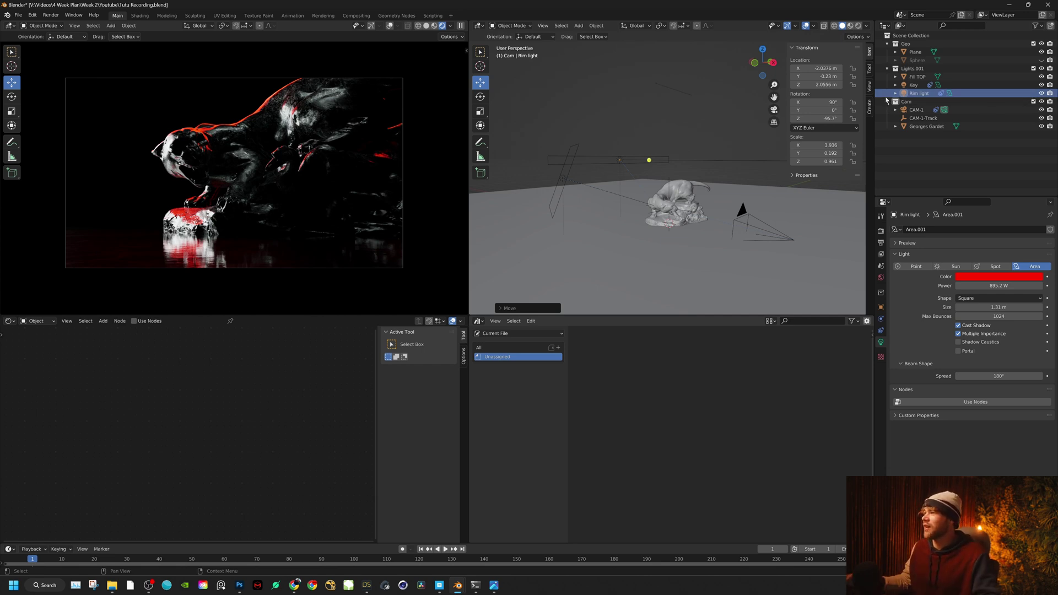
Step: Rotate the Rim light to about X 45.9°, Y -3.97° and Z -94.1°, and move it to about 2.13 m on Y
left_click(621, 160)
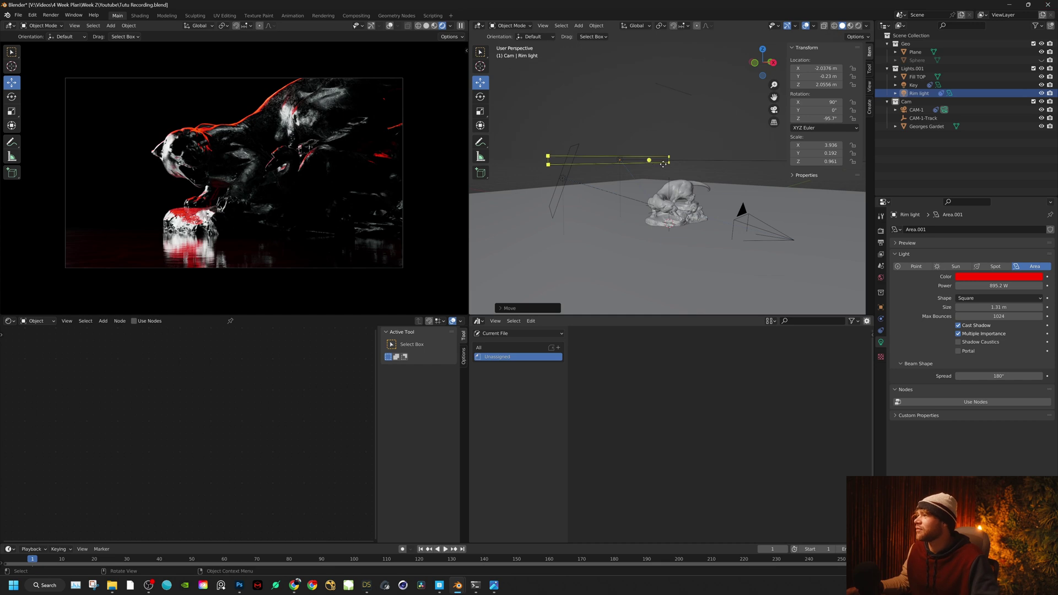
left_click(487, 97)
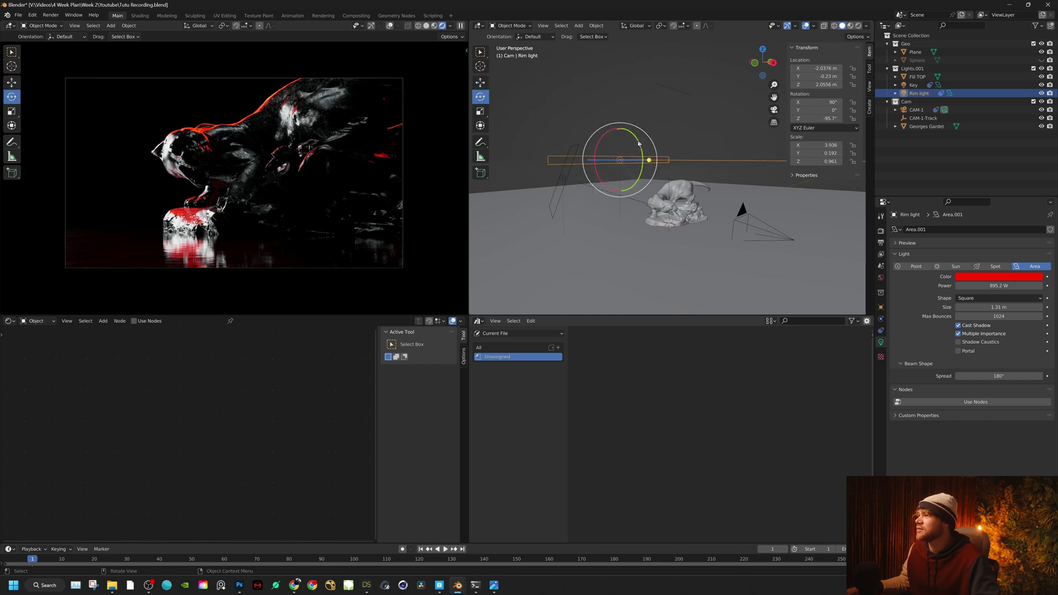
left_click_drag(639, 143, 640, 160)
middle_click_drag(624, 216, 576, 217)
left_click(482, 84)
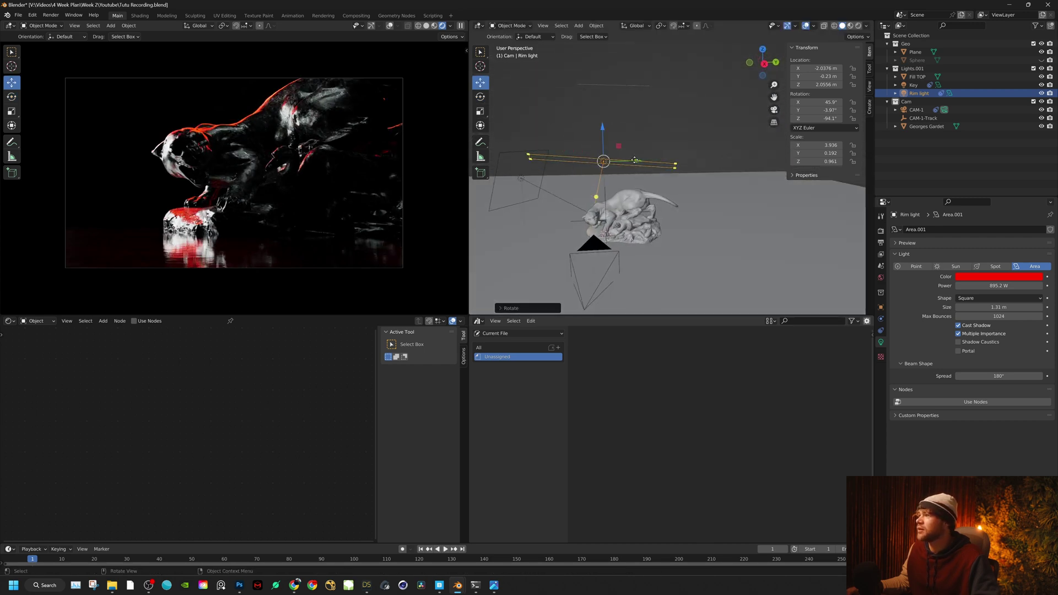
left_click_drag(635, 160, 692, 161)
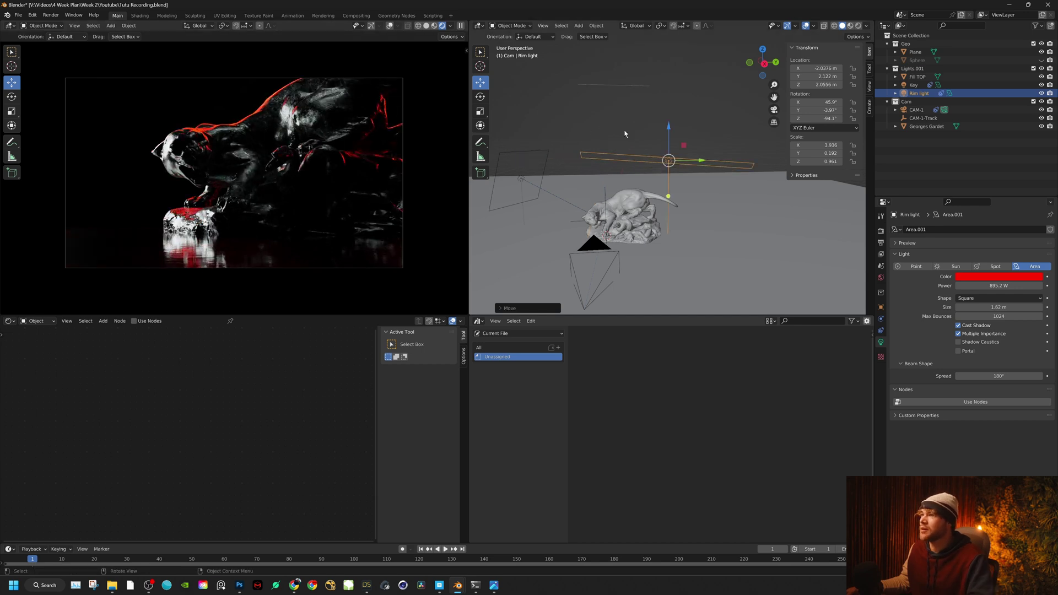
Step: Change the Rim light's color to a soft light orange
left_click(1004, 278)
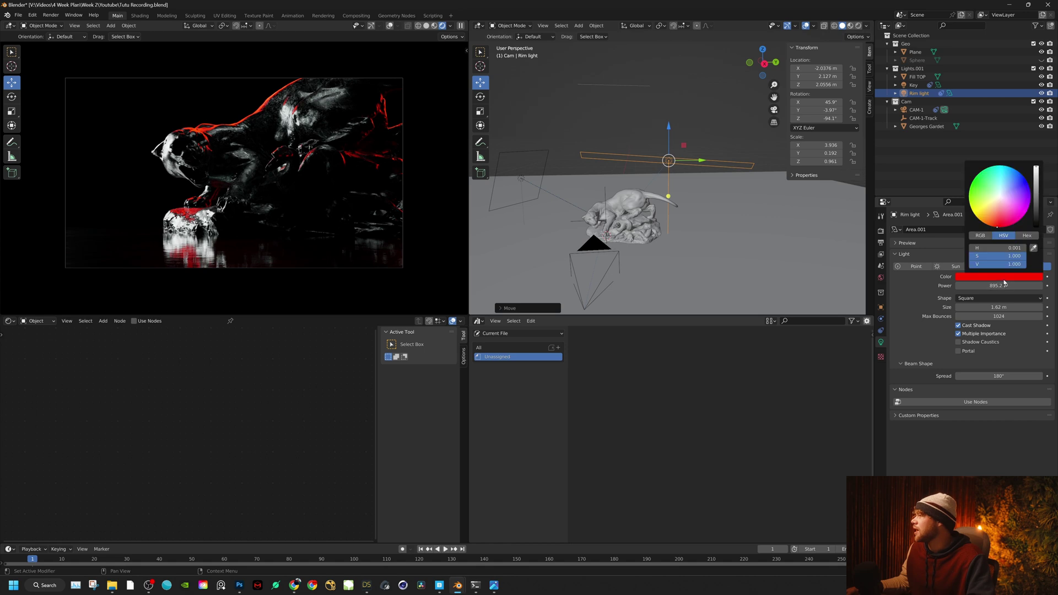
left_click_drag(1002, 220, 997, 207)
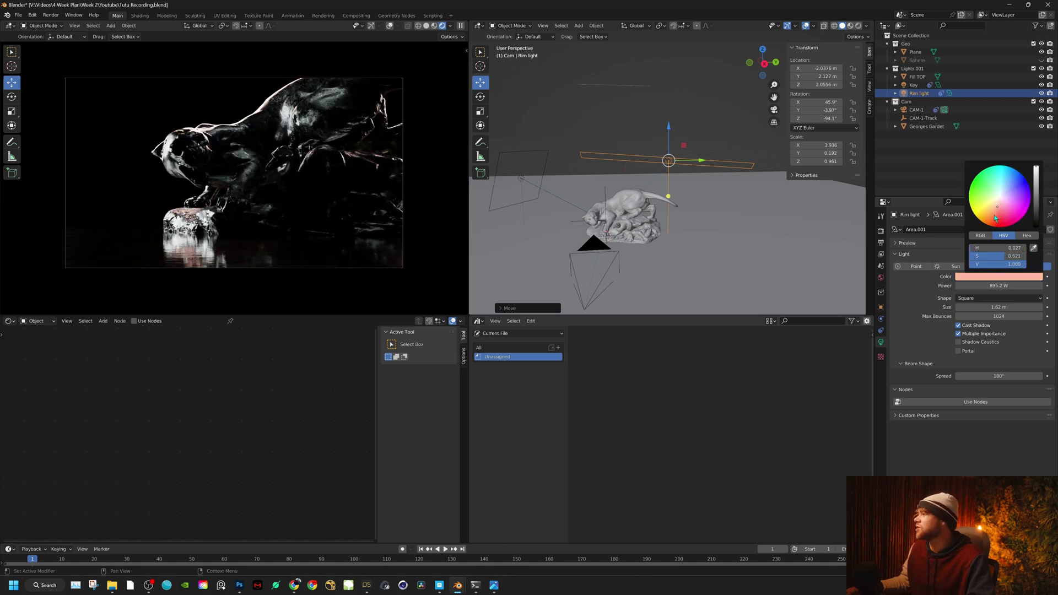
left_click_drag(995, 215, 995, 215)
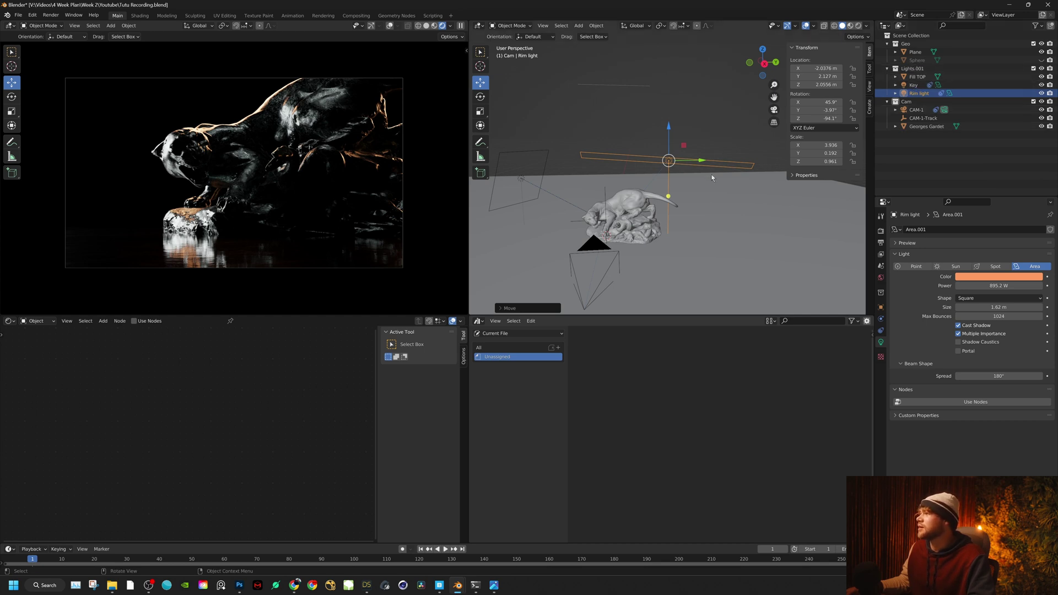
Step: Add a mesh plane on the floor beyond the statue's tail, at about 4.21 m on Y
scroll(712, 177, "down", 5)
middle_click_drag(705, 182, 614, 178)
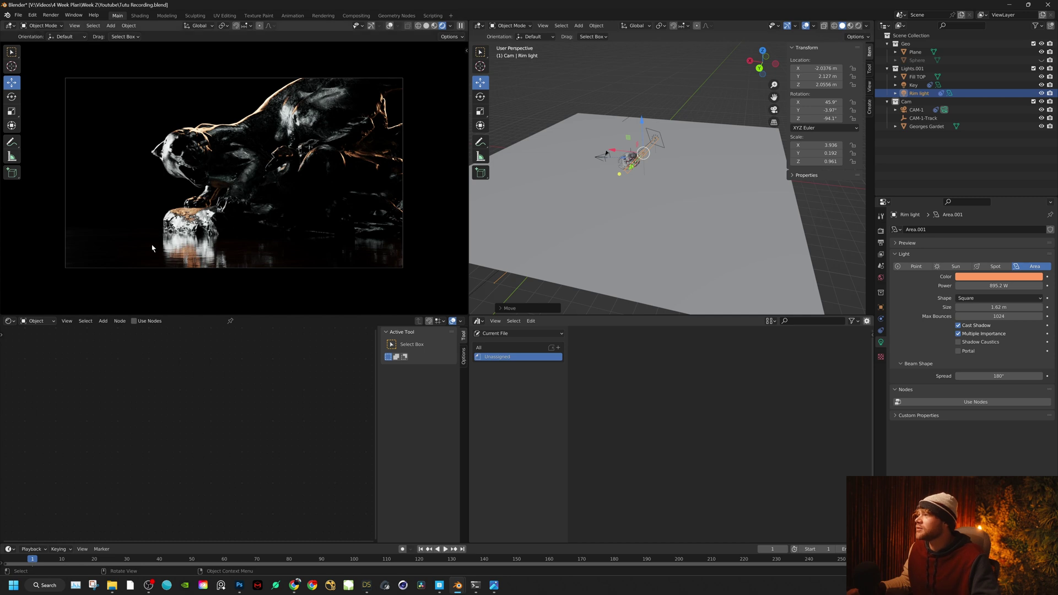
middle_click_drag(575, 172, 669, 184)
scroll(596, 154, "up", 2)
middle_click_drag(541, 121, 610, 172, "shift")
key("shift+a")
mouse_move(609, 154)
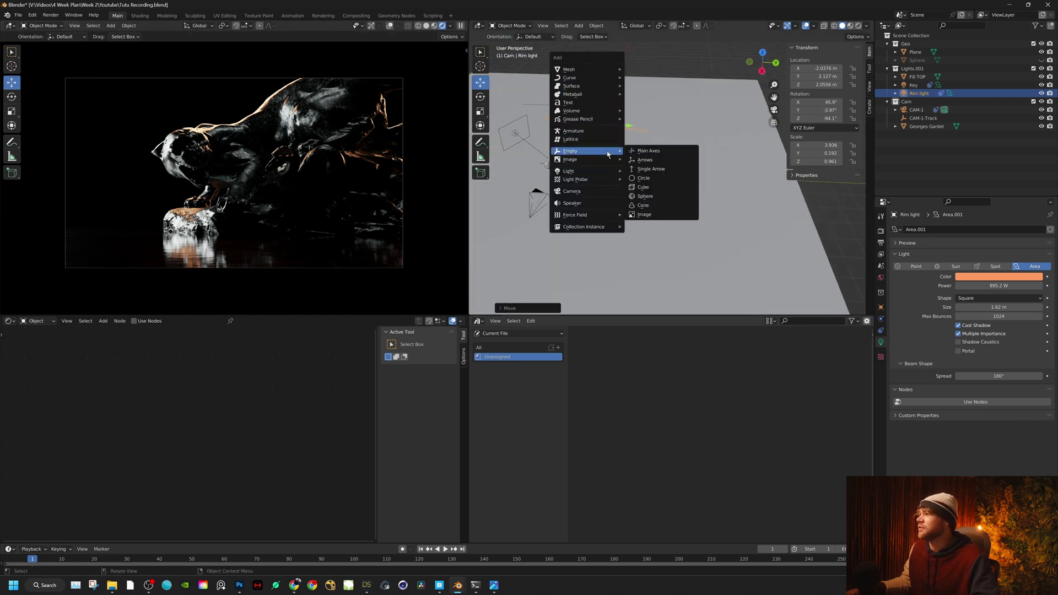
mouse_move(607, 70)
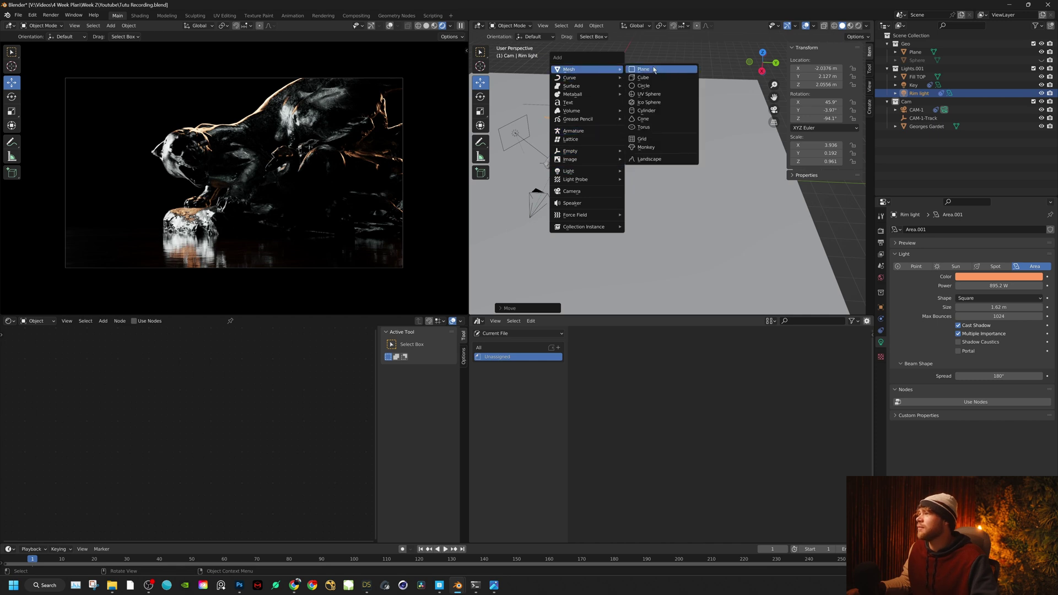
left_click(663, 74)
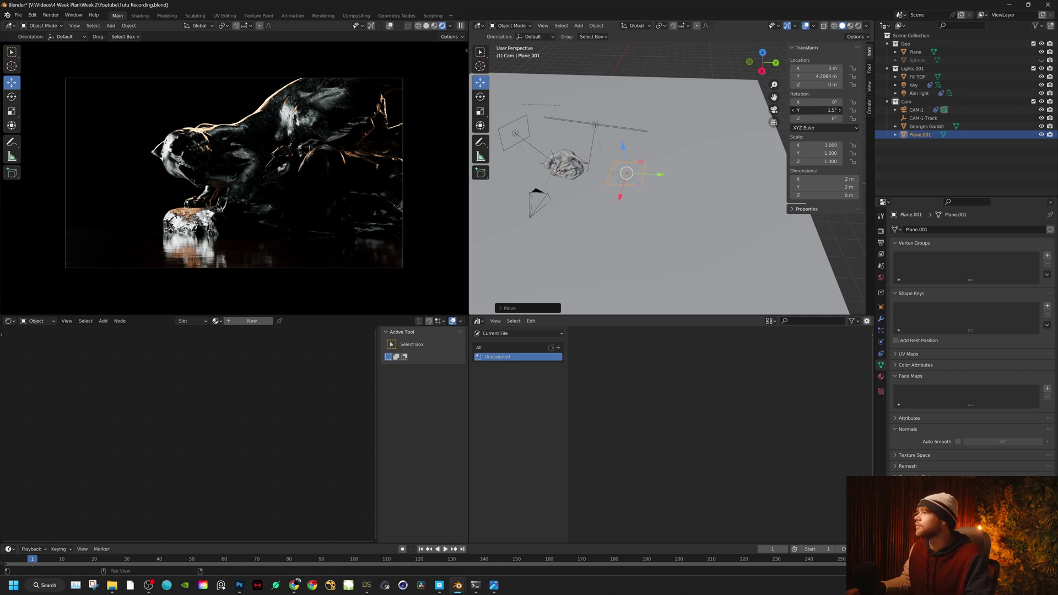
Step: Stand the new plane upright with a 90° Y rotation and move it to about X -0.57 m and Z 2.21 m
left_click_drag(827, 109, 860, 109)
left_click(812, 110)
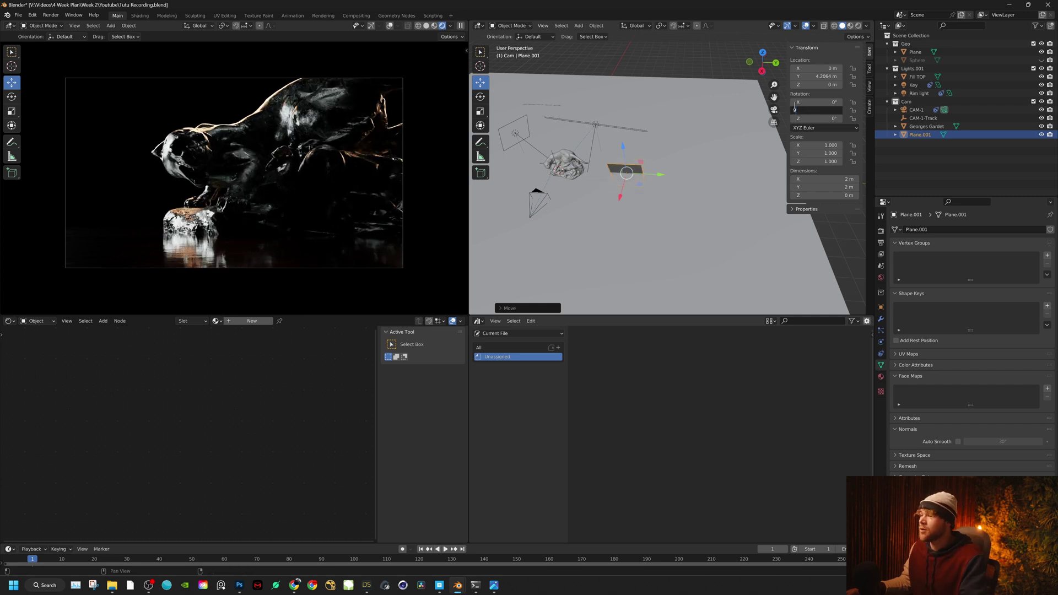
type("90")
key("Return")
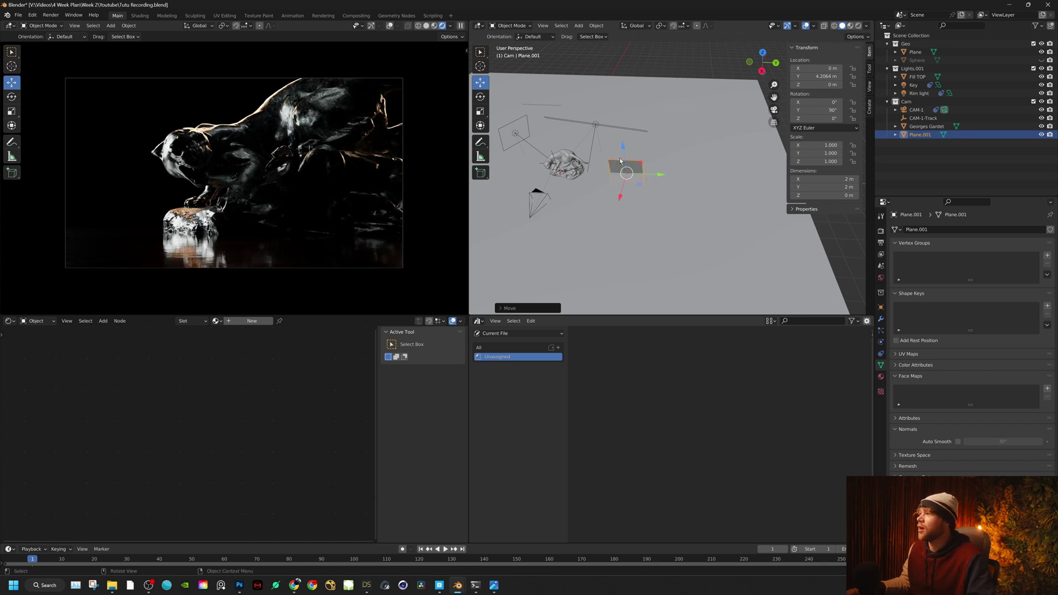
left_click_drag(623, 146, 617, 118)
middle_click_drag(617, 118, 577, 129)
left_click_drag(564, 91, 578, 92)
Step: Create a new material for the upright plane and delete its Principled BSDF node
left_click(240, 322)
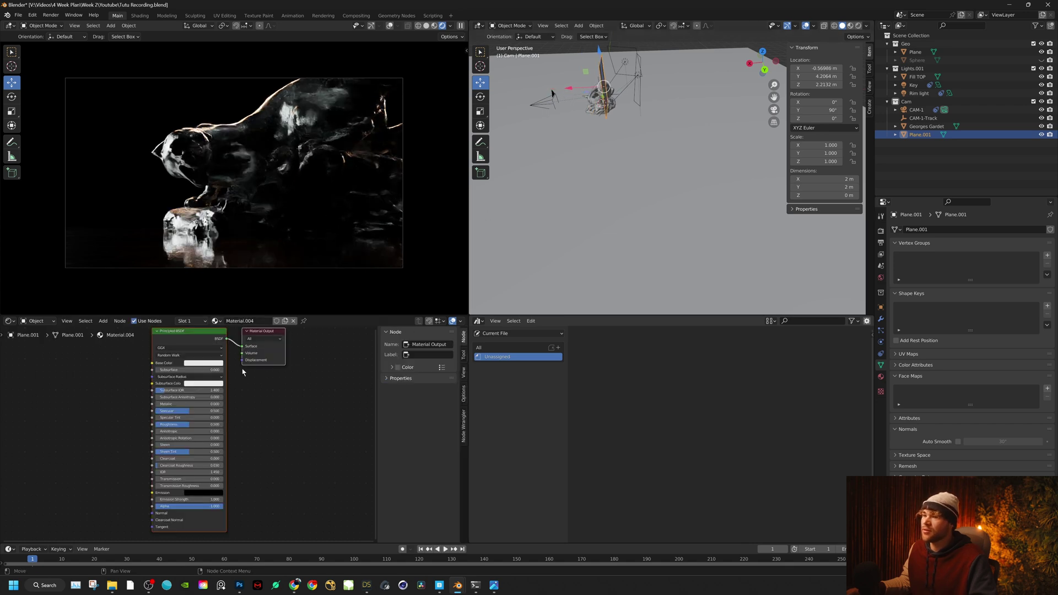
scroll(259, 375, "up", 3)
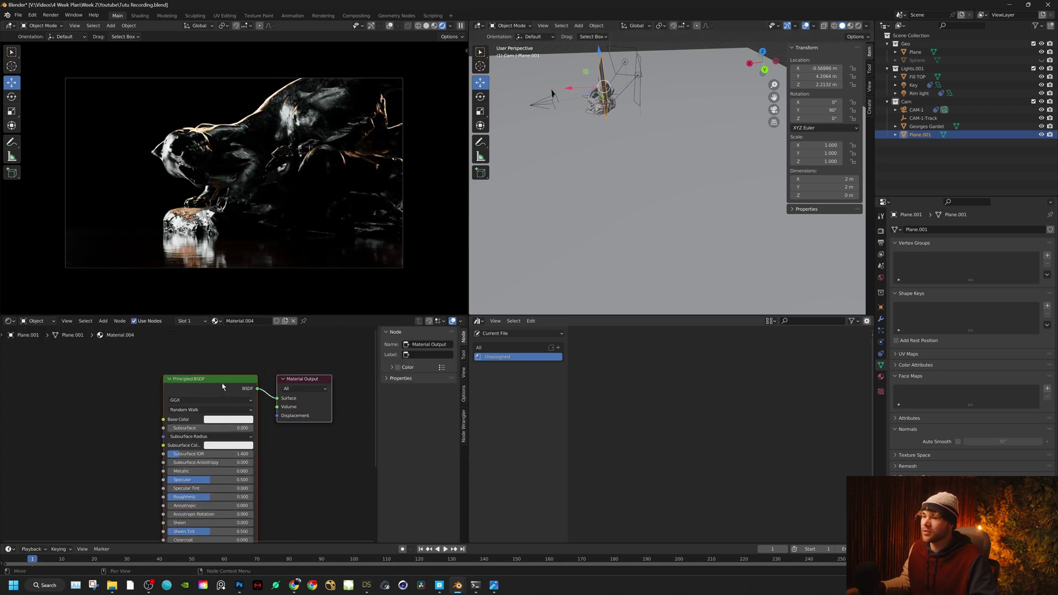
left_click(213, 401)
key("x")
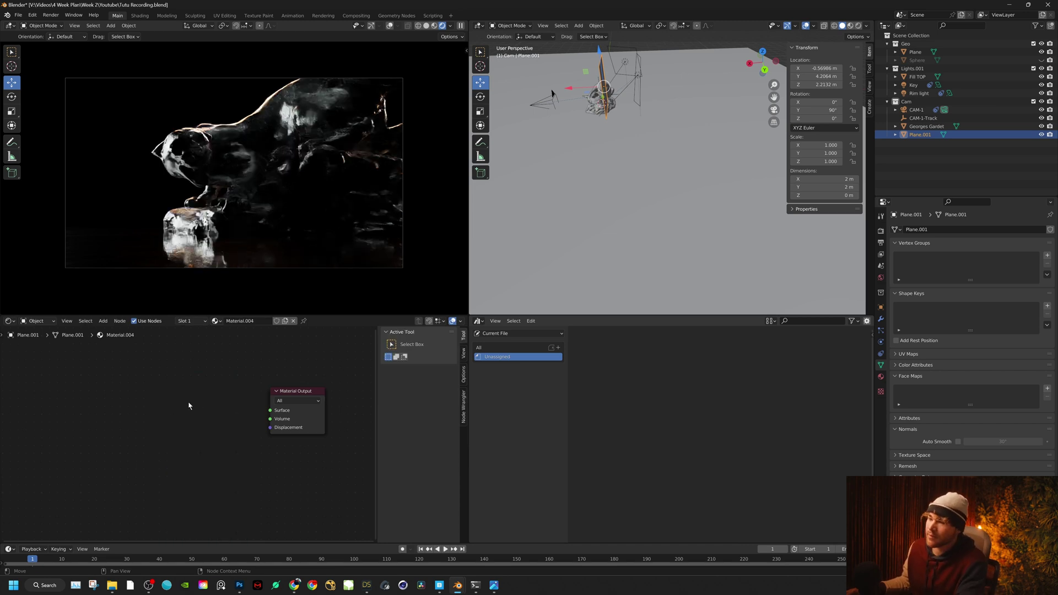
Step: Add a Diffuse BSDF node connected to the Material Output's Surface input and set its roughness to 1.000
key("shift+a")
left_click(173, 406)
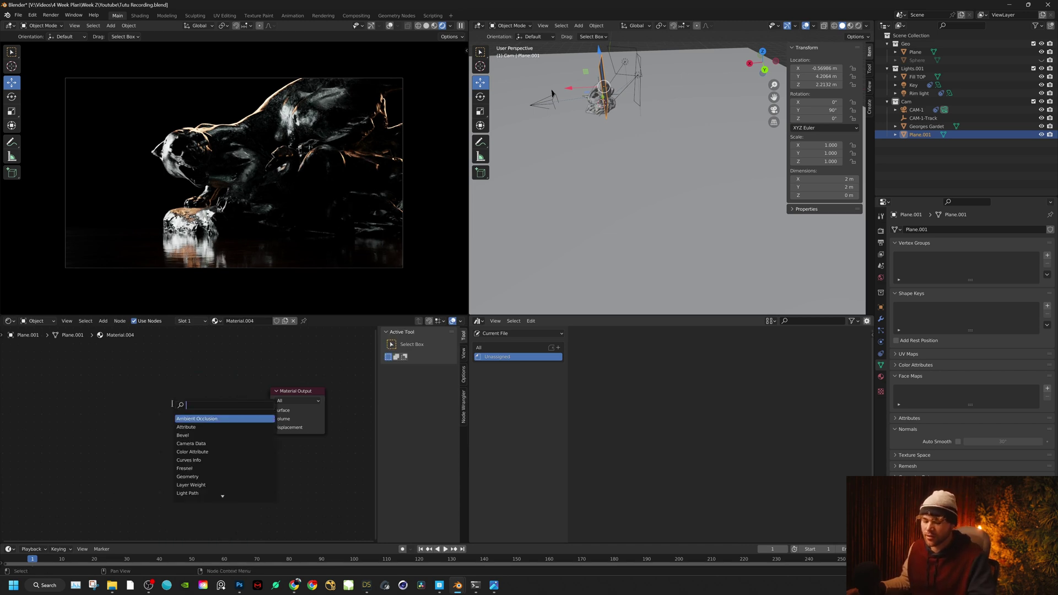
type("di")
left_click(188, 419)
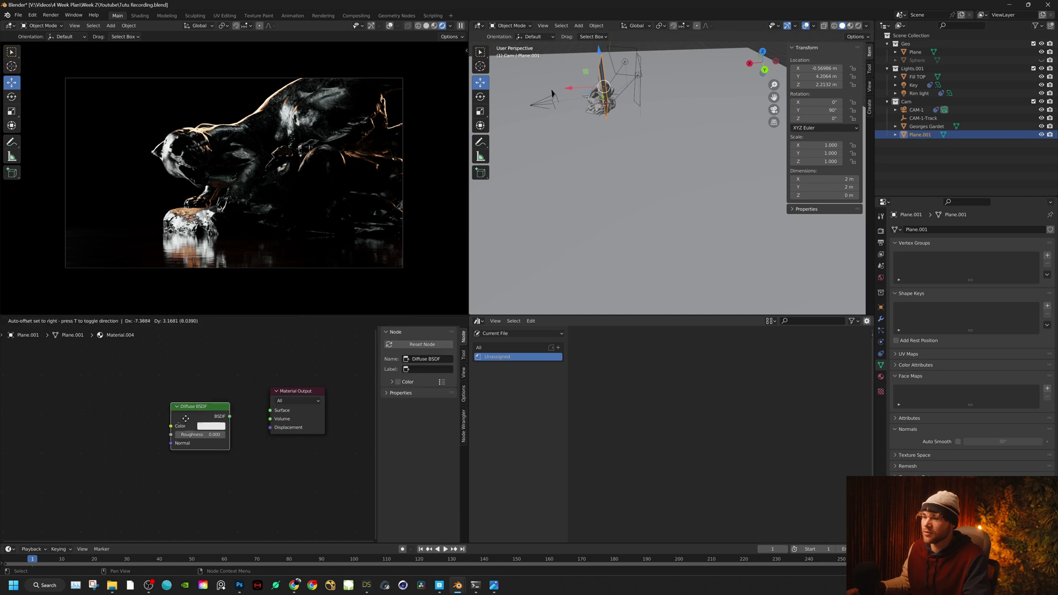
left_click(213, 408)
left_click_drag(219, 408, 271, 413)
left_click(200, 418)
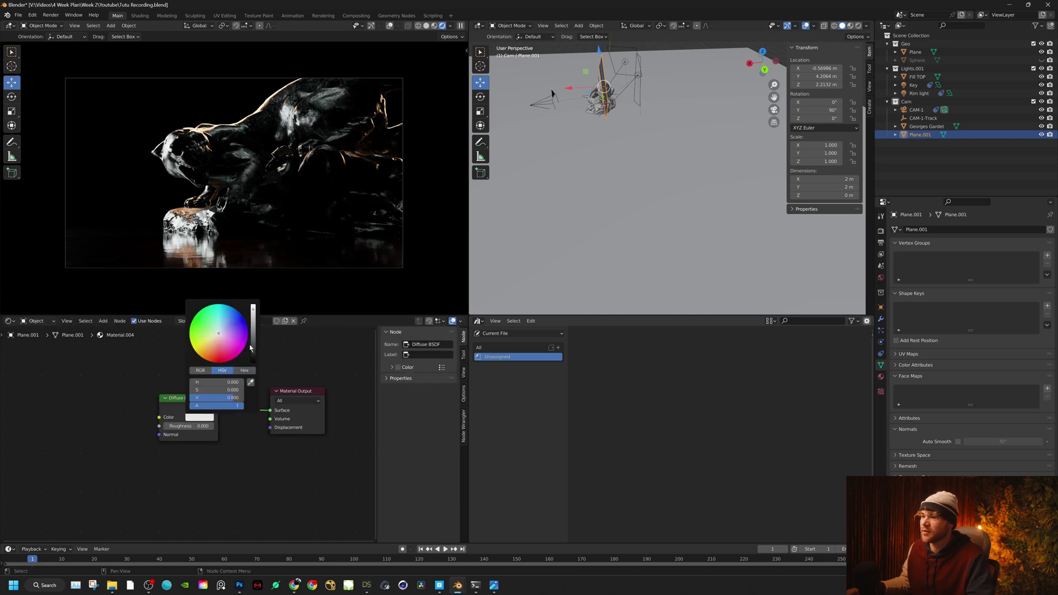
left_click_drag(189, 429, 237, 427)
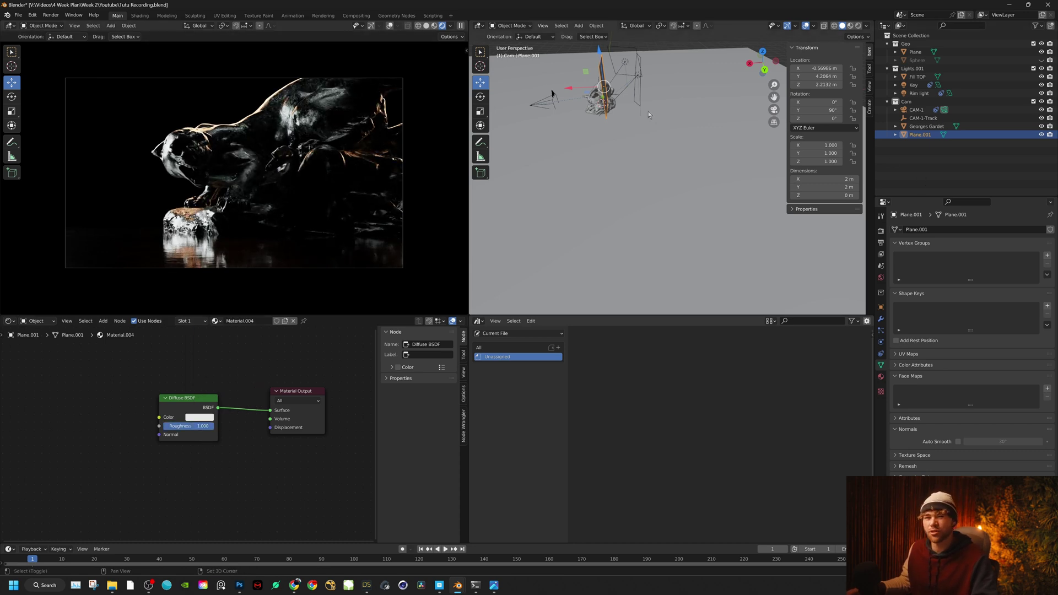
Step: Move the plane closer to the statue, to about X -0.89 m, Y 2.79 m and Z 0.78 m
mouse_move(648, 112)
middle_mouse_down()
mouse_move(710, 162)
mouse_move(682, 92)
middle_mouse_up()
left_click_drag(666, 103, 667, 144)
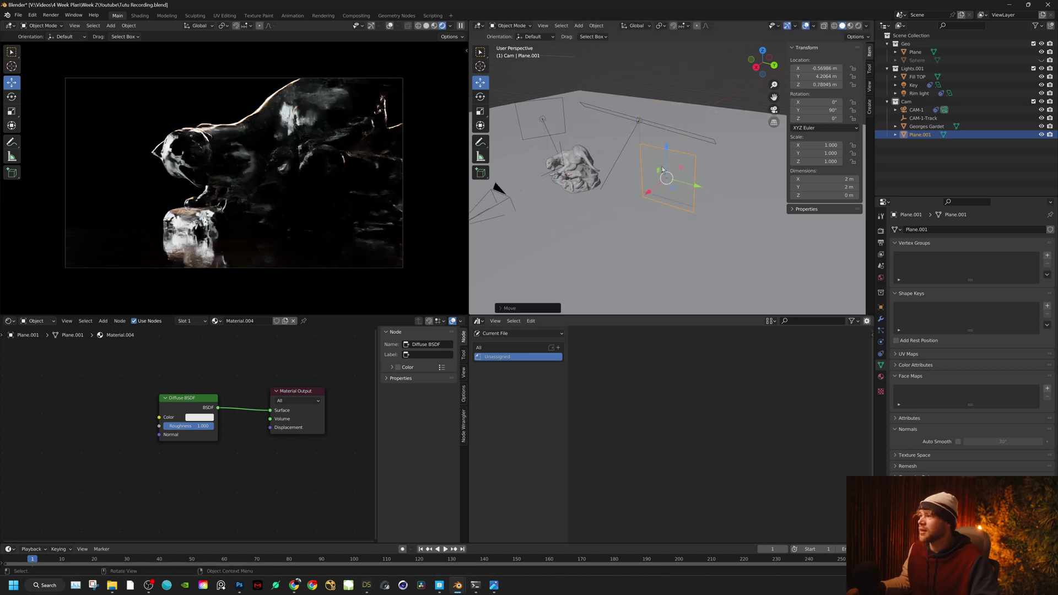
left_click_drag(689, 185, 683, 177)
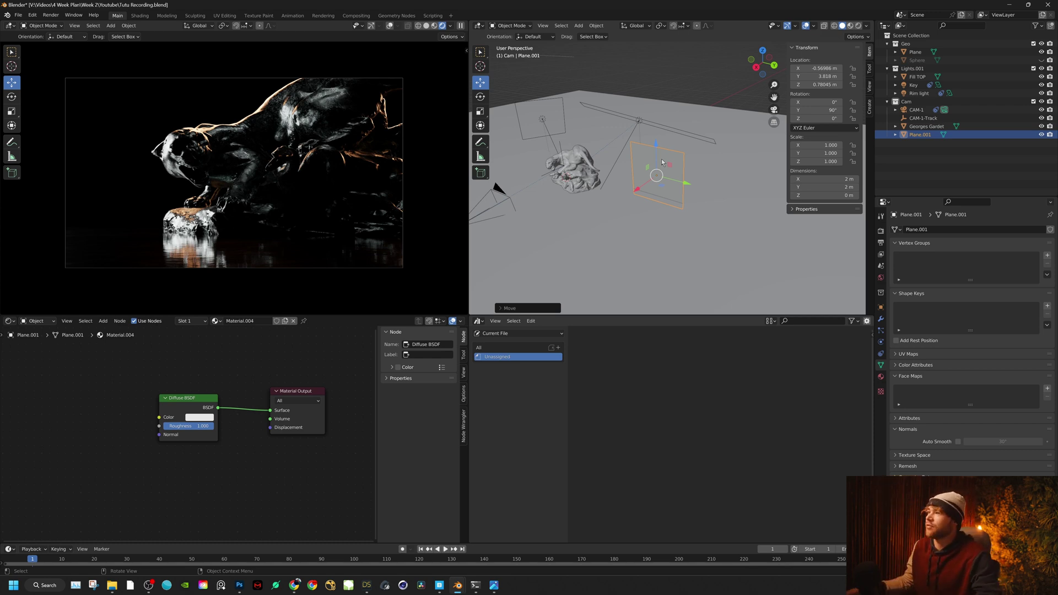
middle_click_drag(718, 176, 630, 189)
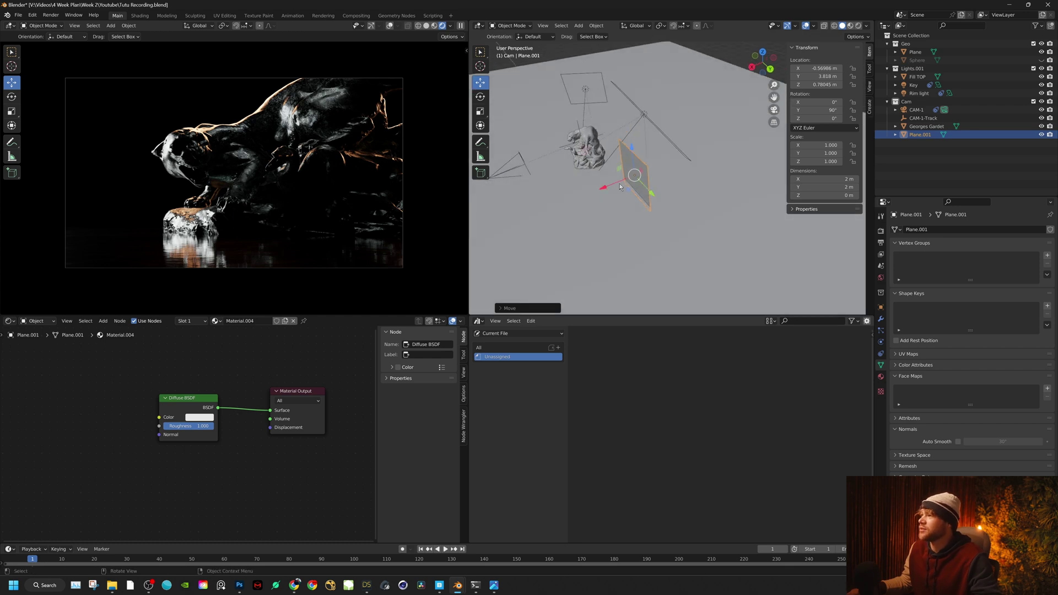
left_click_drag(621, 187, 643, 169)
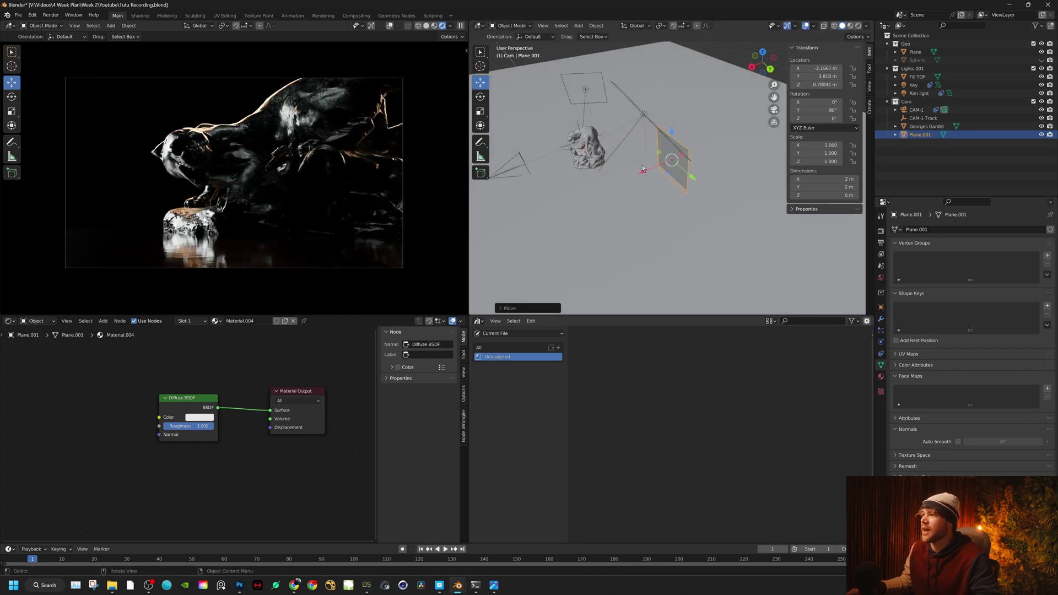
scroll(644, 169, "up", 5)
mouse_move(644, 169)
middle_mouse_down()
mouse_move(753, 121)
mouse_move(672, 131)
middle_mouse_up()
left_click_drag(647, 161, 622, 153)
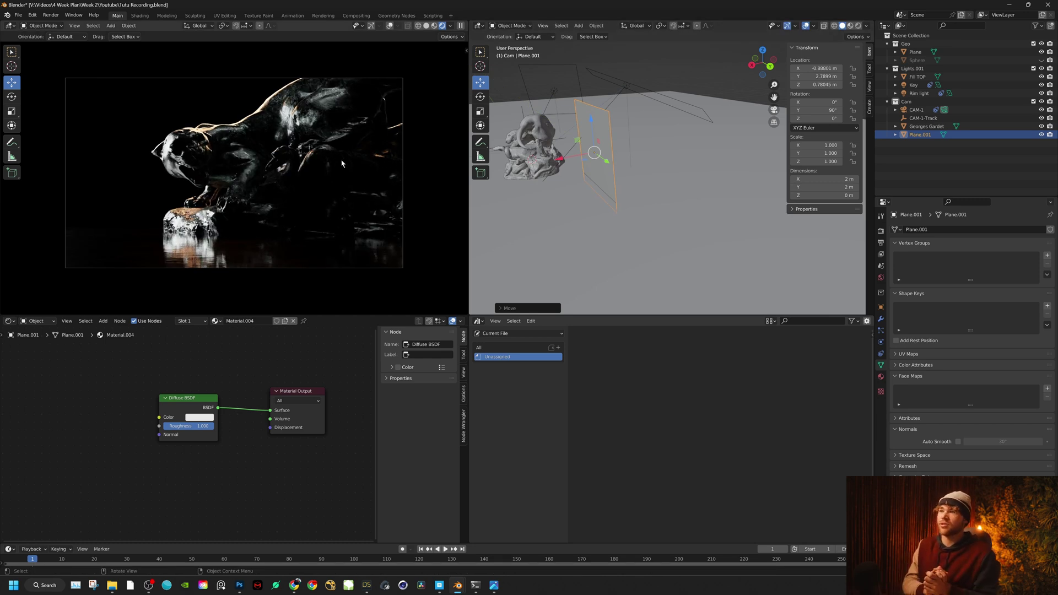
Step: Angle the plane to about X 7.85°, Y 102° and Z -20.1°, and move it to about 2.51 m on Y
middle_click_drag(515, 105, 484, 104)
left_click(482, 99)
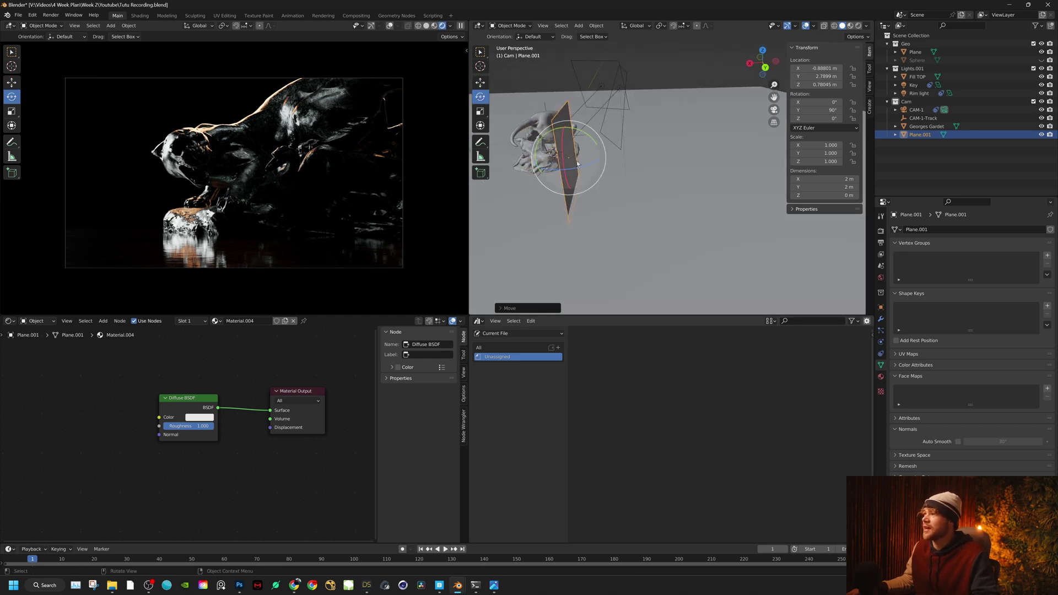
mouse_move(578, 170)
left_mouse_down()
mouse_move(553, 167)
mouse_move(562, 168)
left_mouse_up()
middle_click_drag(565, 169, 640, 170)
left_click(481, 82)
middle_click_drag(574, 161, 586, 154)
left_click_drag(584, 146, 567, 147)
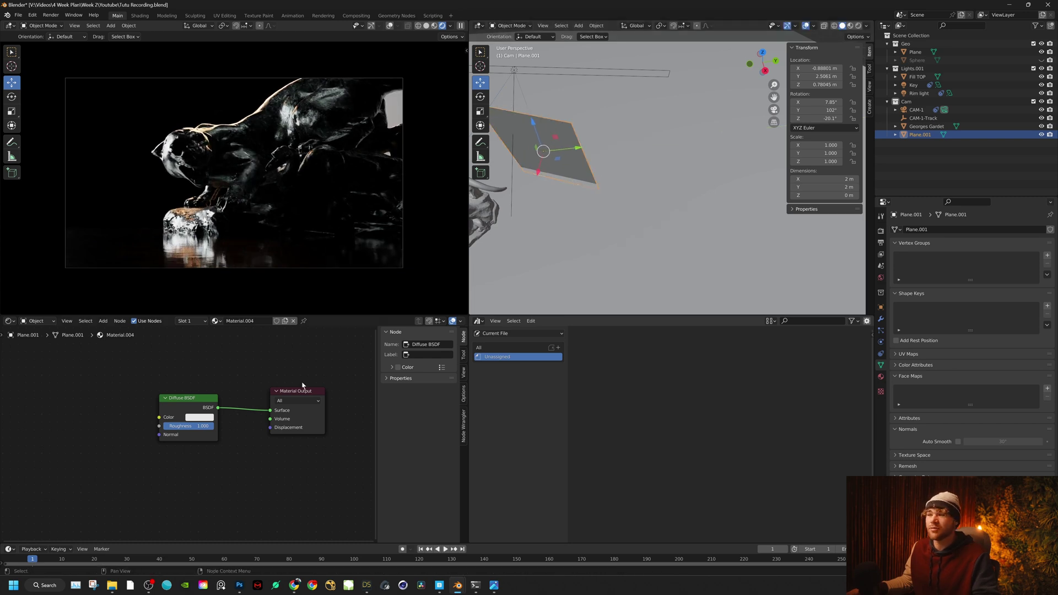
Step: Try black as the plane's Diffuse BSDF color for comparison, and set it to pure white with value 1.000
left_click(208, 417)
left_click_drag(254, 329, 254, 365)
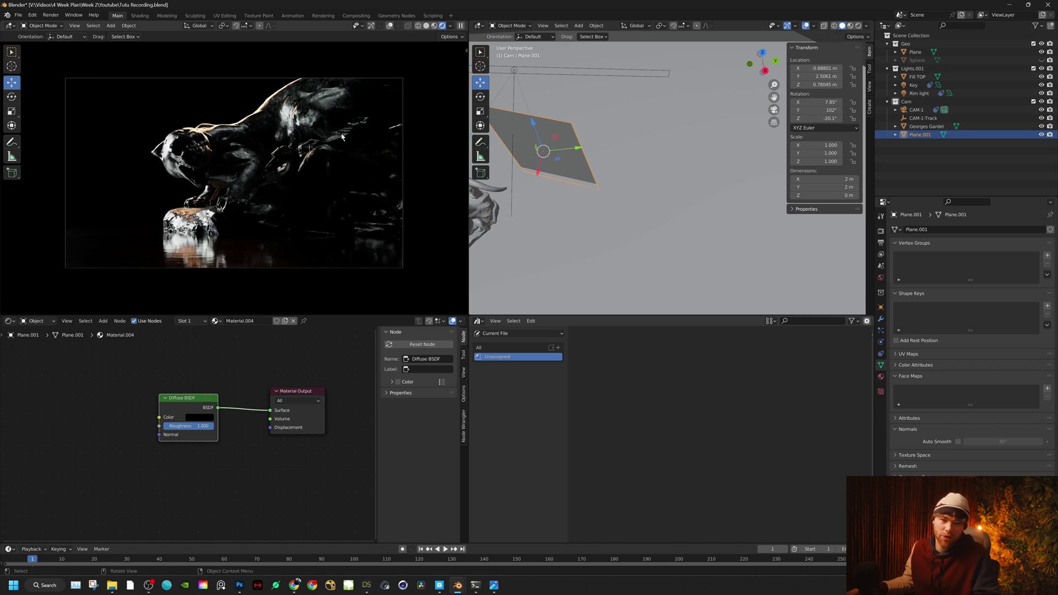
left_click(204, 417)
left_click_drag(253, 362, 253, 304)
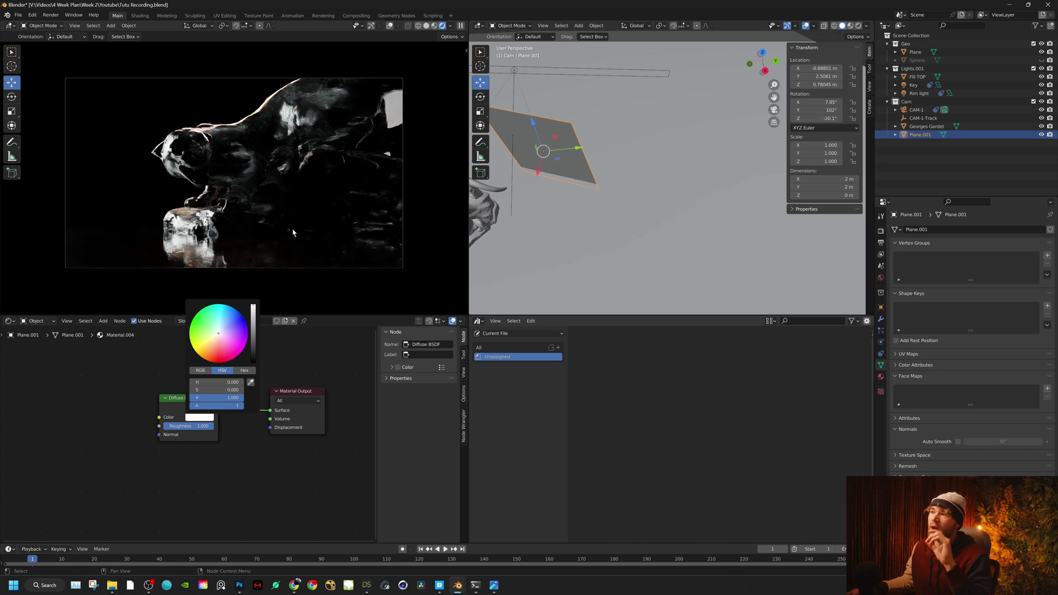
Step: Set the bounce plane's Diffuse BSDF color to black
left_click(211, 421)
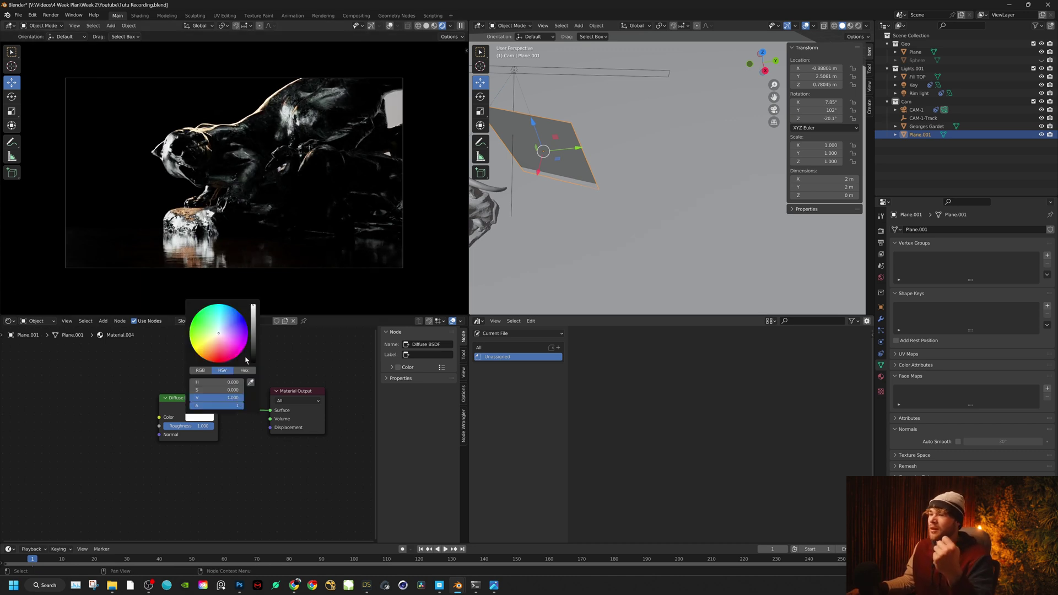
left_click_drag(253, 305, 253, 362)
left_click(546, 206)
Step: Try a second plane as a floor under the statue, raised to about Z 0.065 m and scaled uniformly to about 10.075
middle_click_drag(546, 206, 548, 182)
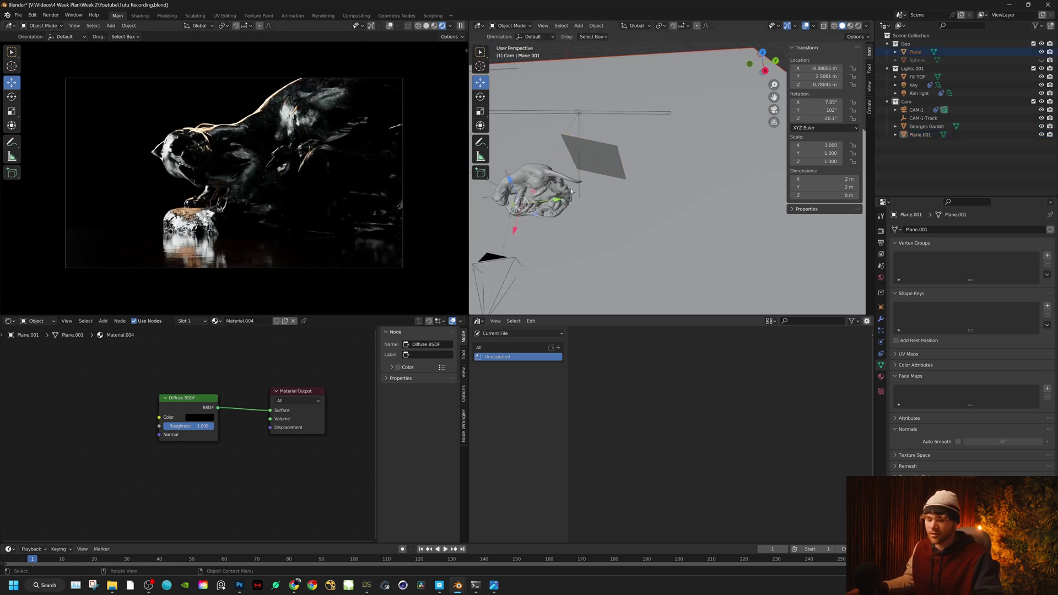
key("shift+a")
mouse_move(551, 181)
left_click(608, 181)
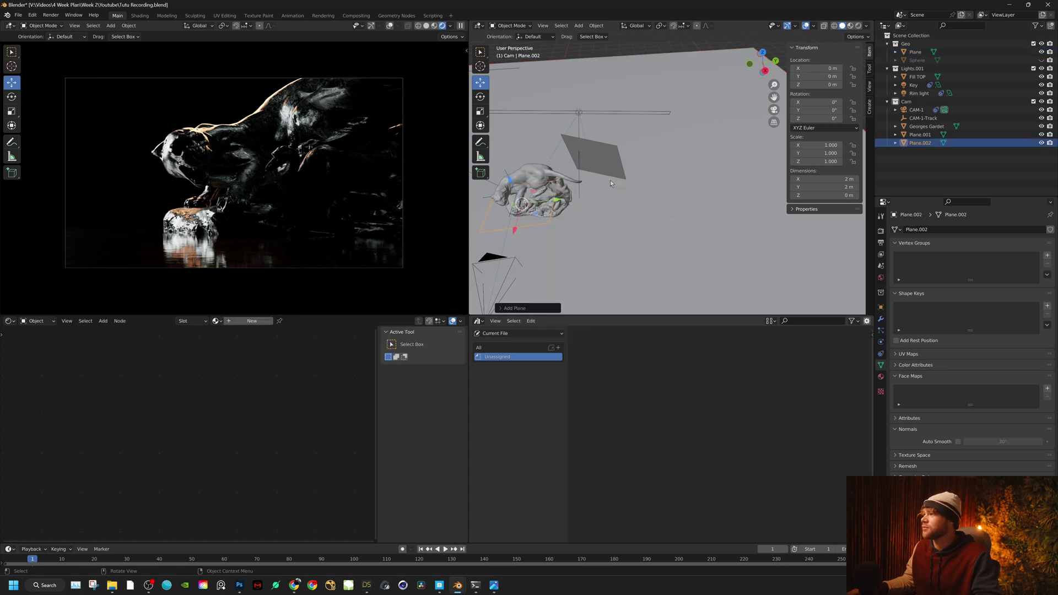
key("g")
key("z")
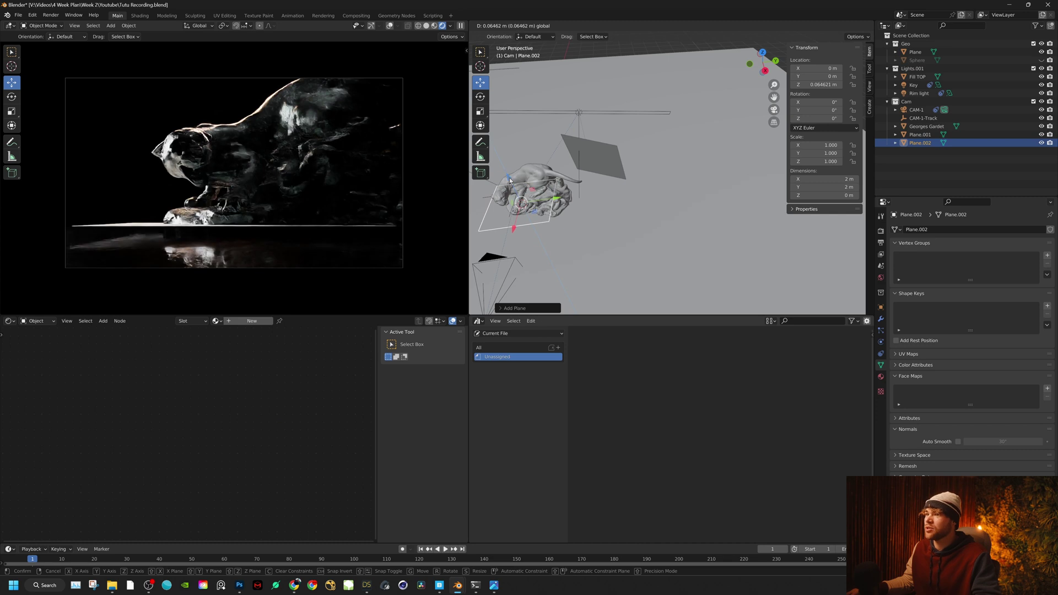
left_click(510, 179)
key("s")
left_click(523, 281)
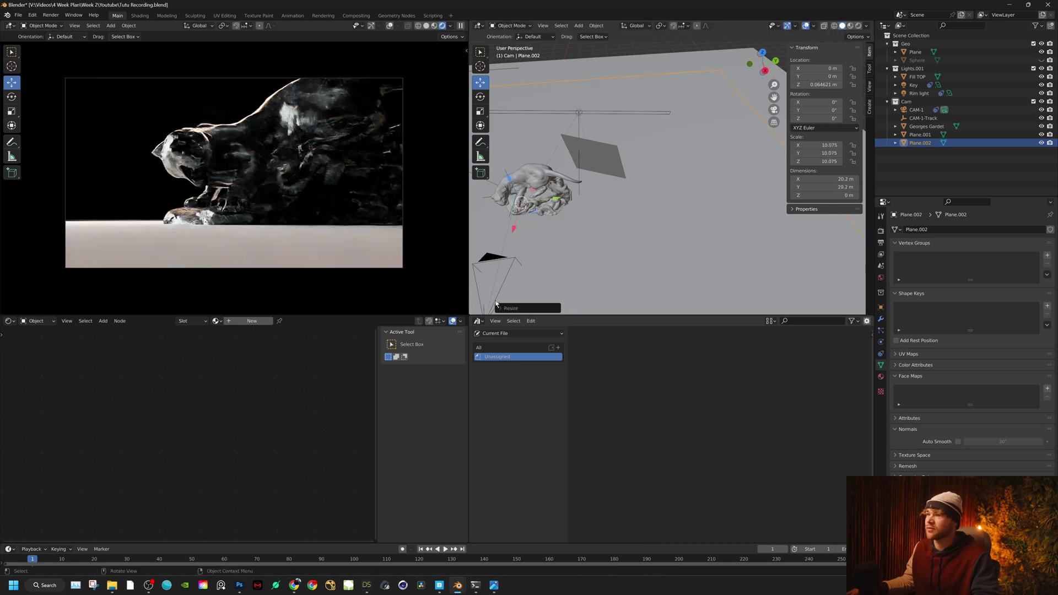
Step: Give the large floor plane a new material with a white Base Color for comparison, and delete the plane
left_click(252, 321)
left_click(228, 419)
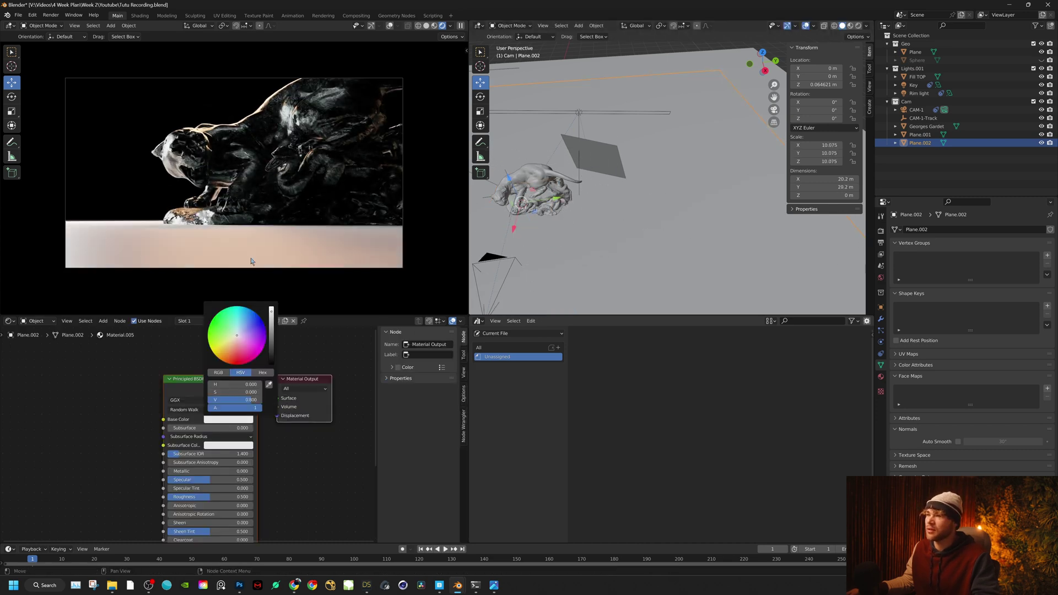
left_click(228, 420)
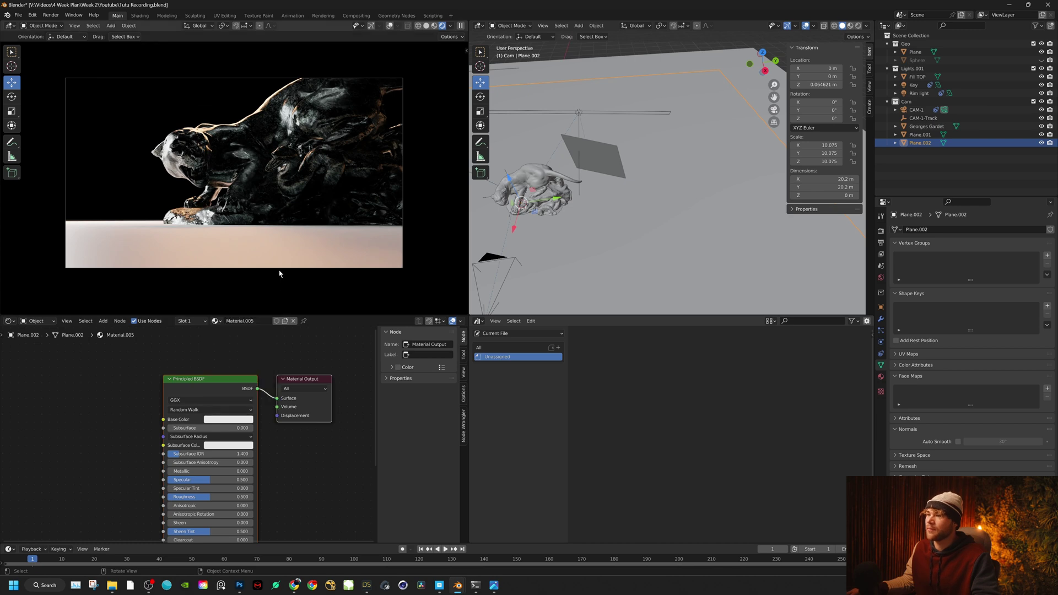
left_click(239, 420)
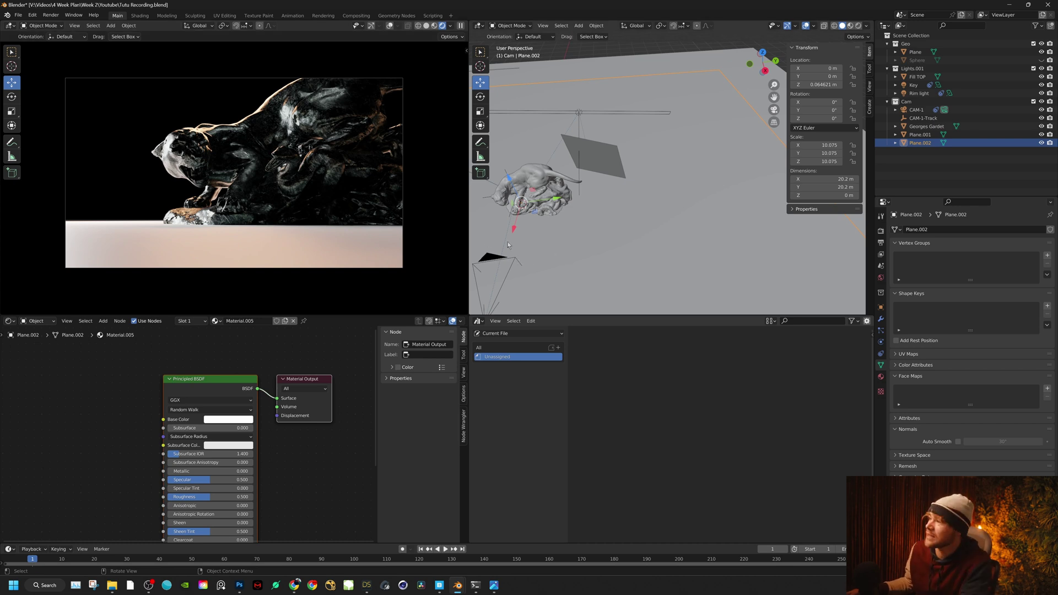
key("Delete")
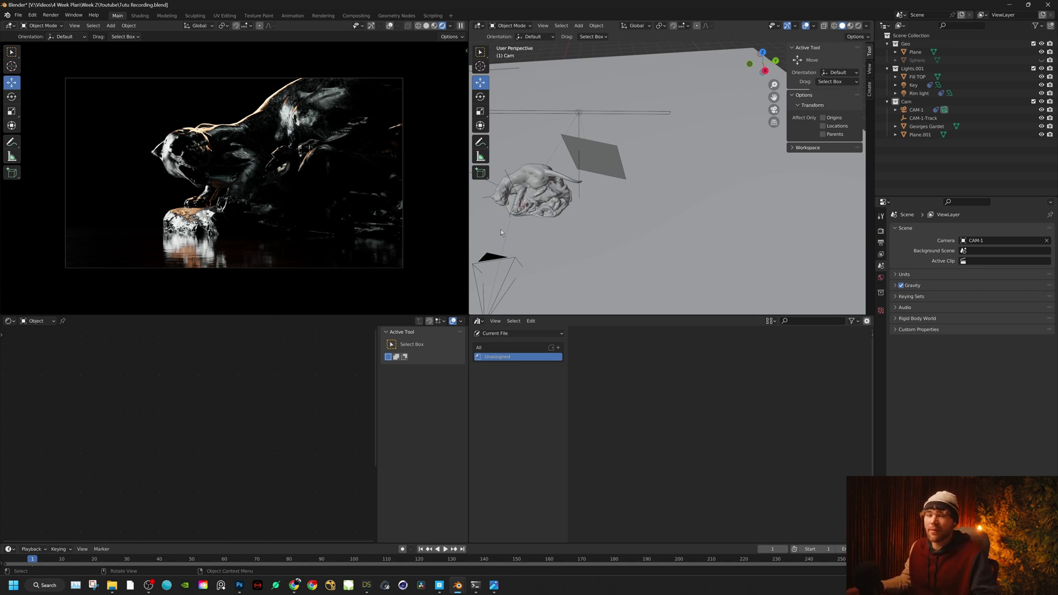
Step: Switch the 3D viewport to Material Preview shading and examine the black plane's position beside the statue
middle_click_drag(539, 205, 611, 215, "shift")
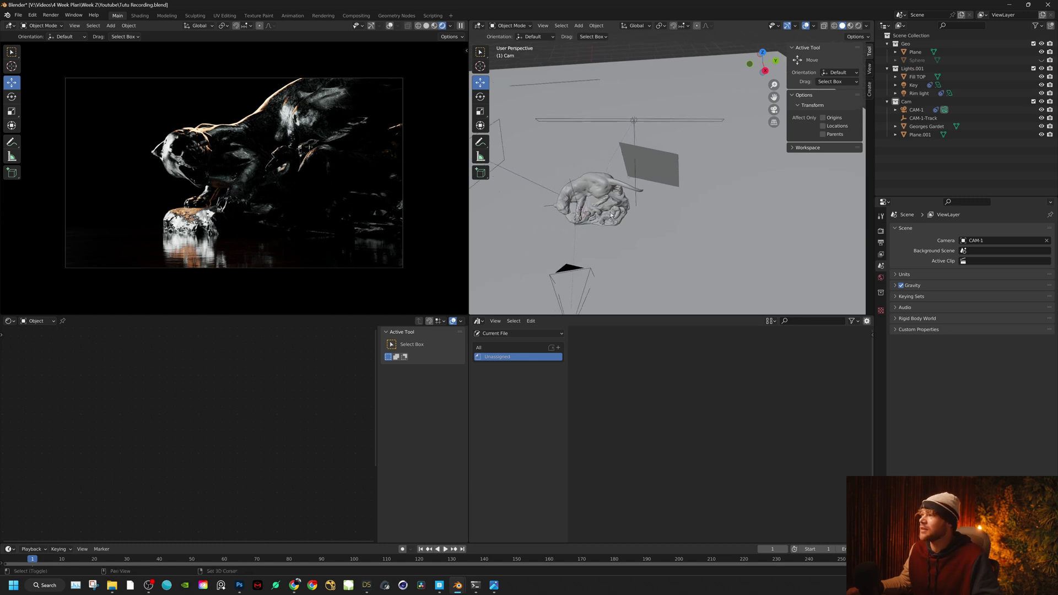
left_click(851, 26)
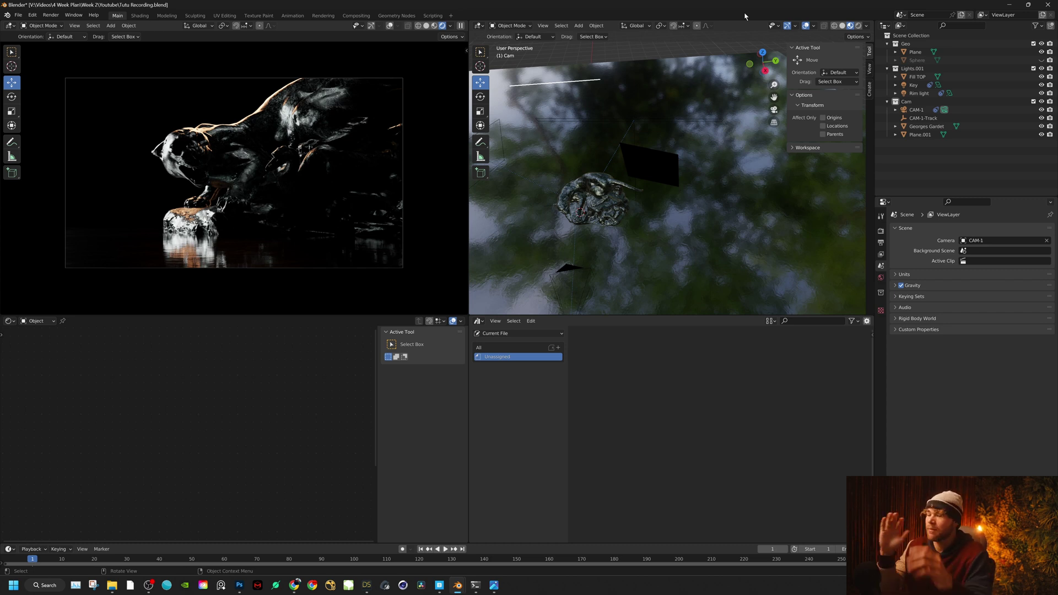
scroll(633, 217, "up", 5)
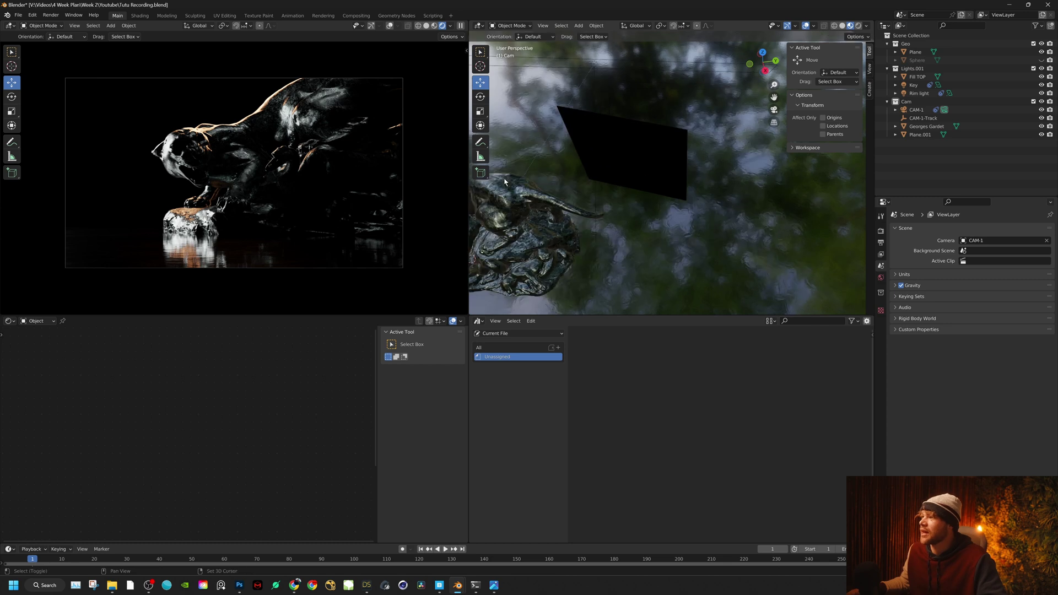
middle_click_drag(538, 194, 642, 178, "shift")
scroll(598, 238, "up", 3)
middle_click_drag(599, 239, 655, 203)
scroll(642, 209, "up", 5)
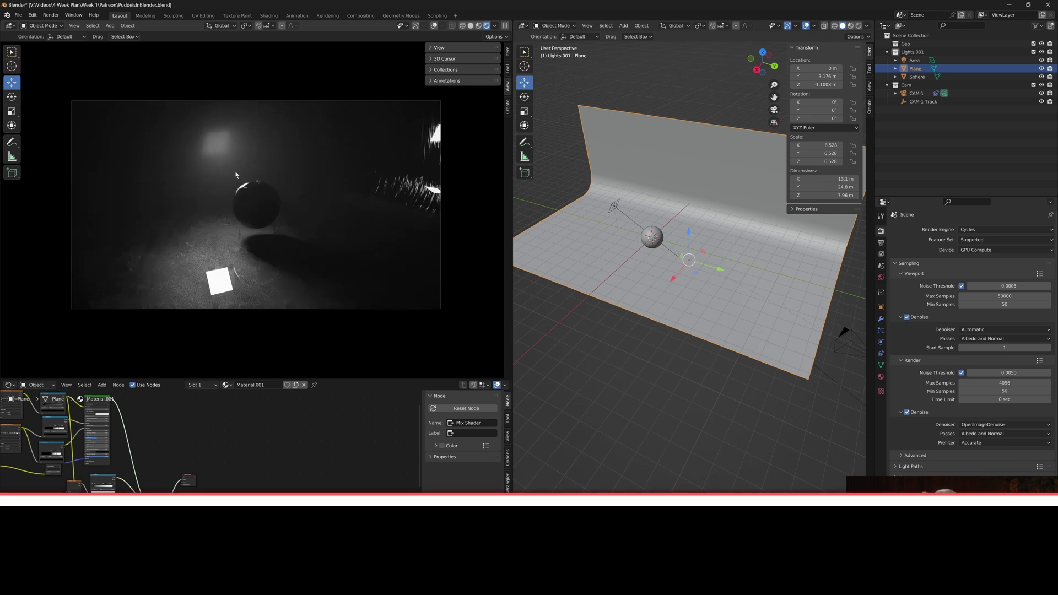
middle_click_drag(236, 175, 255, 214)
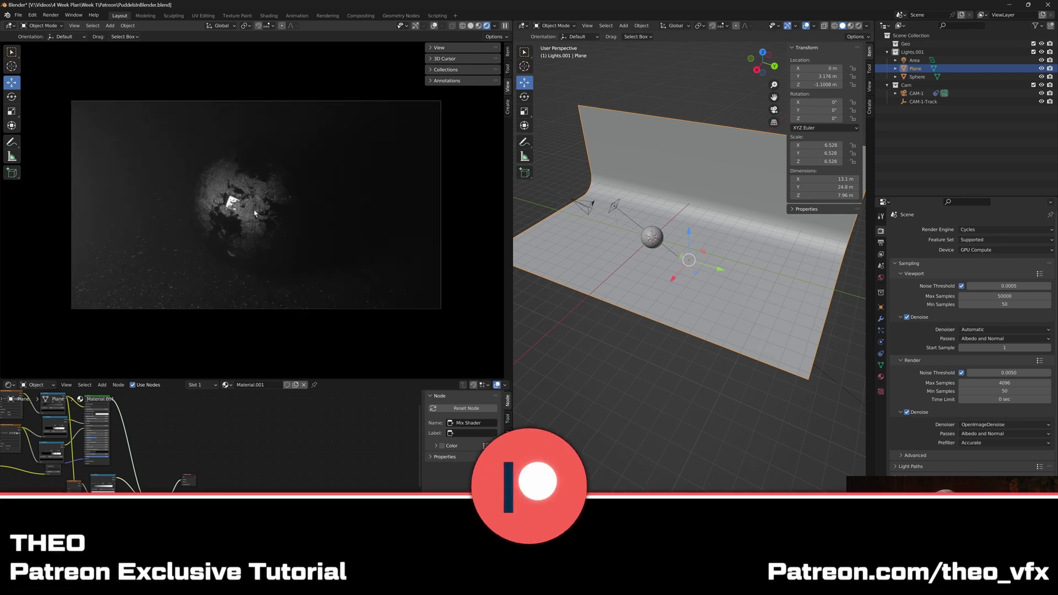